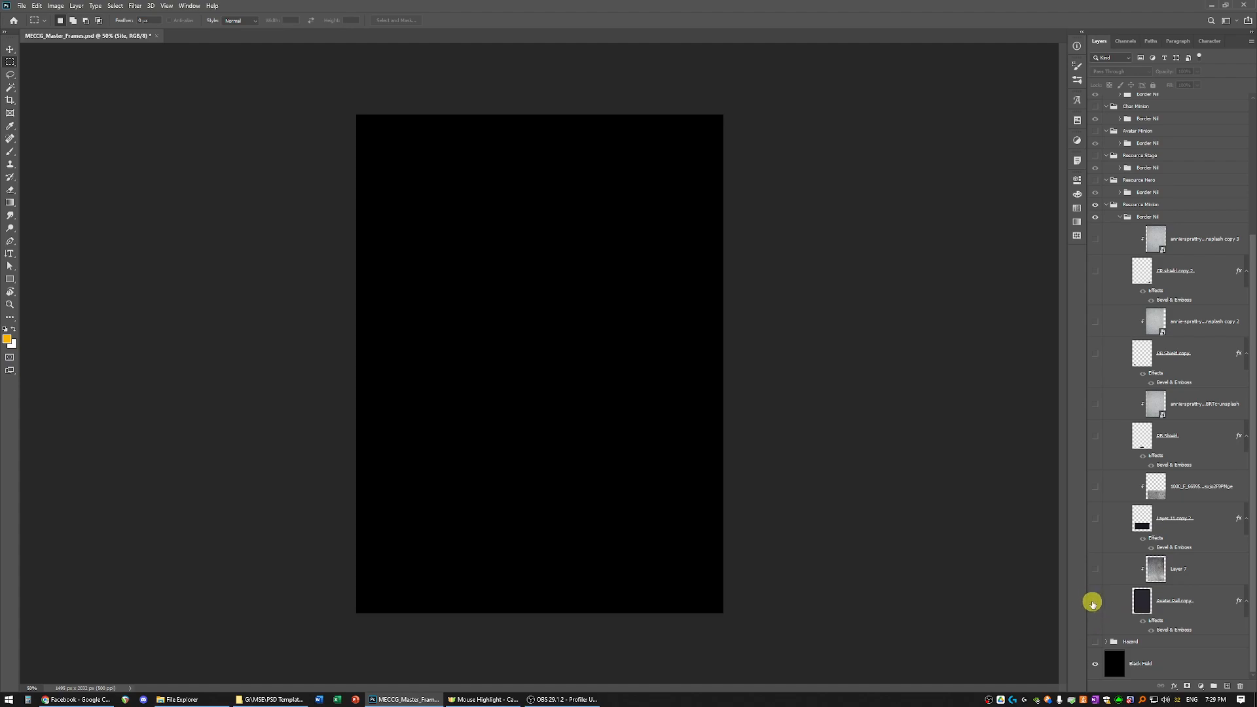
Preview the dark rounded background layer in the Resource Minion group, hide it again, and select the Black Field layer
{"action": "left_click", "coordinate": [1096, 603]}
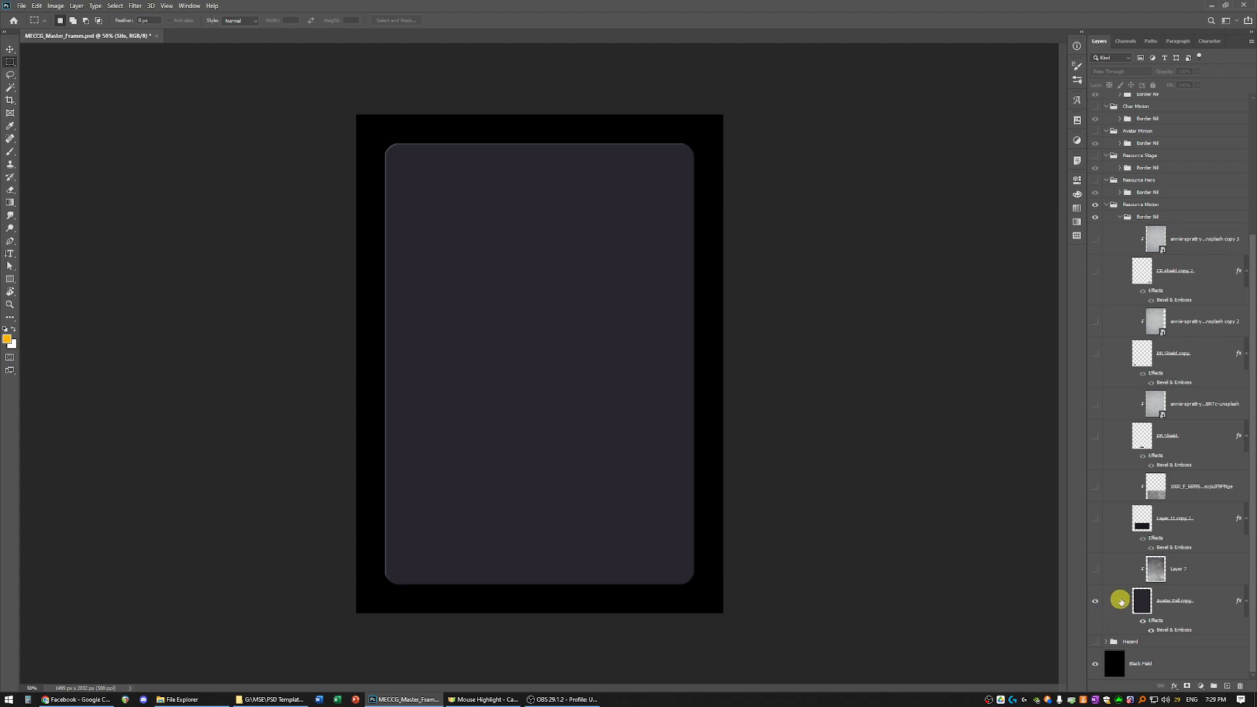
{"action": "left_click", "coordinate": [1215, 600]}
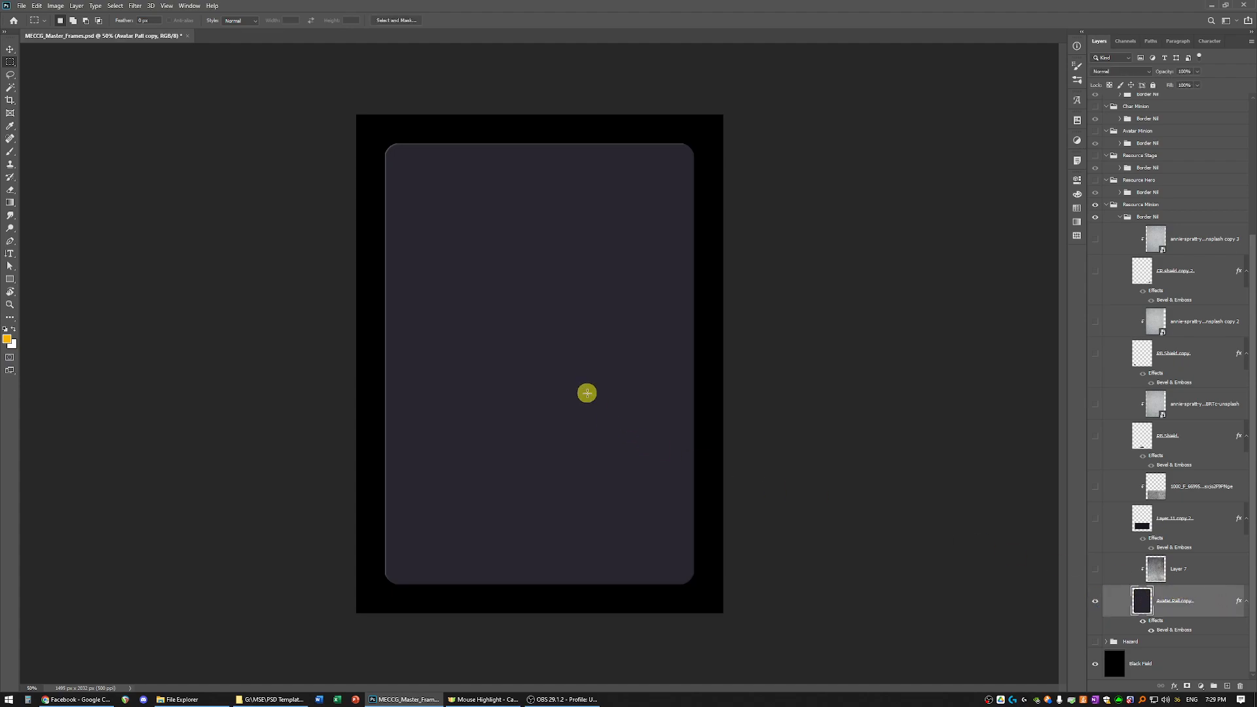
{"action": "key", "text": "v"}
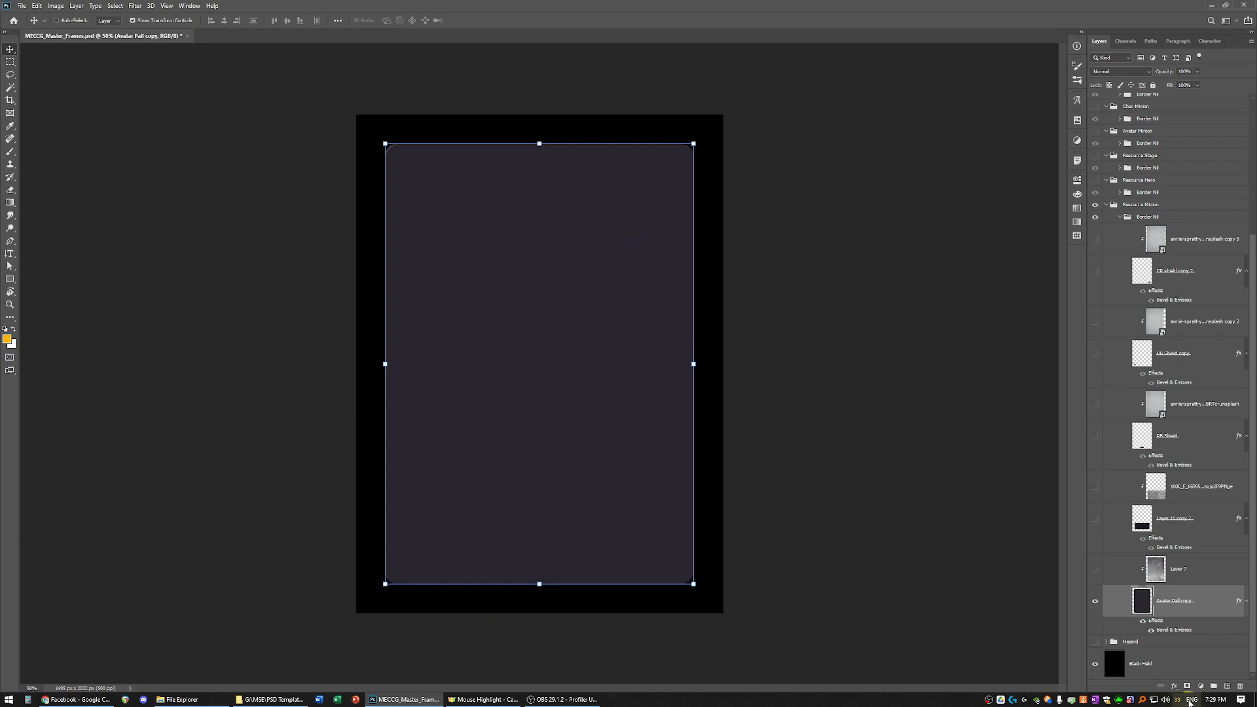
{"action": "left_click", "coordinate": [1096, 600]}
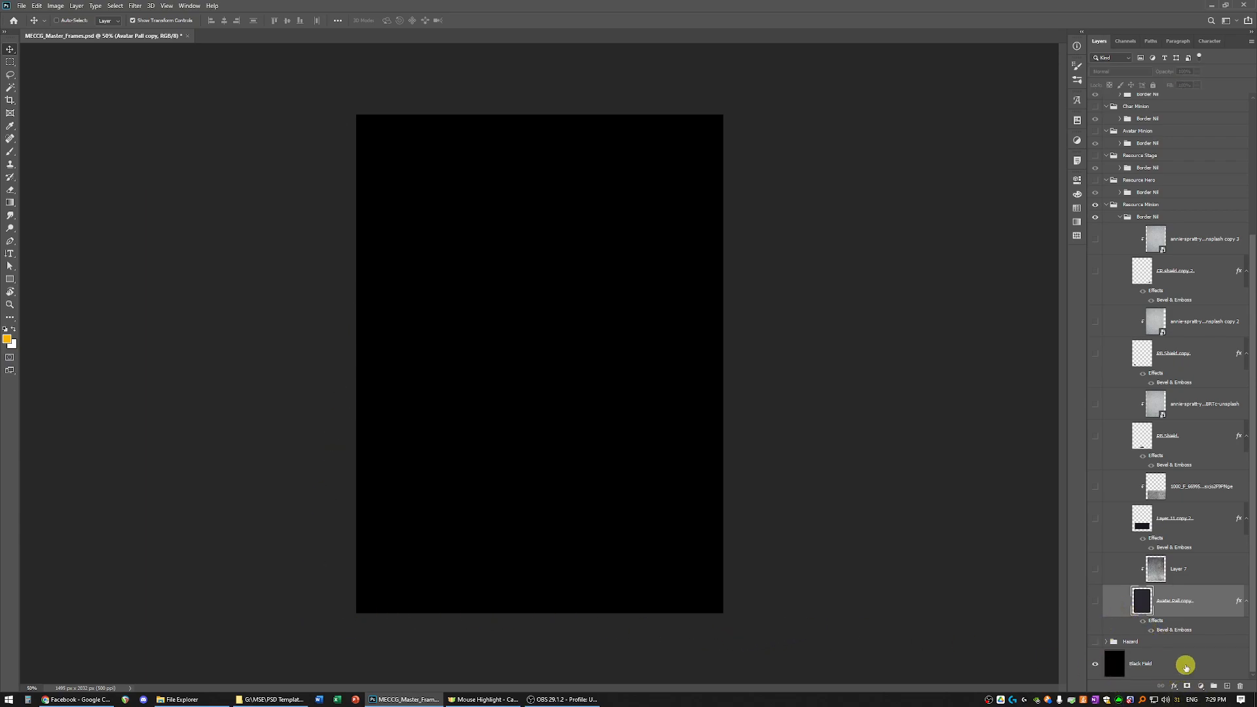
{"action": "left_click", "coordinate": [1185, 666]}
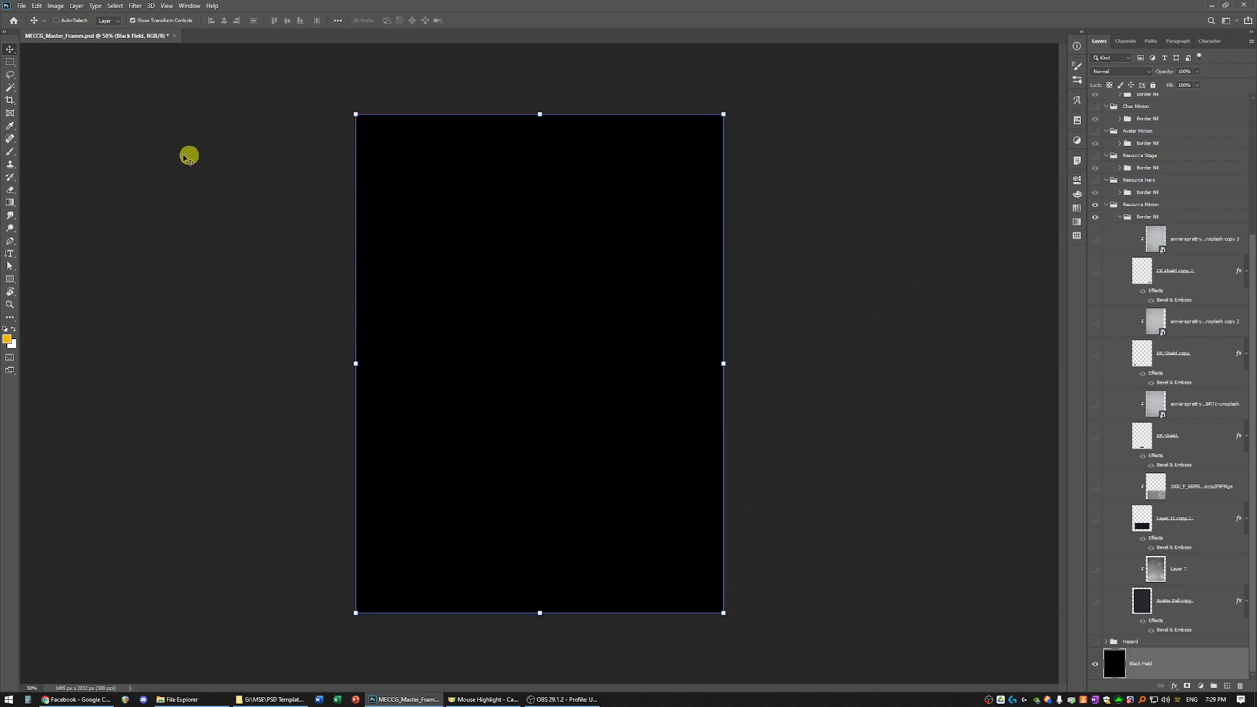
Select the whole black card area with the Magic Wand and look at the color picker
{"action": "left_click", "coordinate": [10, 279]}
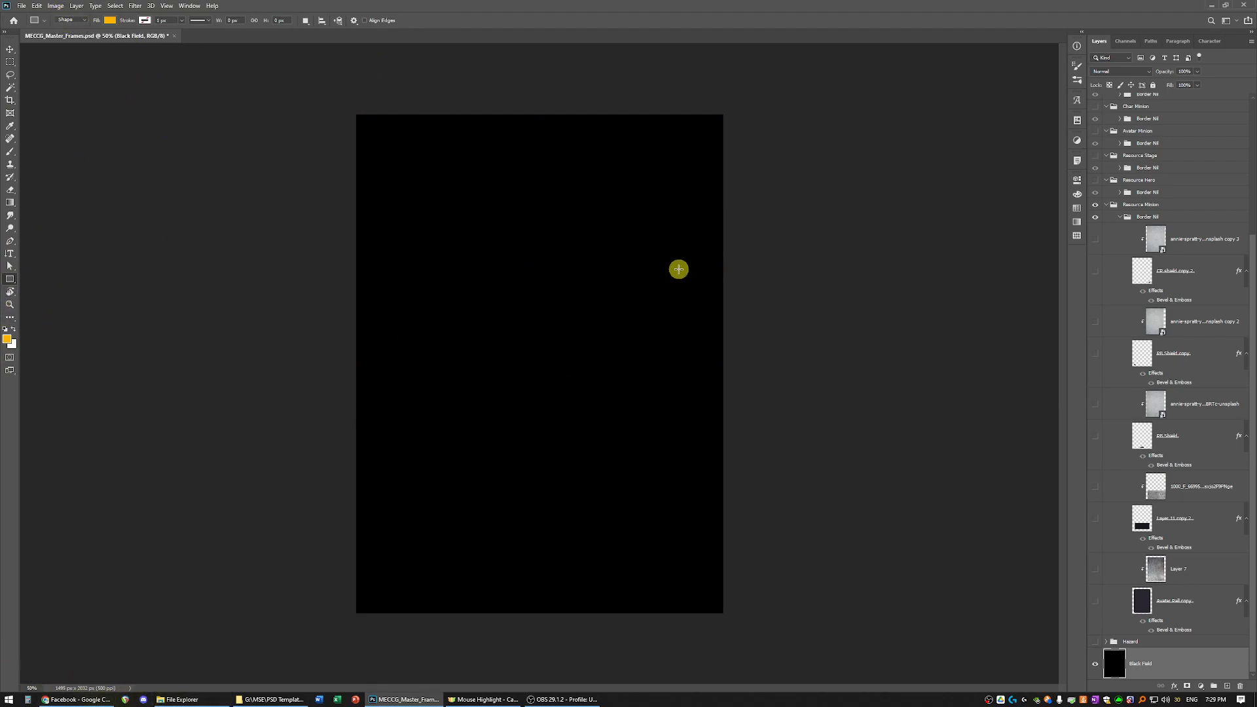
{"action": "key", "text": "w"}
{"action": "left_click", "coordinate": [554, 279]}
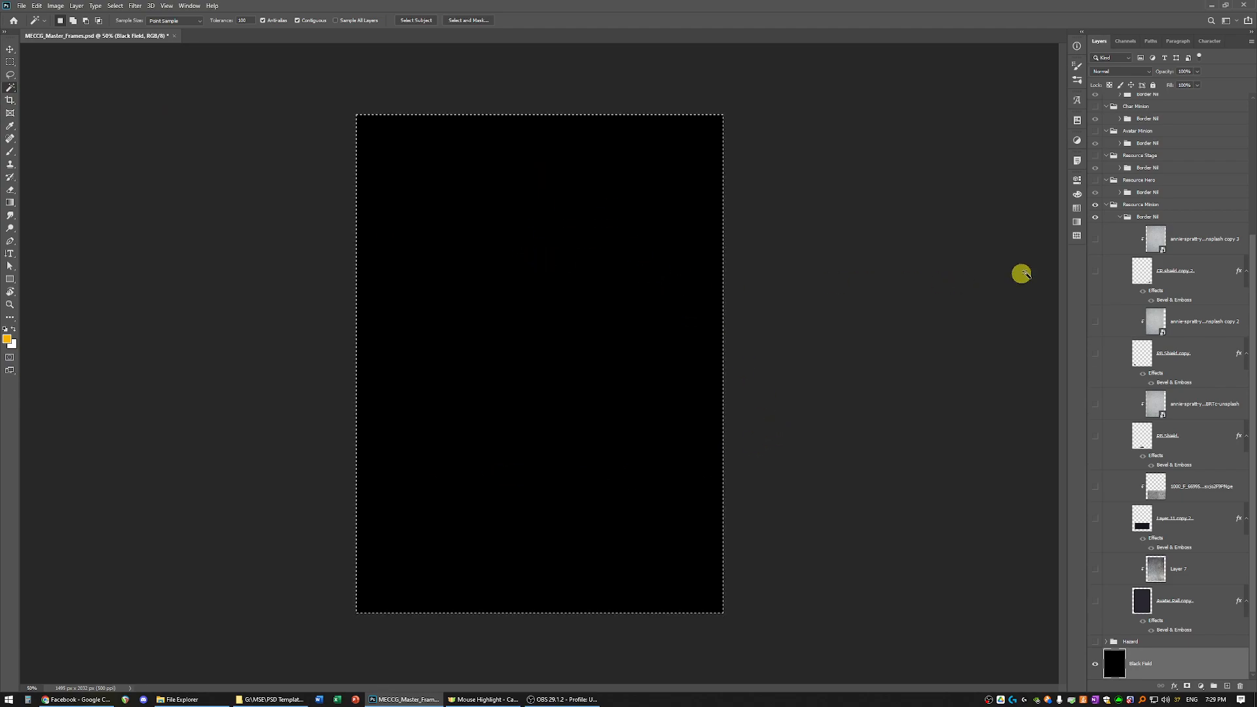
{"action": "left_click", "coordinate": [1077, 194]}
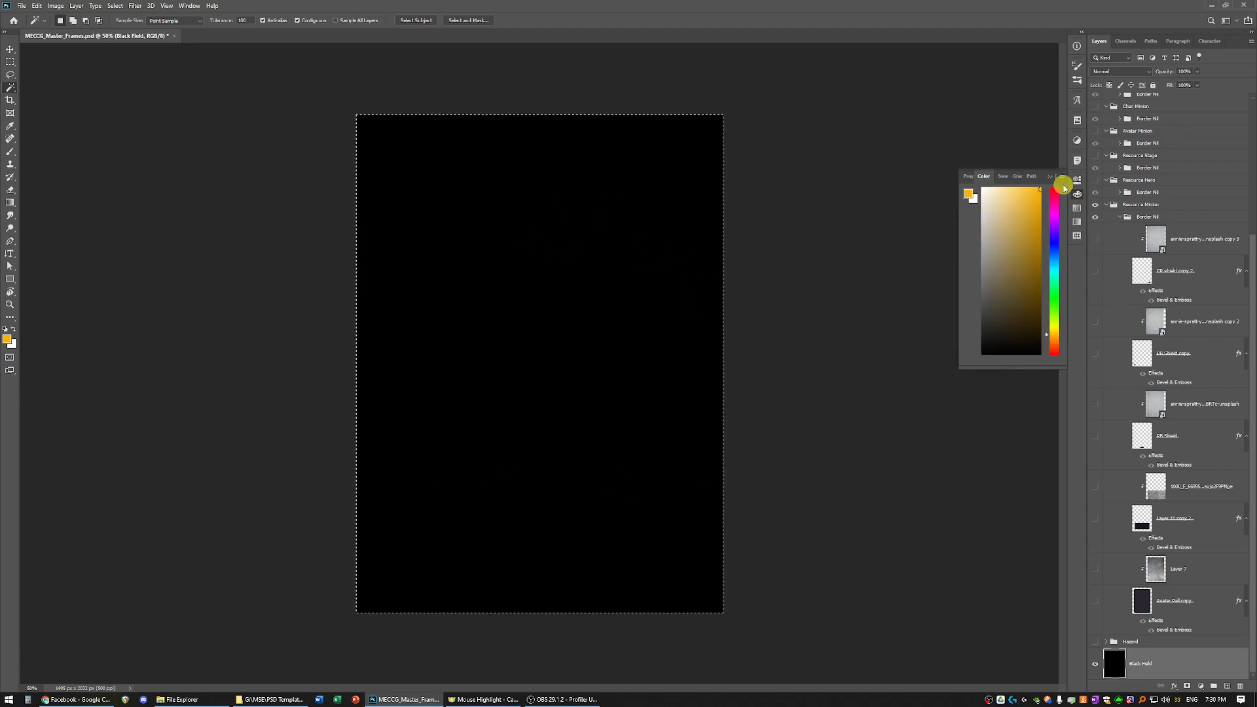
{"action": "left_click", "coordinate": [1050, 176]}
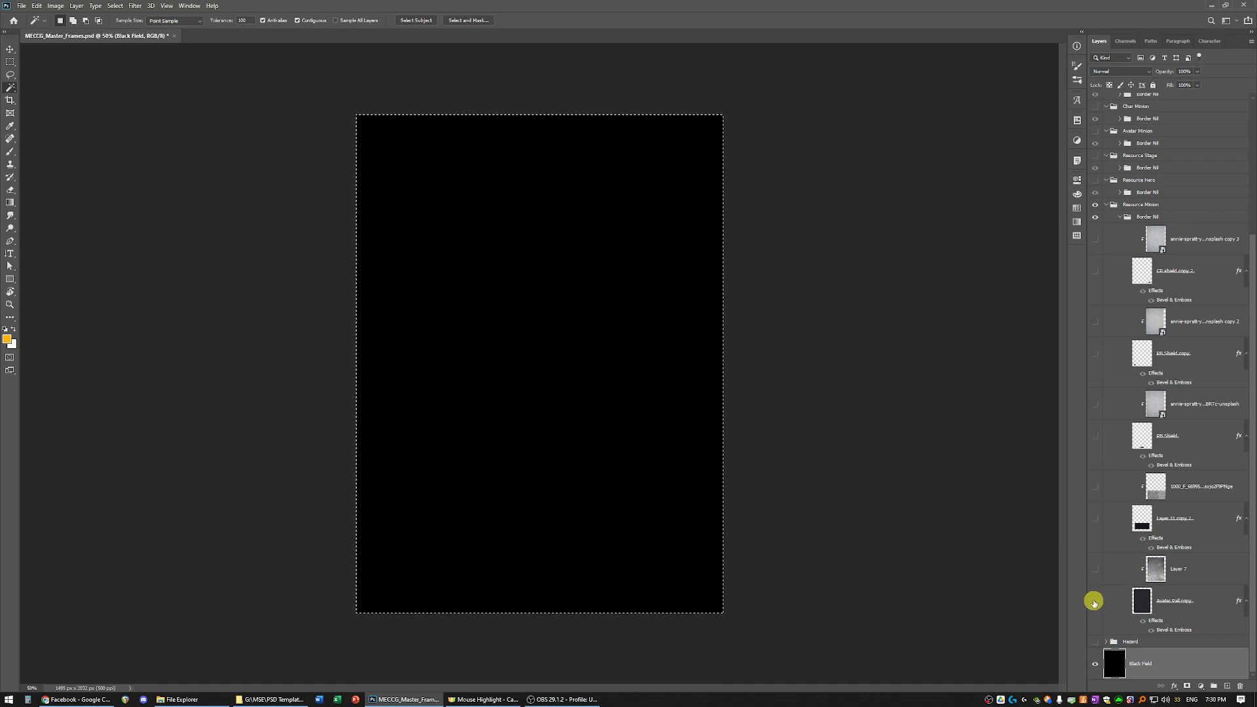
Clear the selection and show the dark rounded background layer with its Bevel & Emboss effect turned off
{"action": "left_click", "coordinate": [1092, 599]}
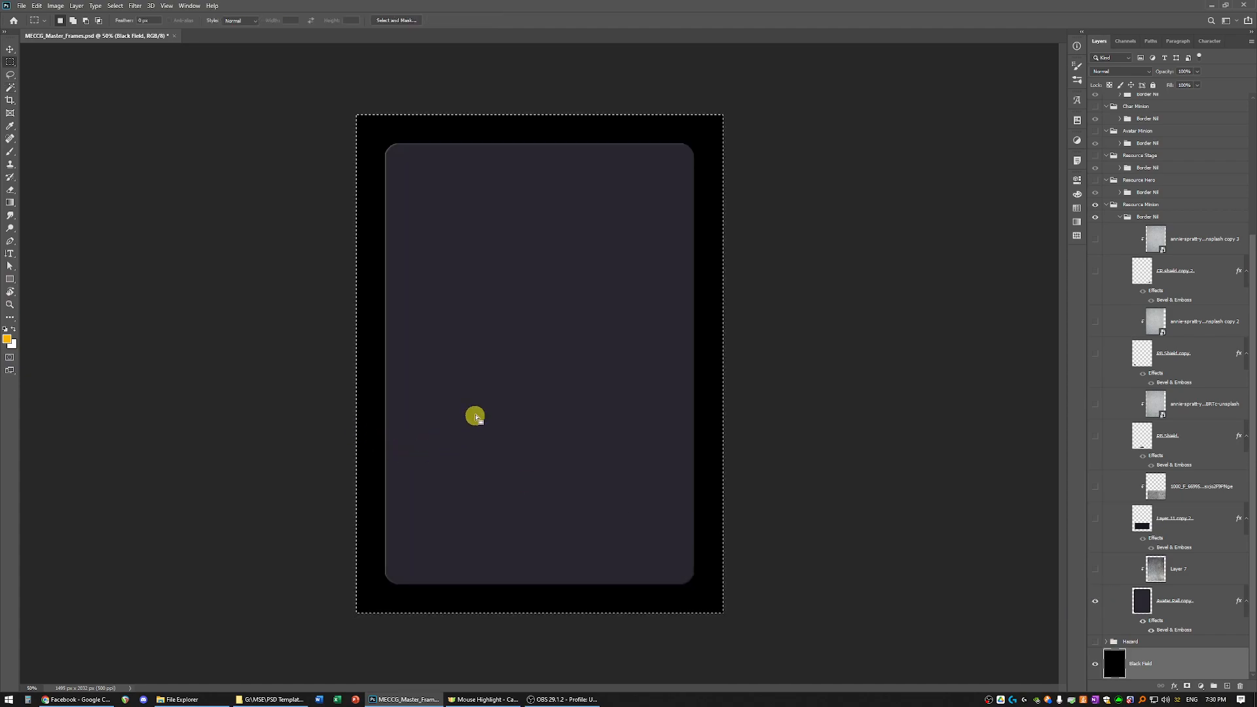
{"action": "right_click", "coordinate": [490, 401]}
{"action": "left_click", "coordinate": [504, 417]}
{"action": "key", "text": "m"}
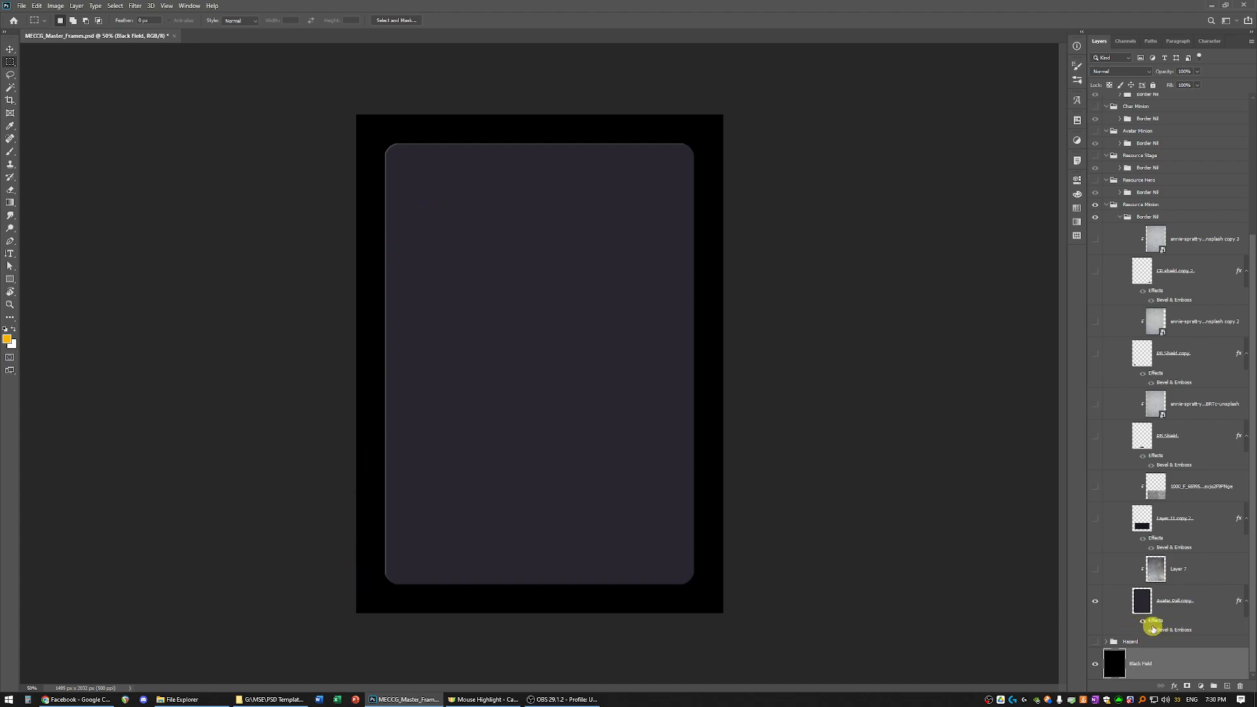
{"action": "left_click", "coordinate": [1151, 631]}
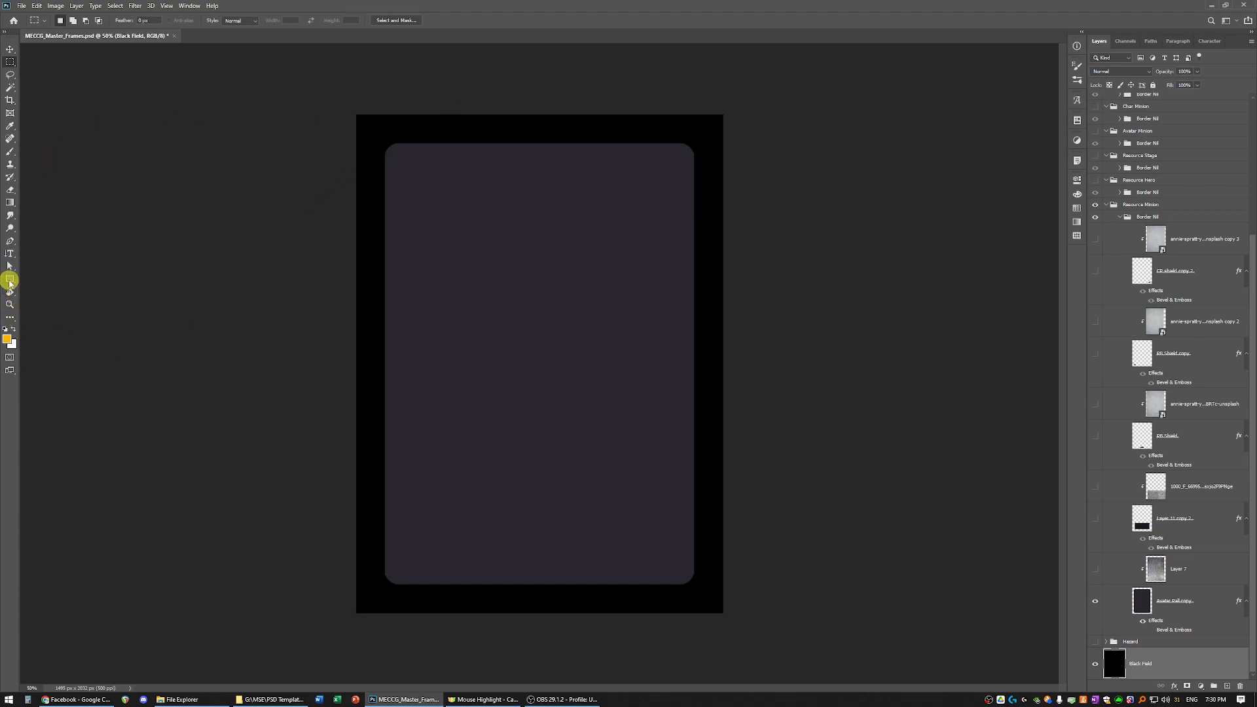
Draw a trial rounded rectangle with 10 px corners over the upper part of the card and undo it
{"action": "left_click", "coordinate": [11, 281]}
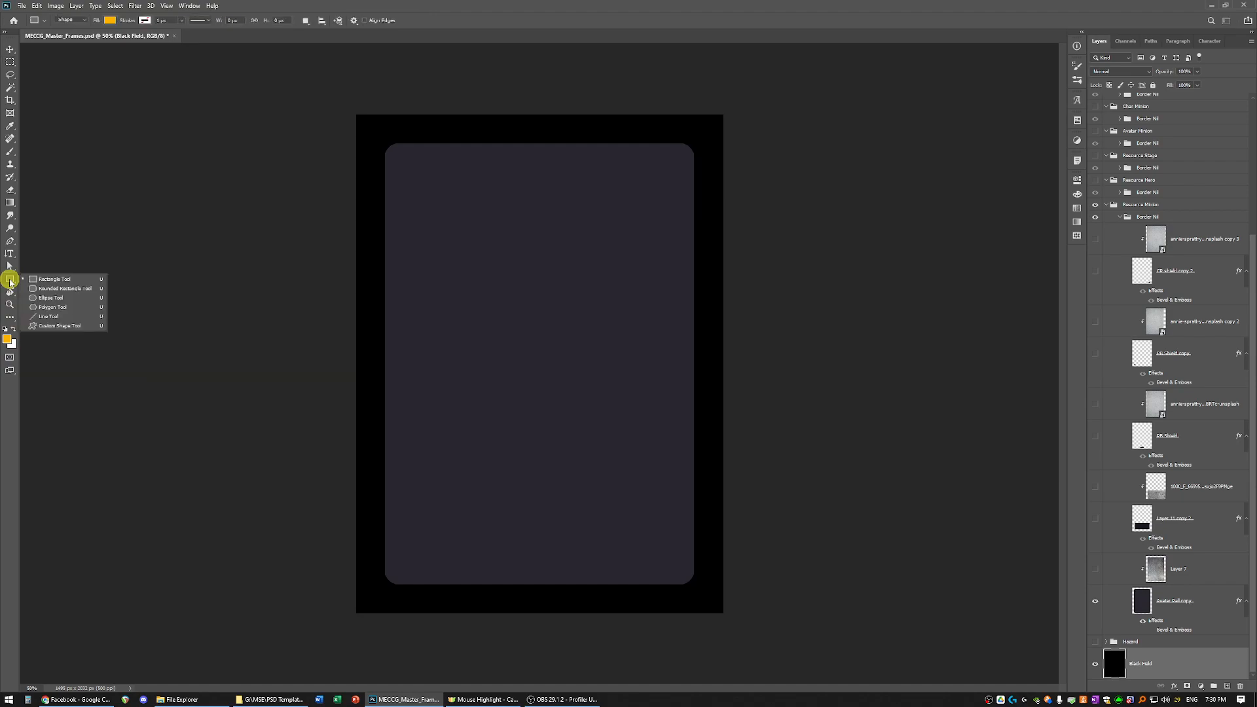
{"action": "left_click", "coordinate": [58, 288]}
{"action": "left_click_drag", "start_coordinate": [406, 151], "coordinate": [569, 385]}
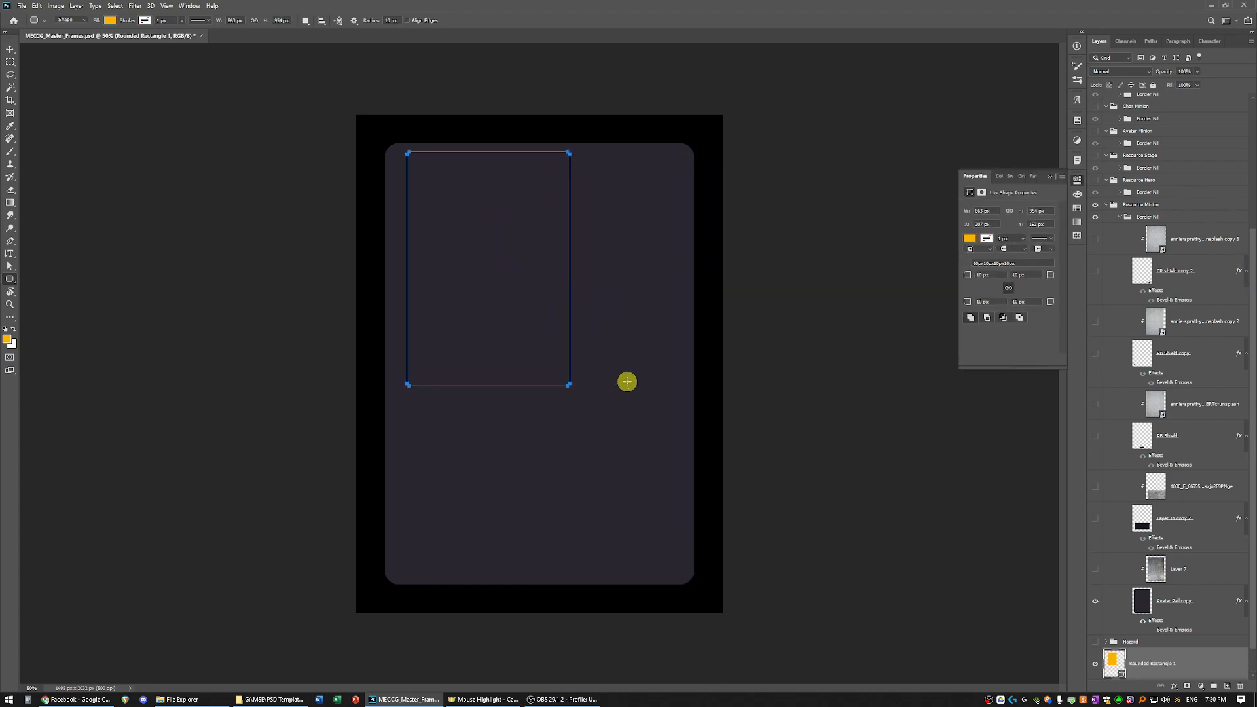
{"action": "key", "text": "ctrl+z"}
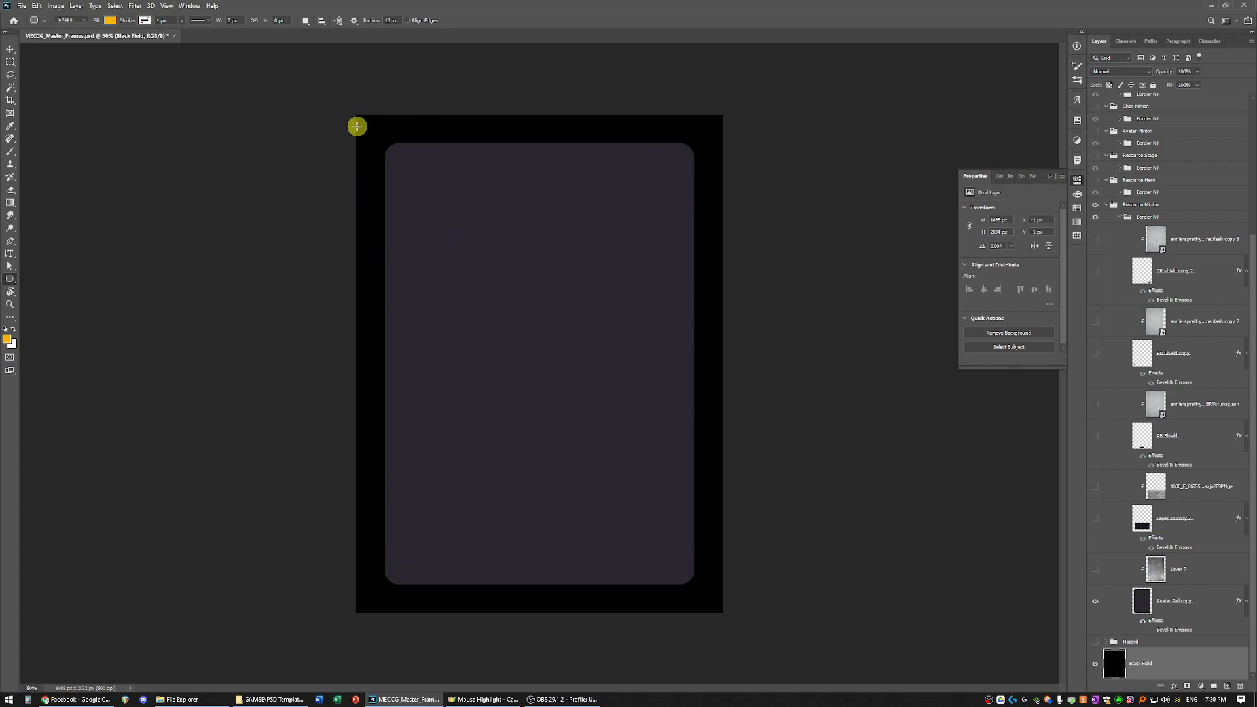
Examine the card's margins with the Bleed layer shown, hide it again, and select the dark rounded background layer
{"action": "scroll", "coordinate": [1119, 127], "scroll_direction": "up", "scroll_amount": 5}
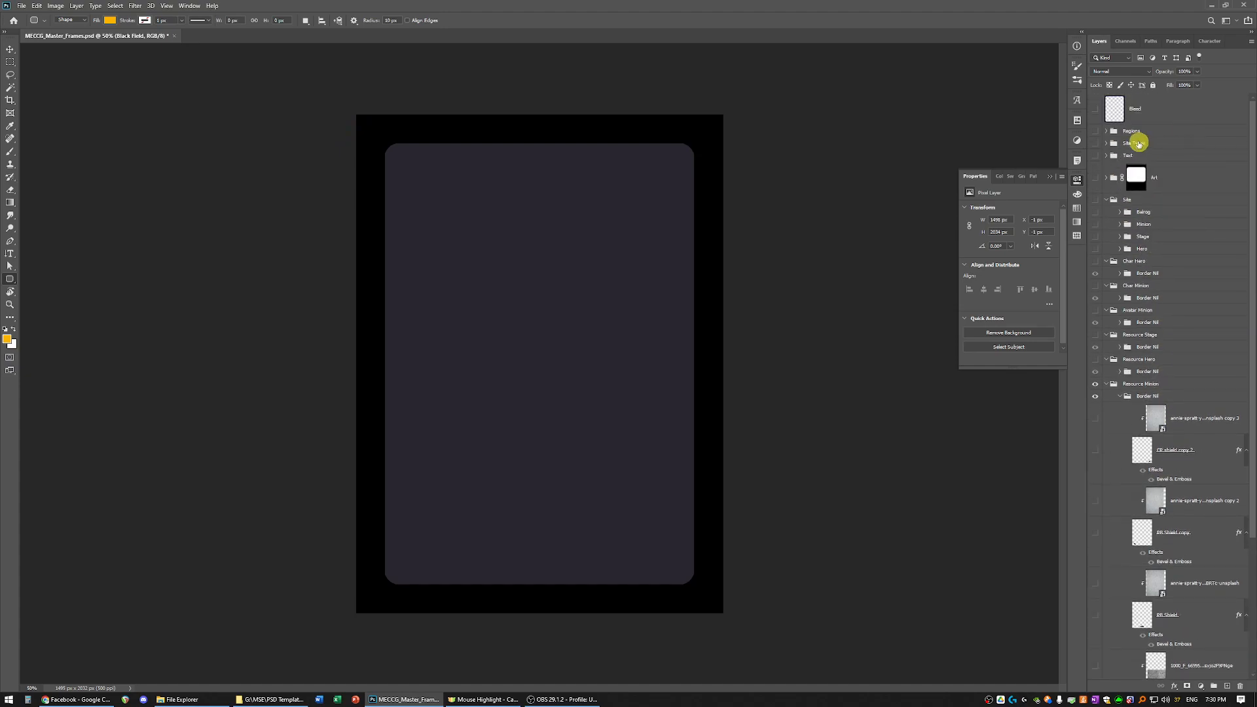
{"action": "left_click", "coordinate": [1095, 110]}
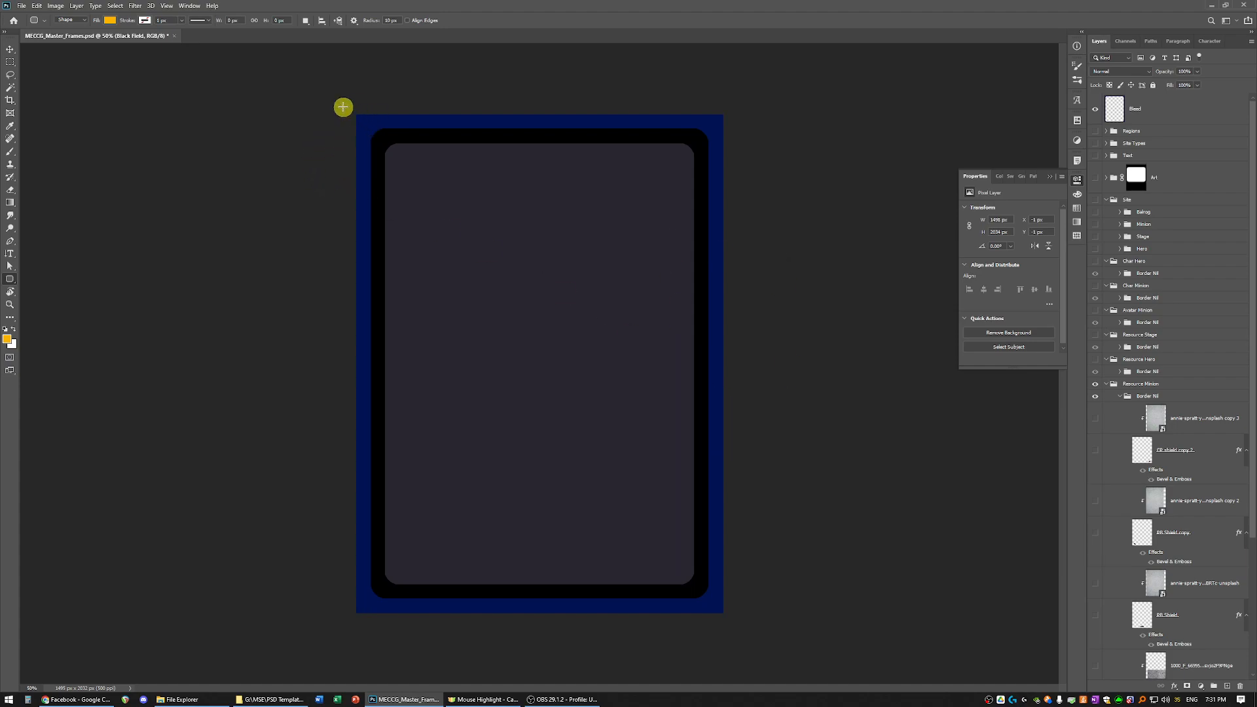
{"action": "scroll", "coordinate": [1131, 517], "scroll_direction": "down", "scroll_amount": 5}
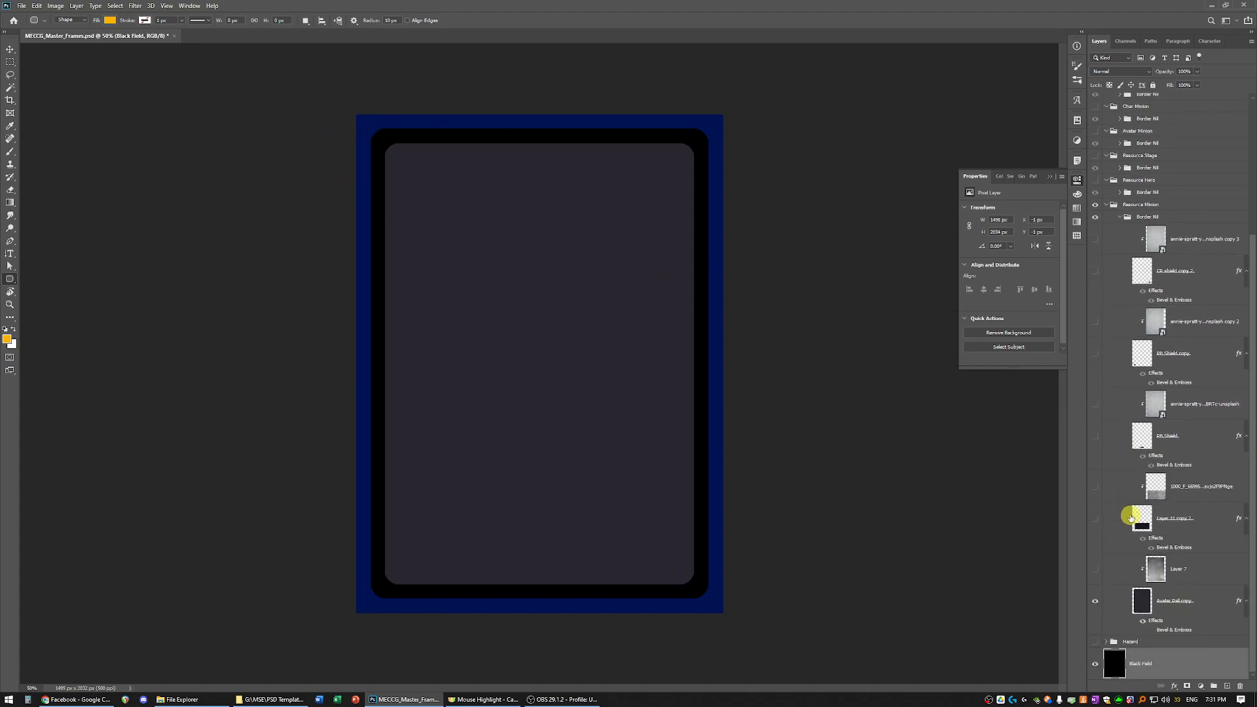
{"action": "left_click", "coordinate": [1093, 663]}
{"action": "left_click", "coordinate": [1217, 603]}
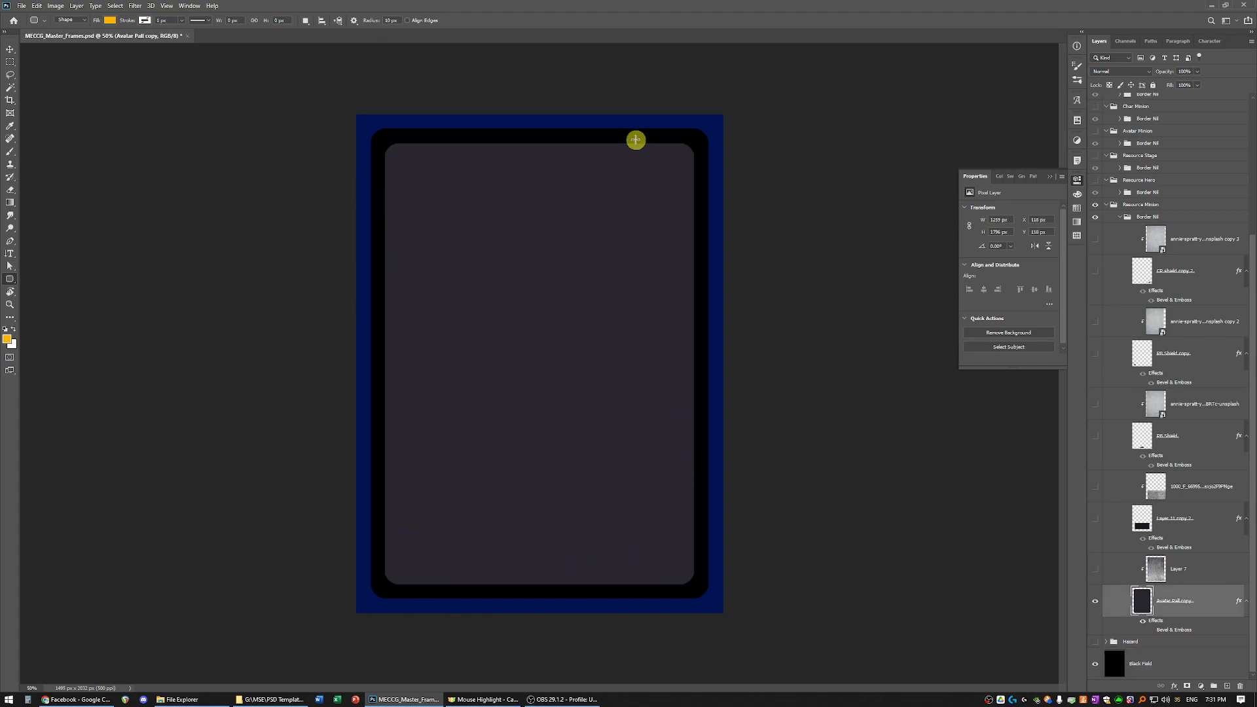
{"action": "scroll", "coordinate": [1193, 149], "scroll_direction": "up", "scroll_amount": 5}
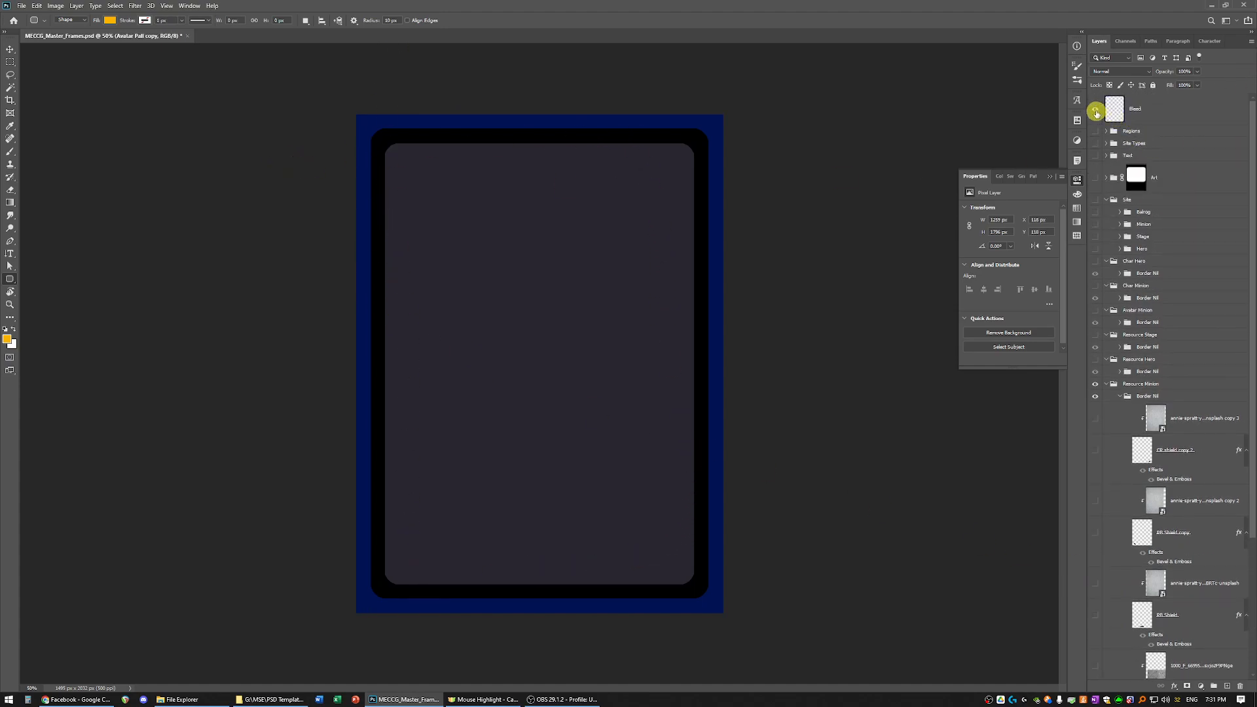
{"action": "left_click", "coordinate": [1096, 108]}
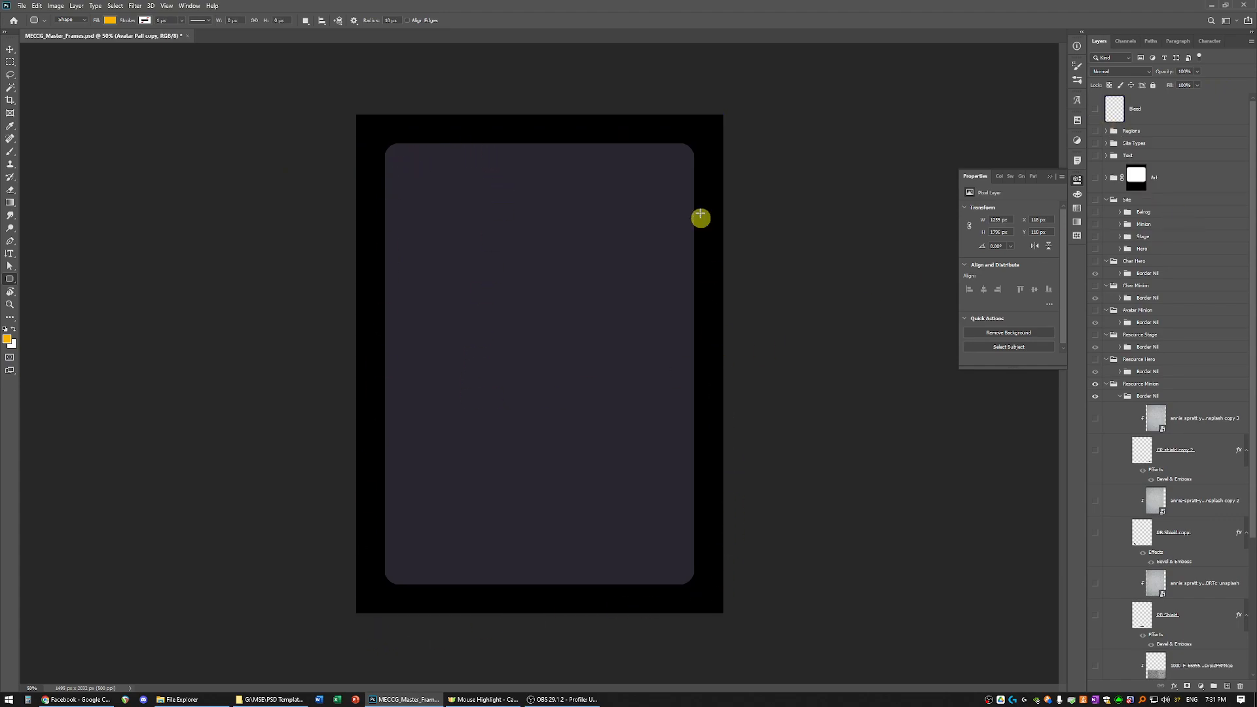
Select the dark rounded panel with the Magic Wand and sample its color with the Eyedropper
{"action": "scroll", "coordinate": [1224, 644], "scroll_direction": "down", "scroll_amount": 3}
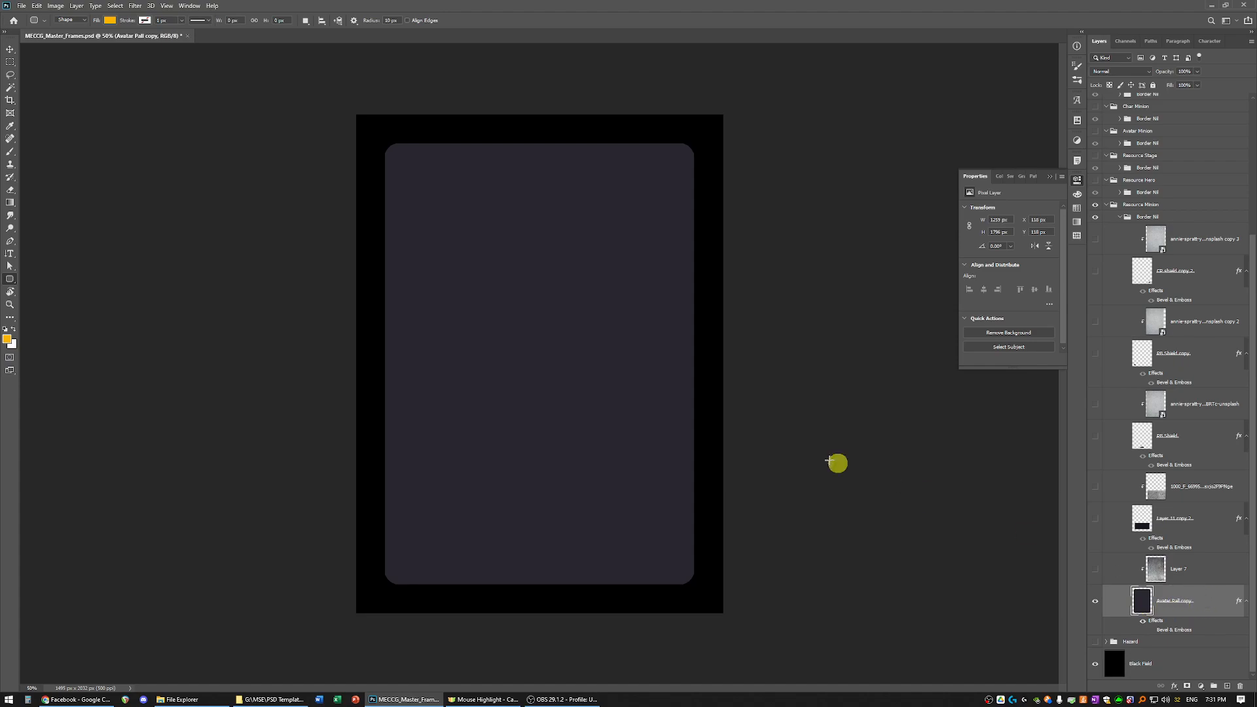
{"action": "key", "text": "w"}
{"action": "left_click", "coordinate": [589, 401]}
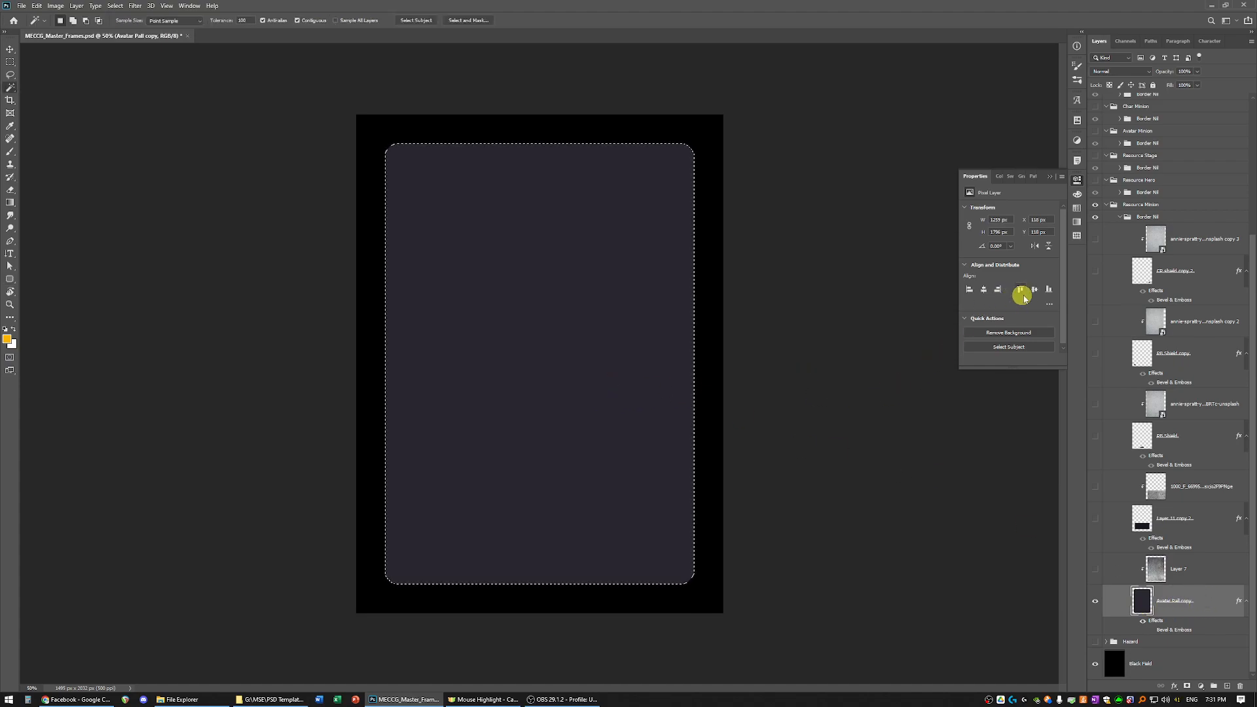
{"action": "key", "text": "i"}
{"action": "left_click", "coordinate": [526, 328]}
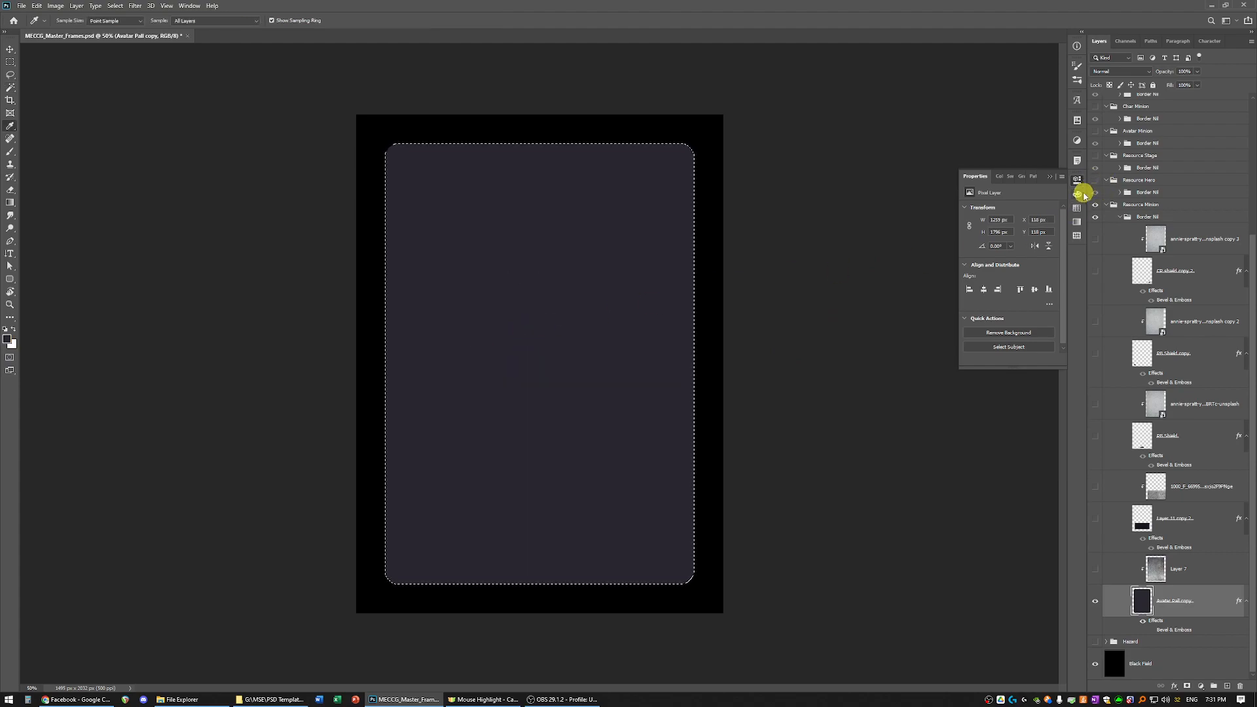
Try recoloring the selected panel by brushing it with a deep purple and a brighter purple
{"action": "left_click", "coordinate": [1080, 195]}
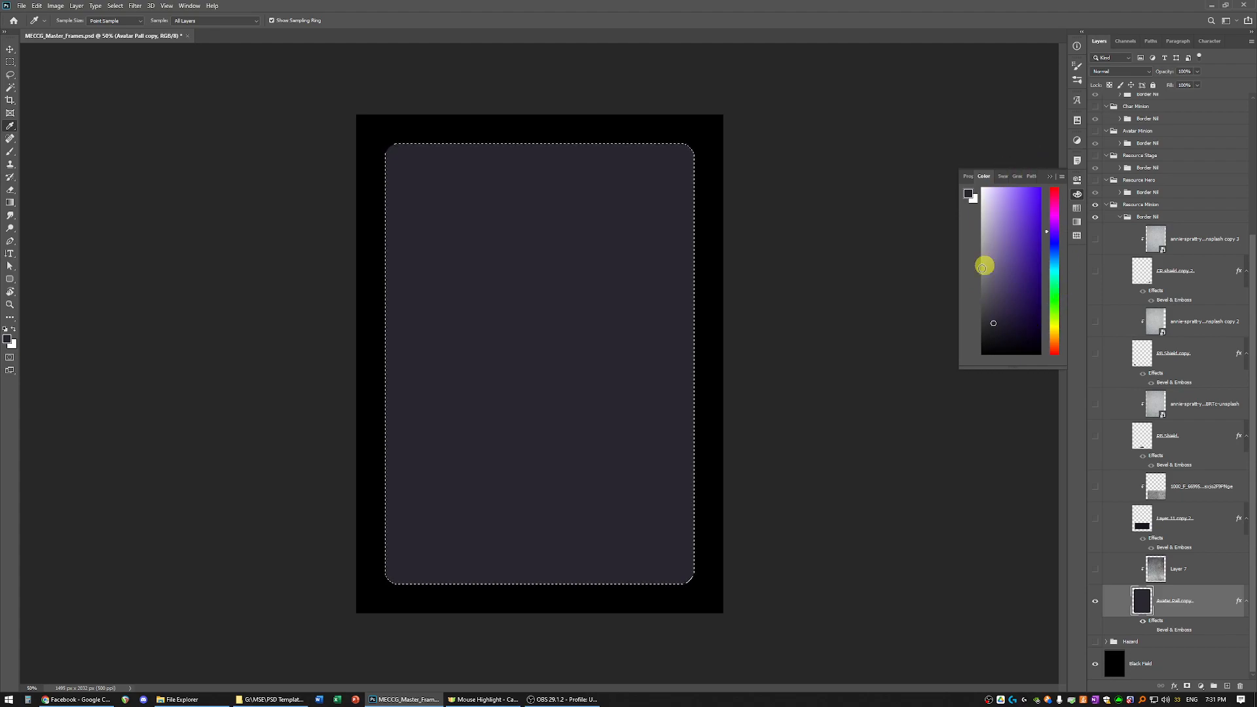
{"action": "left_click", "coordinate": [1016, 315]}
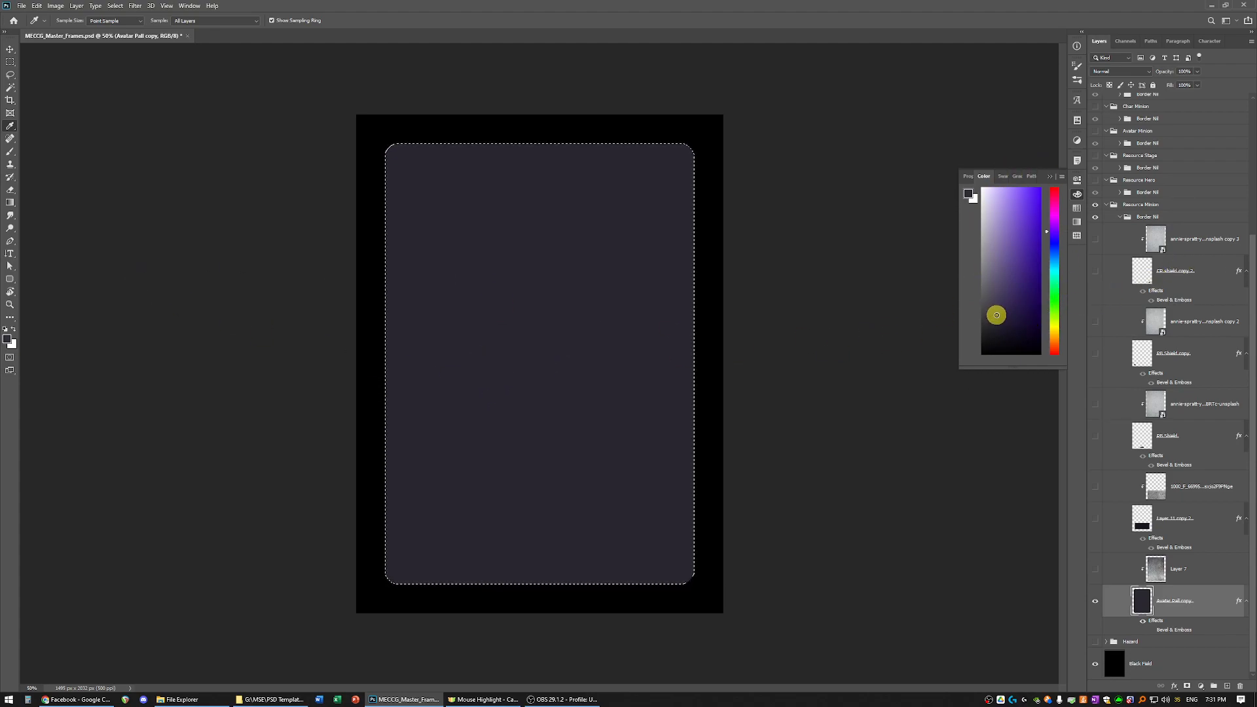
{"action": "key", "text": "b"}
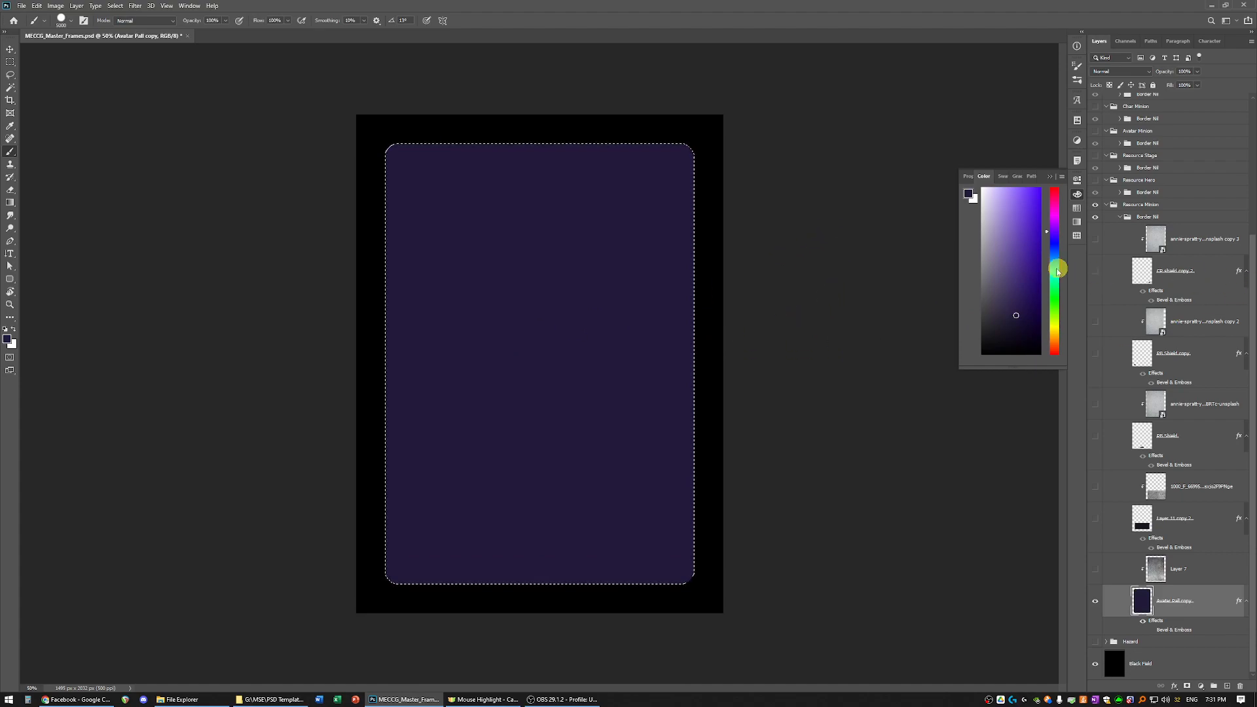
{"action": "left_click", "coordinate": [1020, 239]}
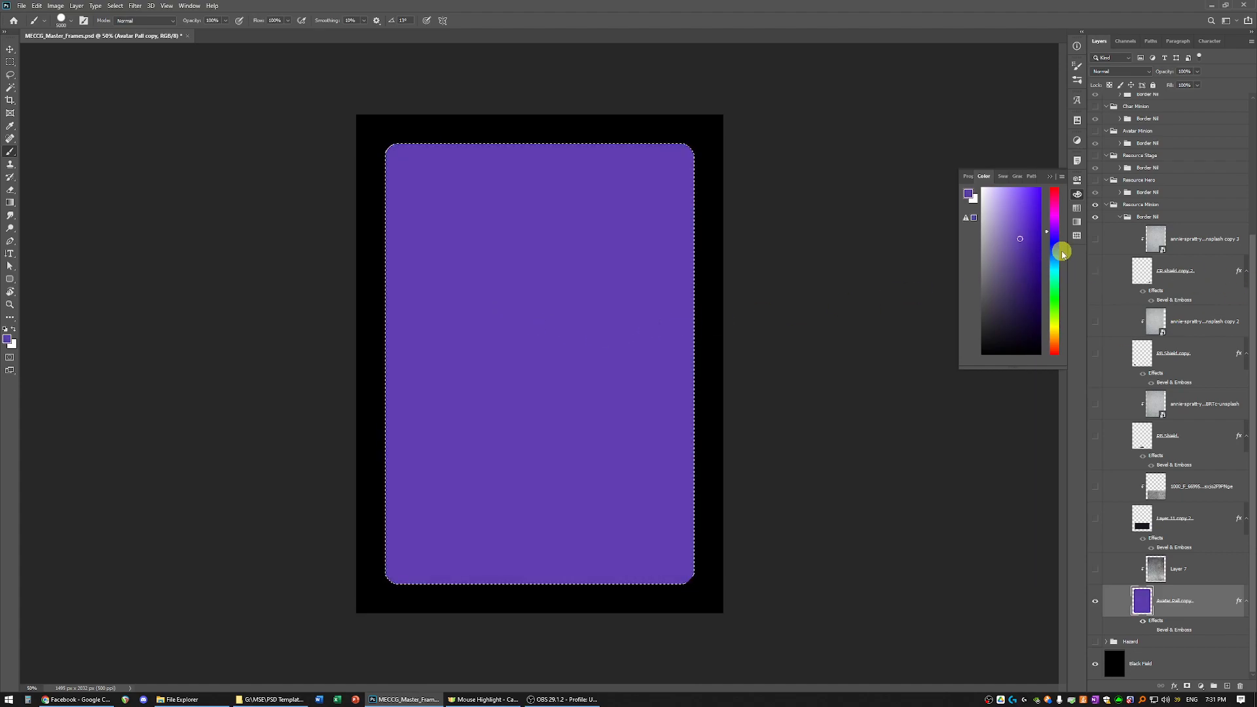
{"action": "left_click", "coordinate": [68, 21]}
{"action": "left_click", "coordinate": [67, 21]}
{"action": "left_click", "coordinate": [1029, 245]}
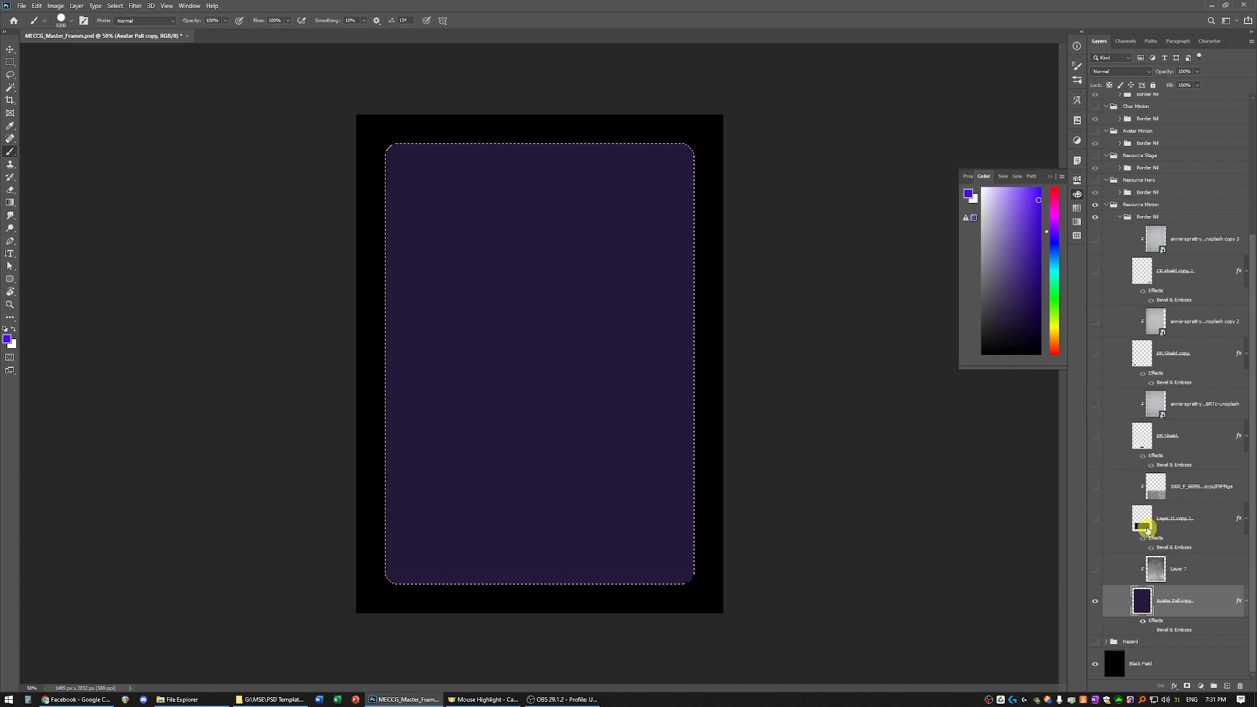
Undo the trial purple paint on the panel and clear the selection
{"action": "key", "text": "ctrl+z"}
{"action": "key", "text": "m"}
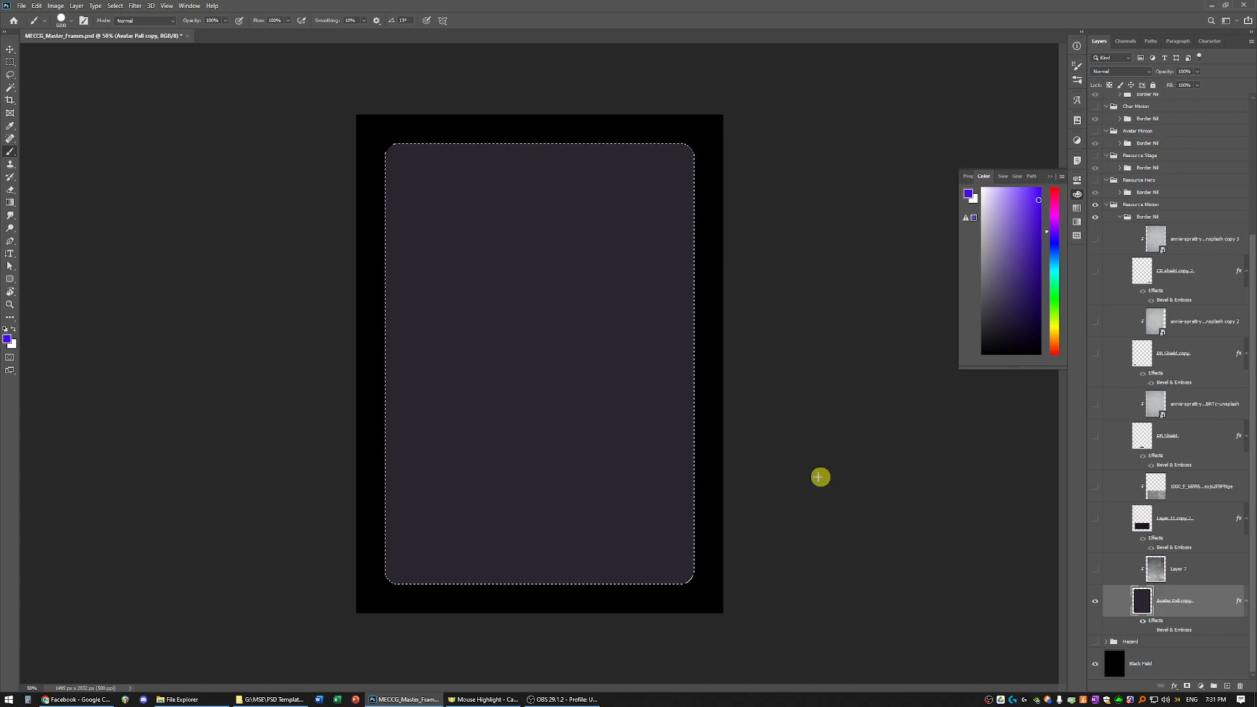
{"action": "right_click", "coordinate": [614, 400]}
{"action": "left_click", "coordinate": [629, 404]}
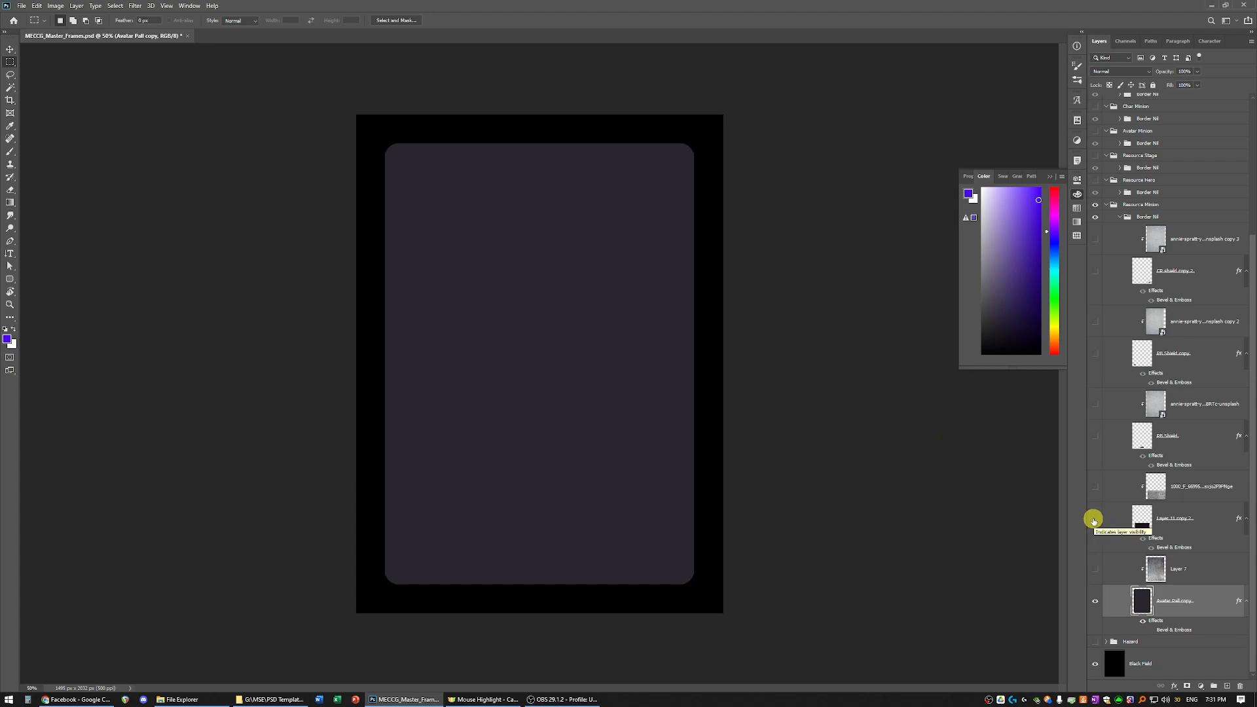
Show the dark text box layer in the lower part of the card and turn off its Bevel & Emboss effect
{"action": "left_click", "coordinate": [1094, 519]}
{"action": "left_click", "coordinate": [1094, 520]}
{"action": "left_click", "coordinate": [1094, 520]}
{"action": "left_click", "coordinate": [1151, 547]}
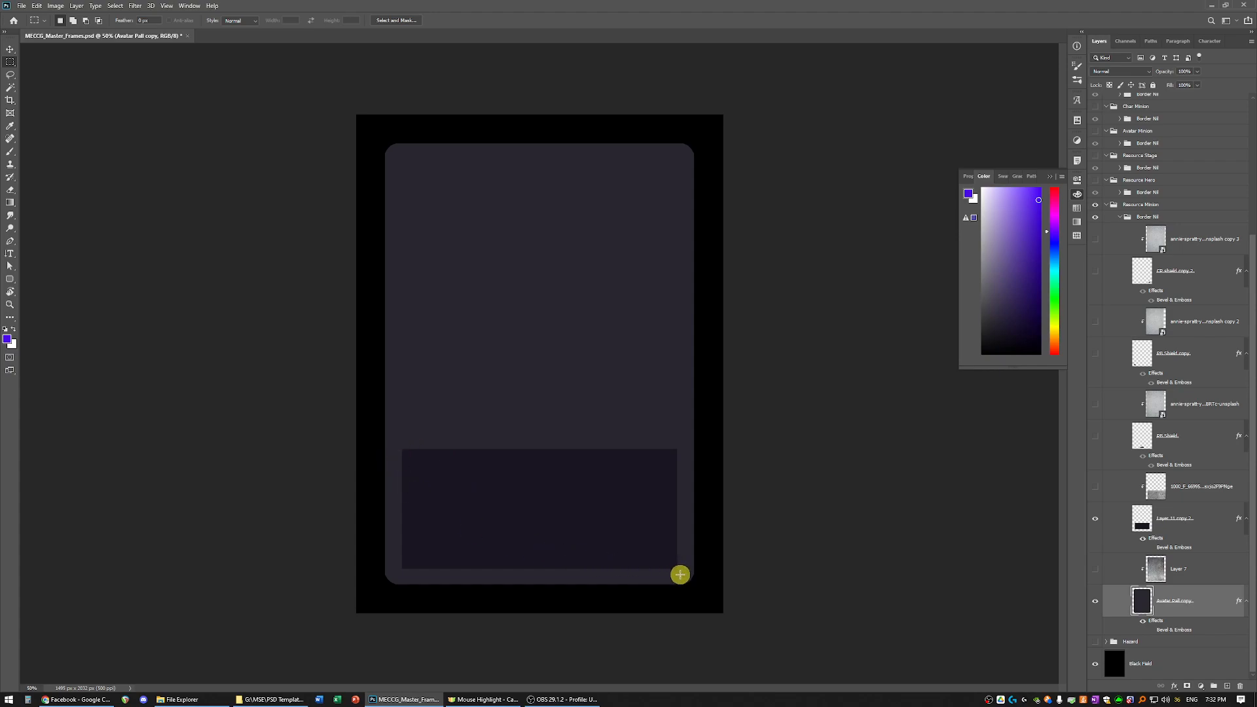
Draw a plain rectangle shape about 737 by 476 px in the upper half of the card
{"action": "left_click", "coordinate": [10, 280]}
{"action": "right_click", "coordinate": [14, 275]}
{"action": "left_click", "coordinate": [39, 280]}
{"action": "left_click_drag", "start_coordinate": [446, 228], "coordinate": [626, 345]}
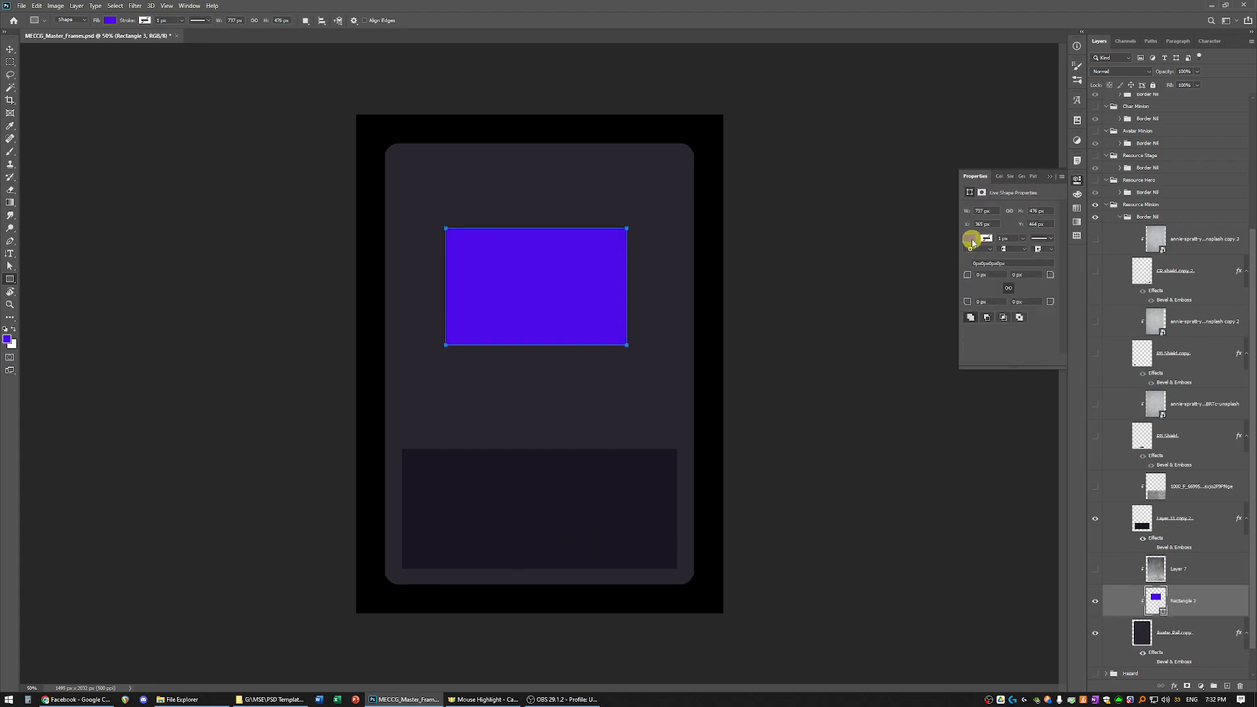
Try a dark purple fill on the rectangle shape using the solid color picker
{"action": "left_click", "coordinate": [972, 241]}
{"action": "left_click", "coordinate": [968, 240]}
{"action": "left_click", "coordinate": [969, 241]}
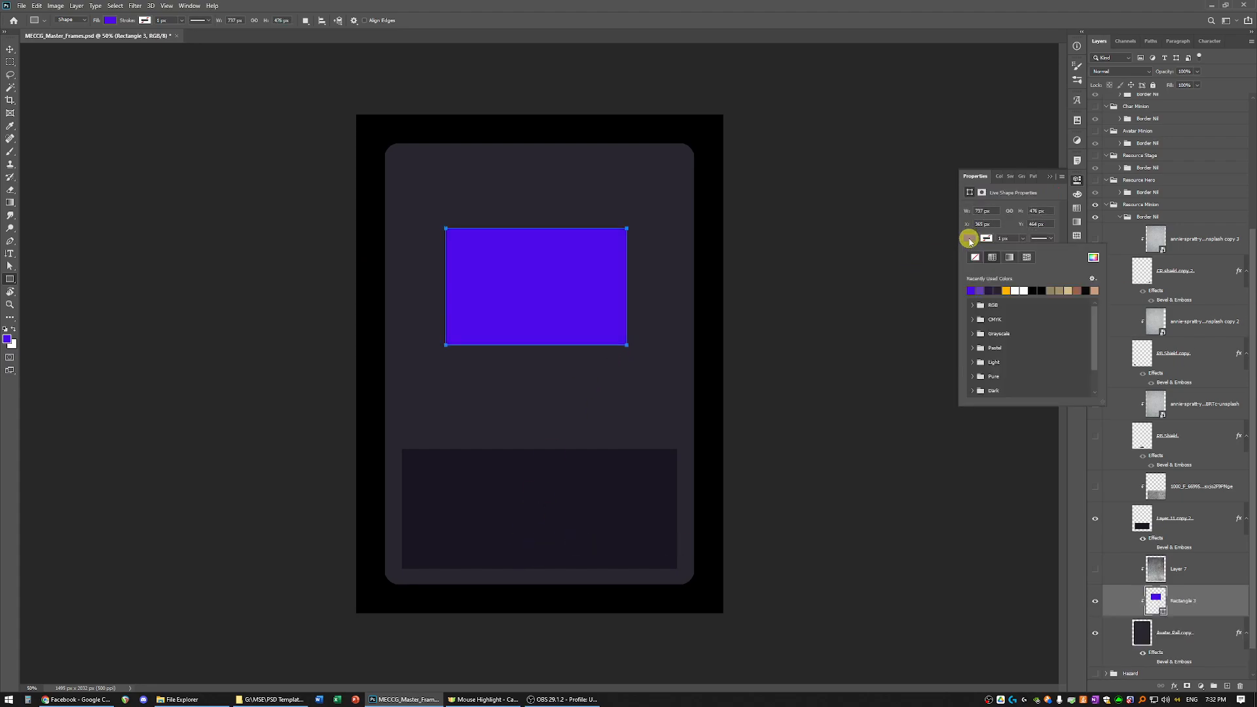
{"action": "left_click", "coordinate": [1092, 257]}
{"action": "left_click_drag", "start_coordinate": [912, 367], "coordinate": [908, 437]}
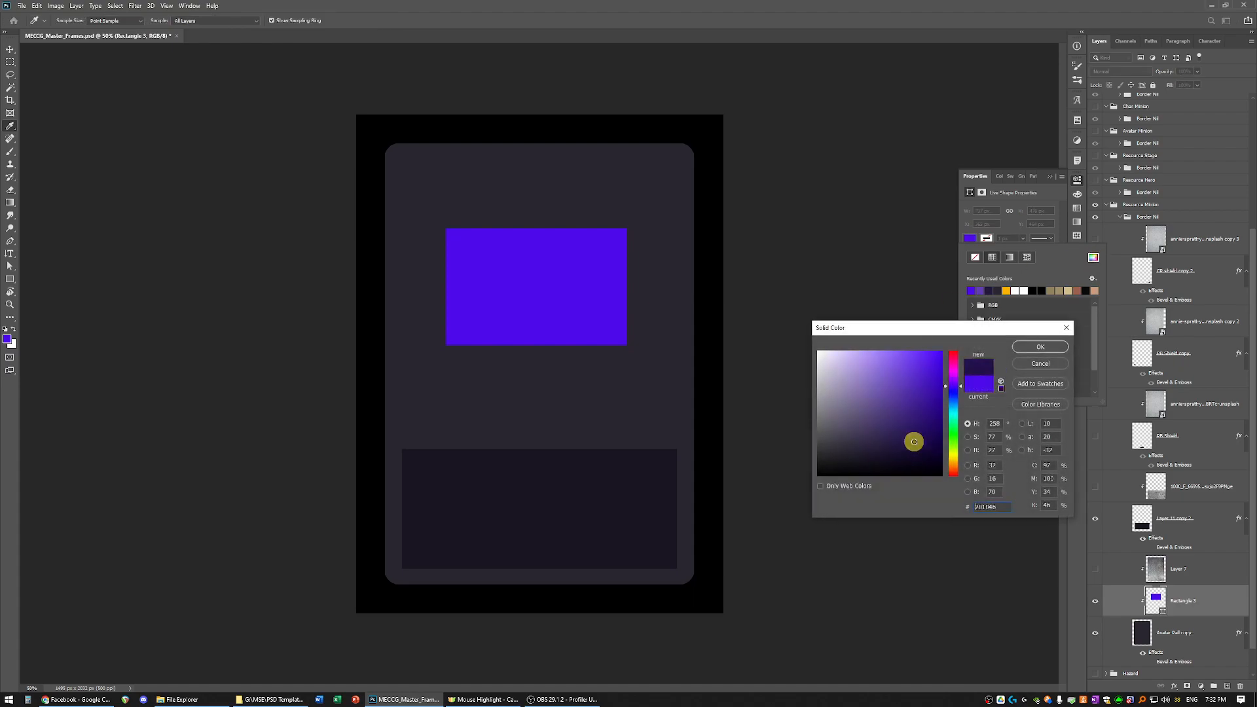
{"action": "left_click", "coordinate": [1039, 347]}
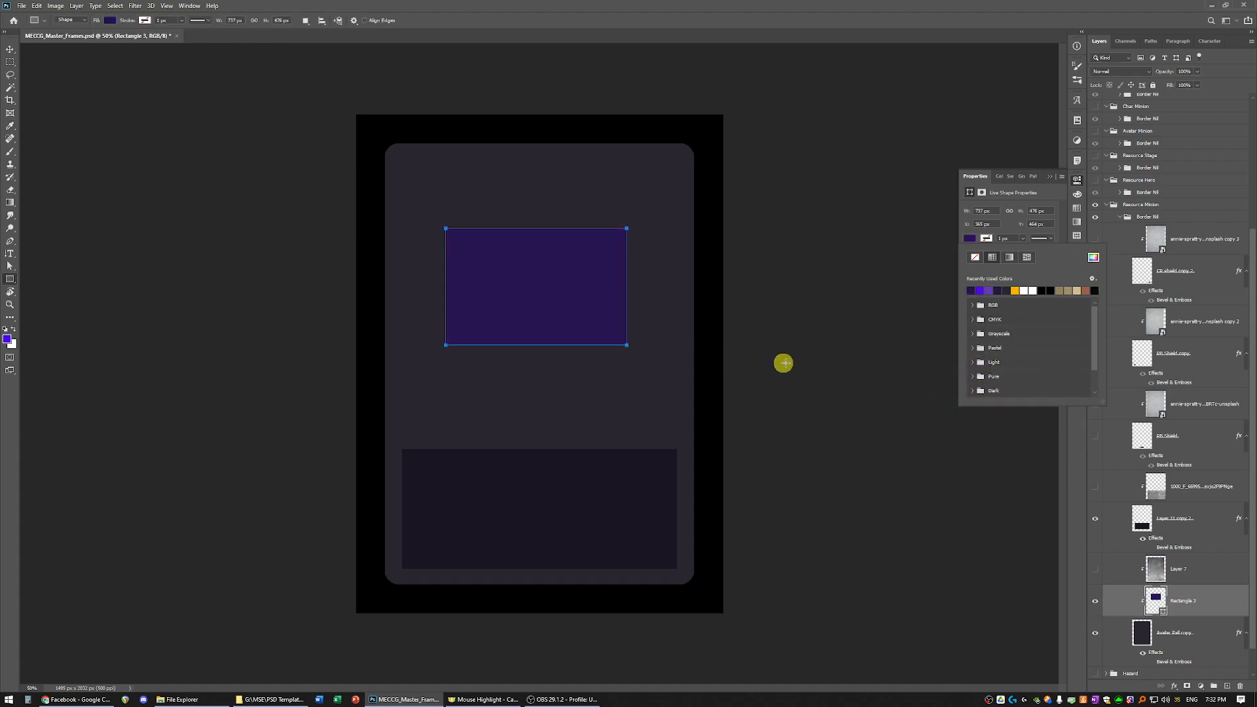
Change the rectangle's fill to a bright violet and shift the shape slightly up and to the left on the card
{"action": "left_click", "coordinate": [1092, 257]}
{"action": "mouse_move", "coordinate": [917, 393]}
{"action": "left_mouse_down"}
{"action": "mouse_move", "coordinate": [920, 367]}
{"action": "mouse_move", "coordinate": [984, 340]}
{"action": "left_mouse_up"}
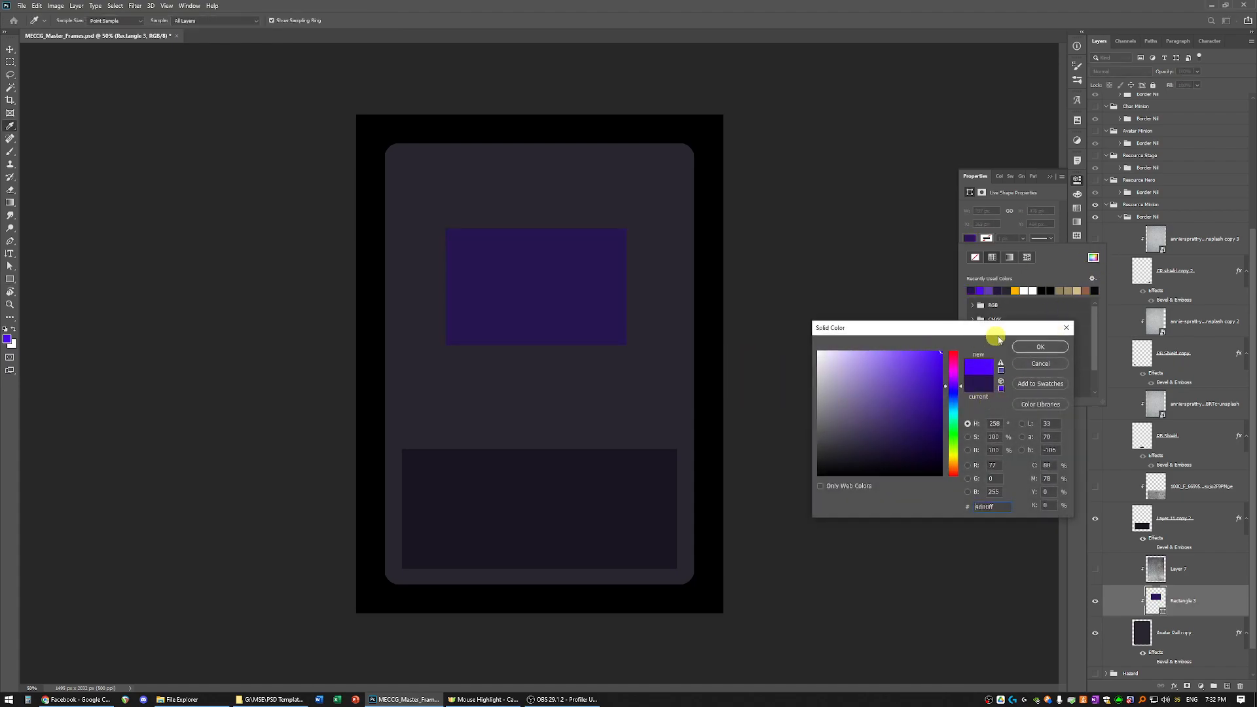
{"action": "left_click", "coordinate": [1039, 346]}
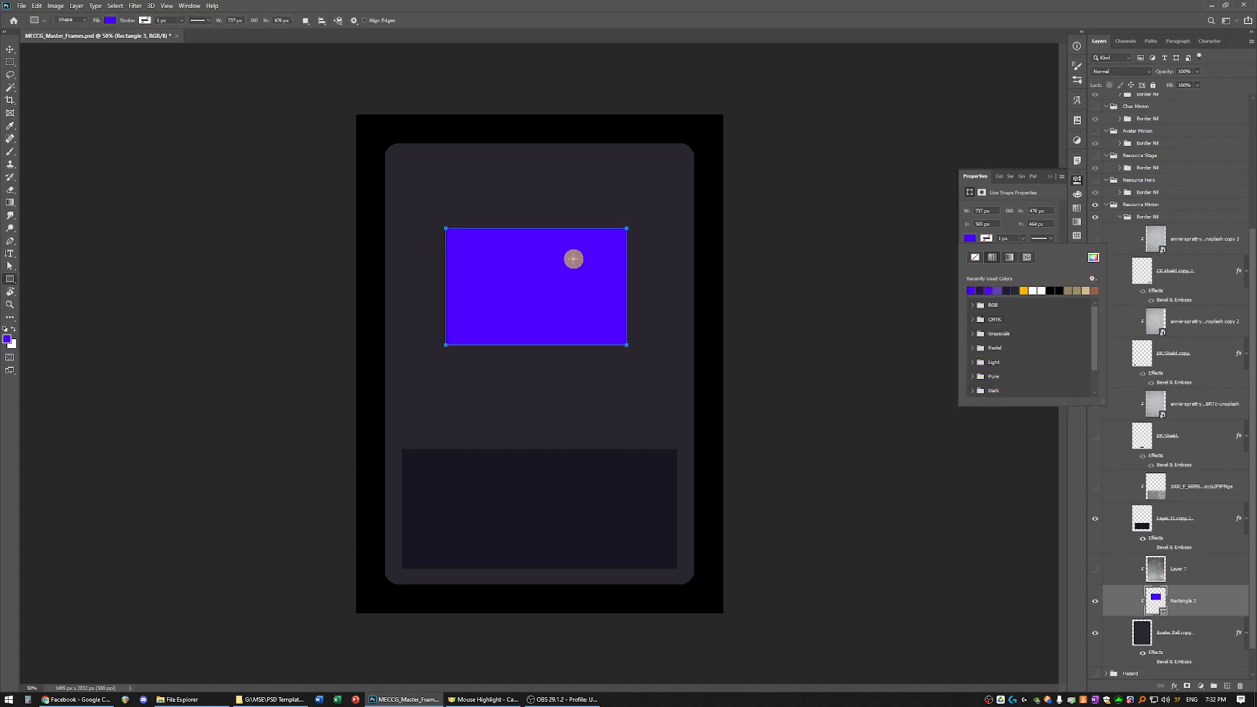
{"action": "key", "text": "v"}
{"action": "mouse_move", "coordinate": [554, 281]}
{"action": "left_mouse_down"}
{"action": "mouse_move", "coordinate": [527, 303]}
{"action": "mouse_move", "coordinate": [535, 381]}
{"action": "mouse_move", "coordinate": [581, 288]}
{"action": "mouse_move", "coordinate": [554, 275]}
{"action": "left_mouse_up"}
{"action": "key", "text": "m"}
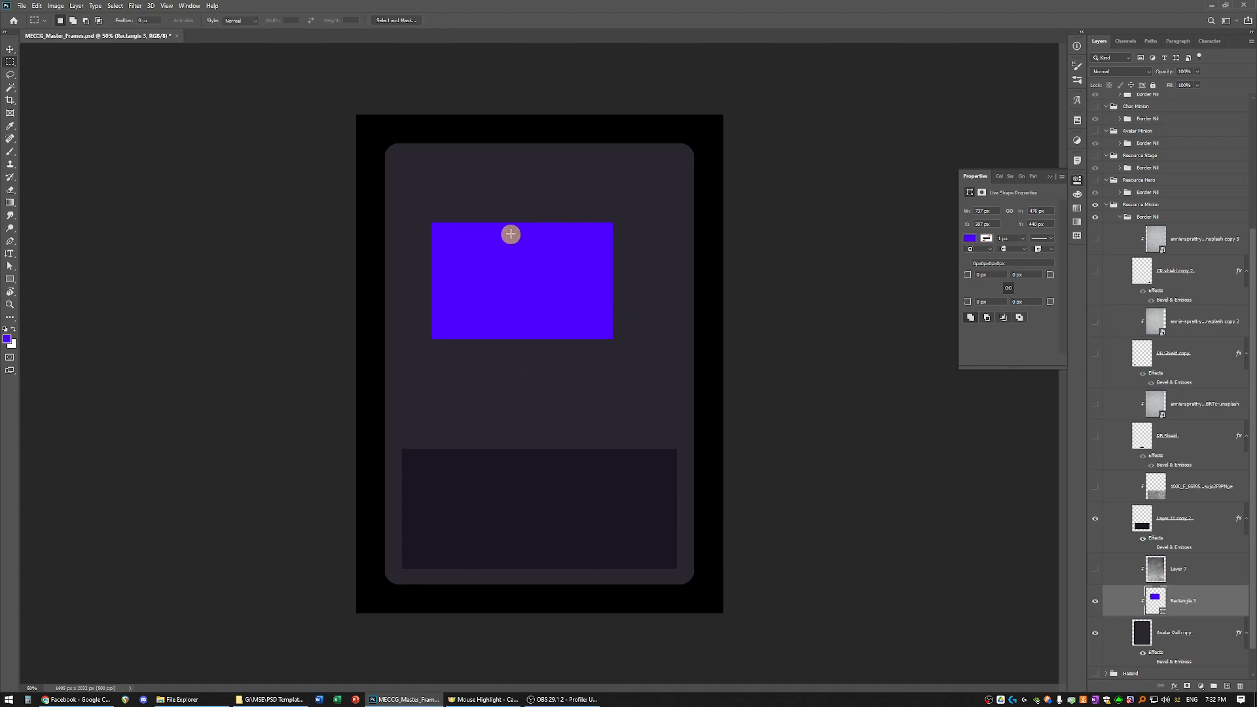
Delete the violet rectangle's layer
{"action": "scroll", "coordinate": [598, 205], "scroll_direction": "up", "scroll_amount": 5}
{"action": "scroll", "coordinate": [144, 305], "scroll_direction": "down", "scroll_amount": 3}
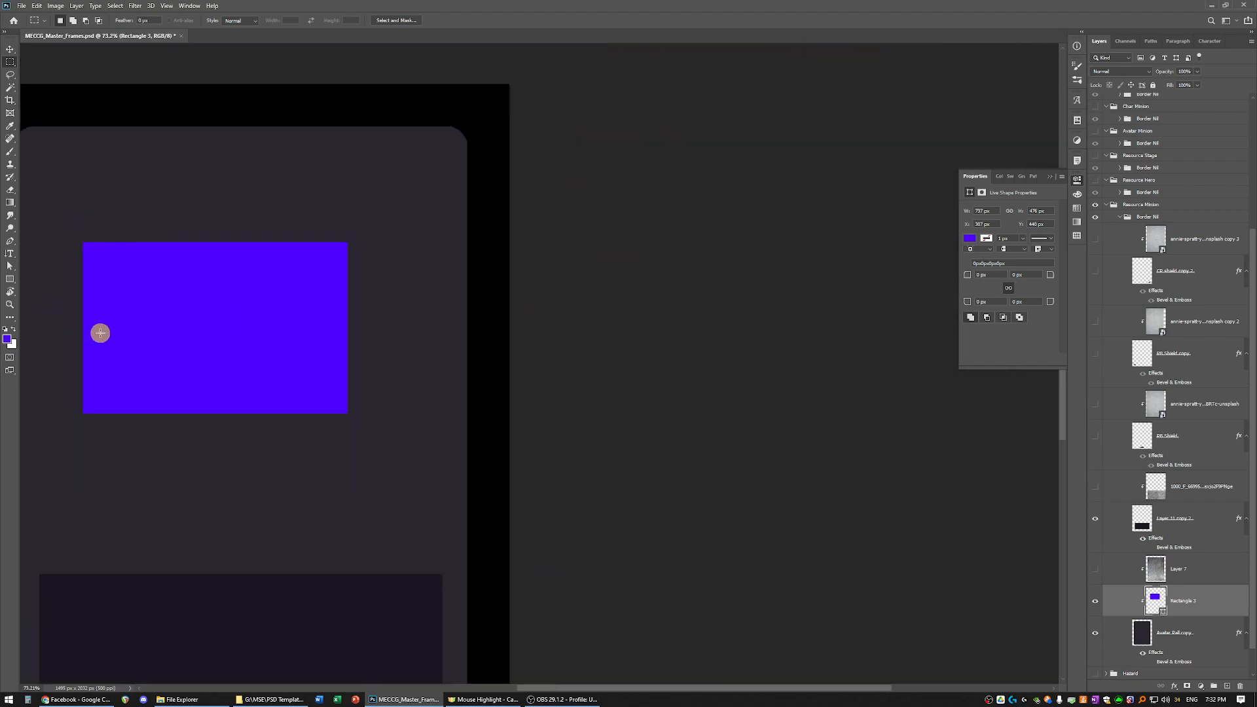
{"action": "scroll", "coordinate": [100, 333], "scroll_direction": "down", "scroll_amount": 4}
{"action": "scroll", "coordinate": [451, 382], "scroll_direction": "up", "scroll_amount": 4}
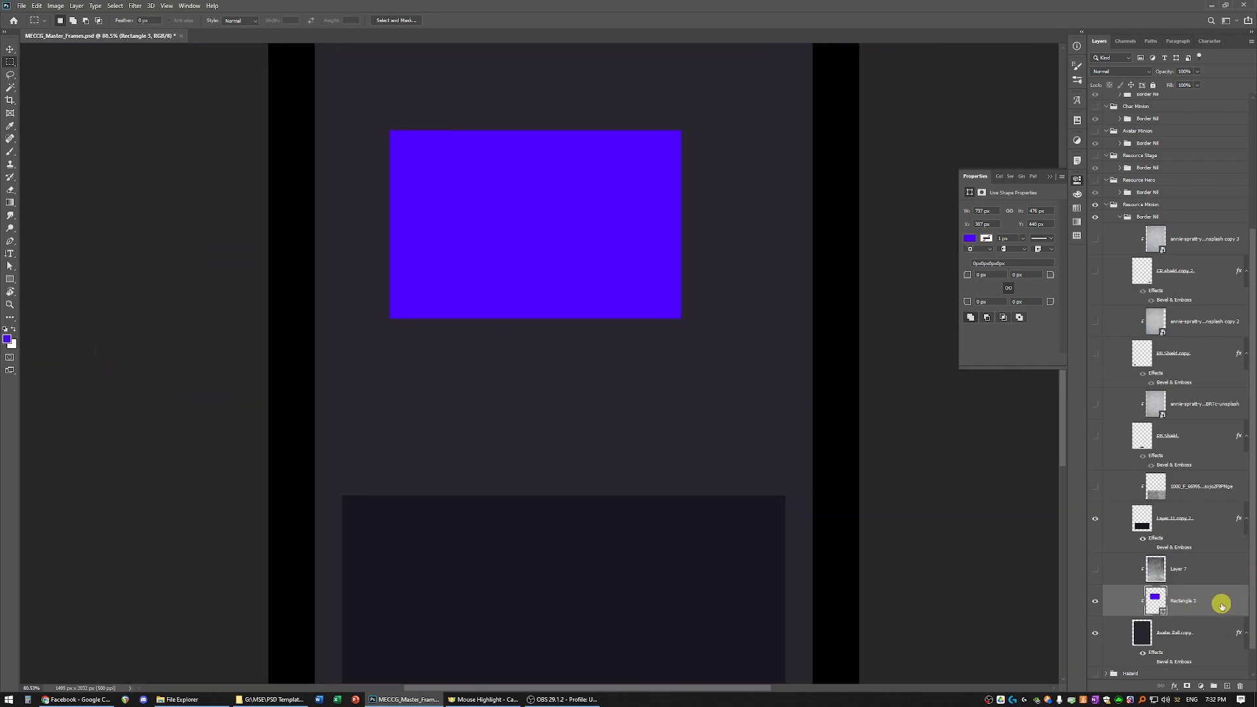
{"action": "right_click", "coordinate": [1222, 605]}
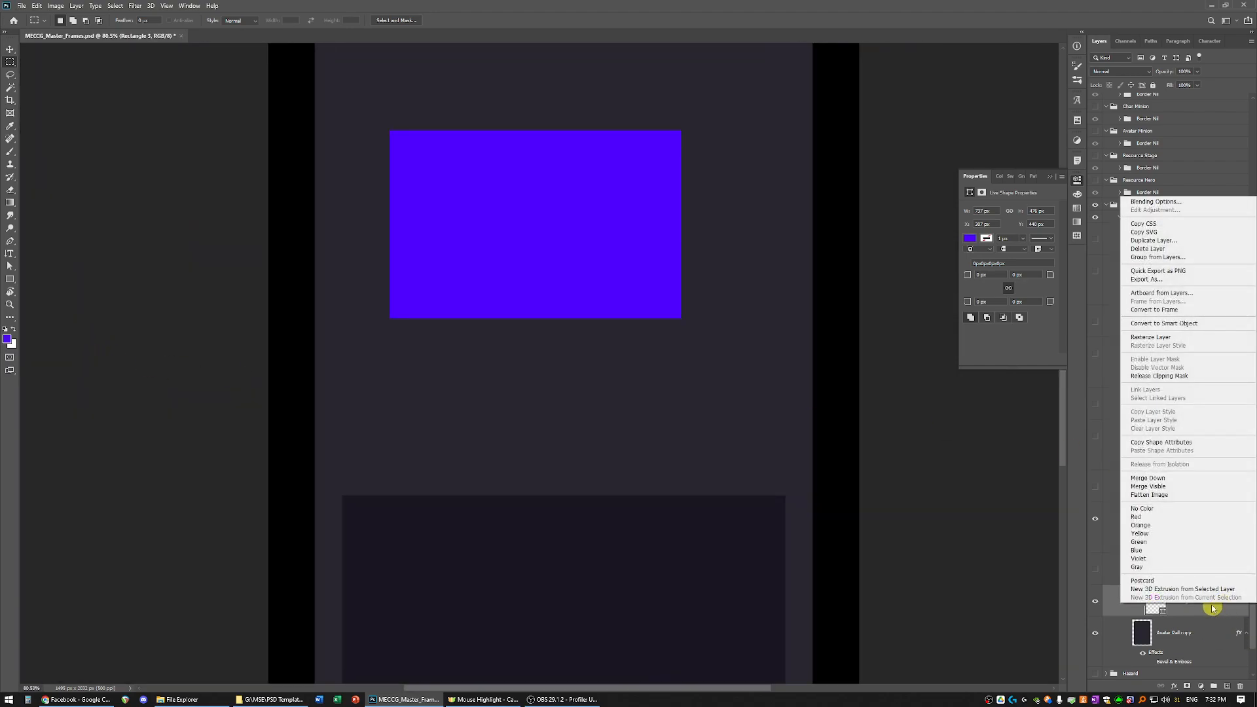
{"action": "left_click", "coordinate": [1152, 249]}
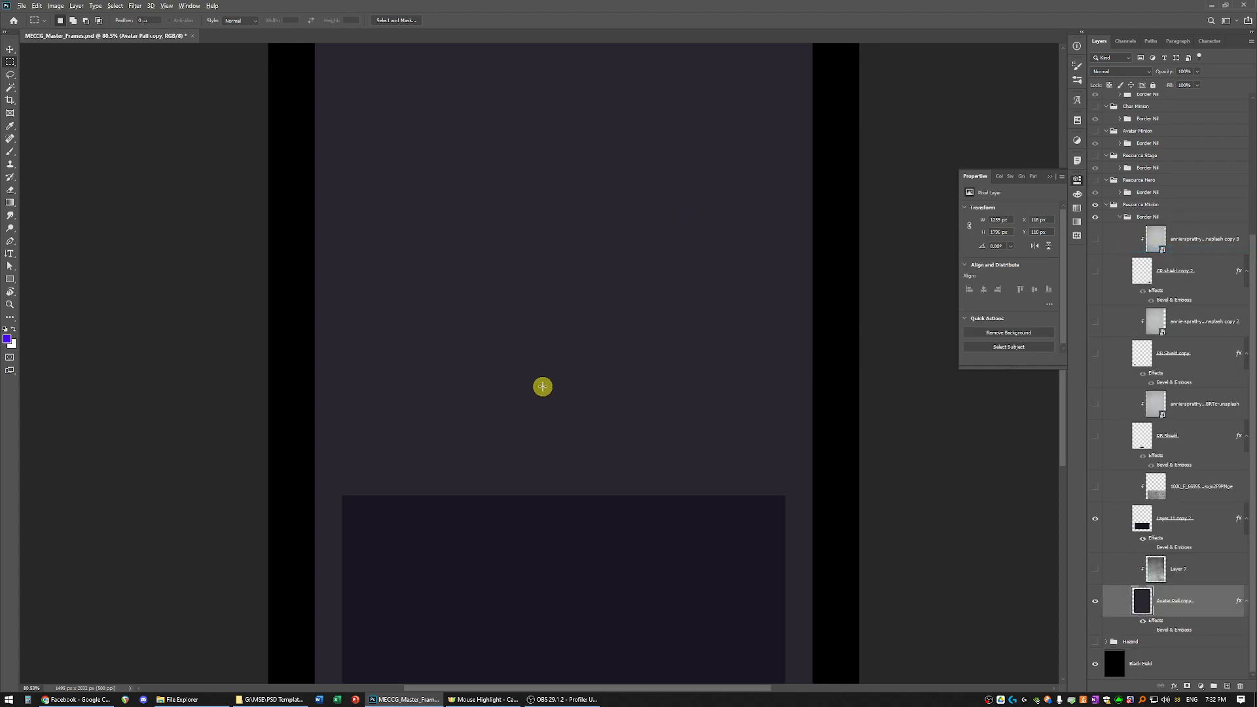
Draw a violet rectangle bar about 1153 by 115 px across the top of the card's rounded background
{"action": "scroll", "coordinate": [539, 390], "scroll_direction": "down", "scroll_amount": 3}
{"action": "scroll", "coordinate": [576, 328], "scroll_direction": "up", "scroll_amount": 2}
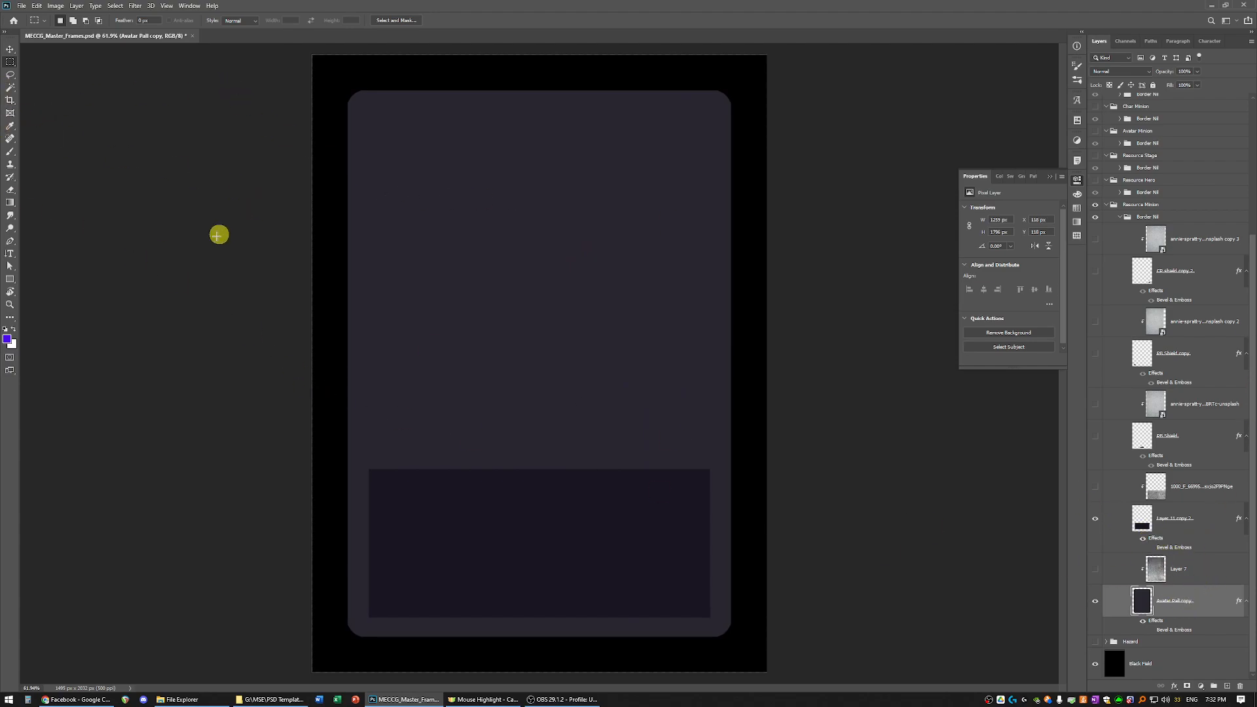
{"action": "left_click", "coordinate": [9, 279]}
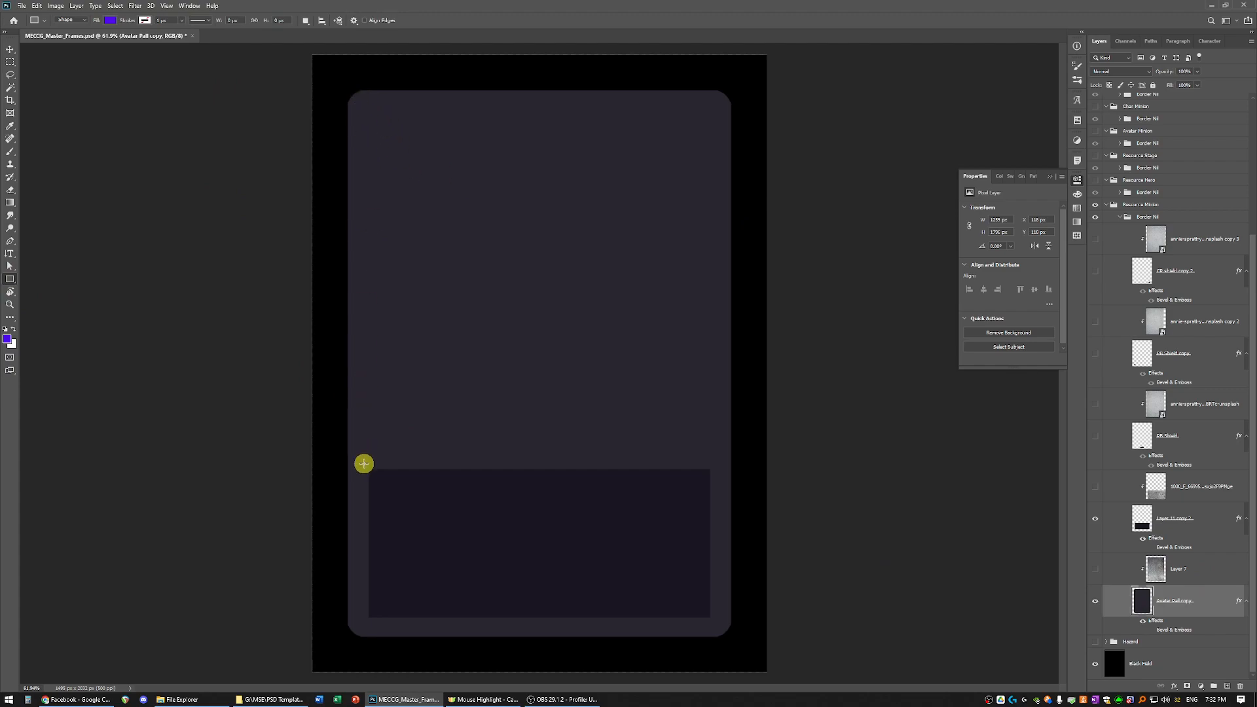
{"action": "left_click_drag", "start_coordinate": [364, 104], "coordinate": [715, 139]}
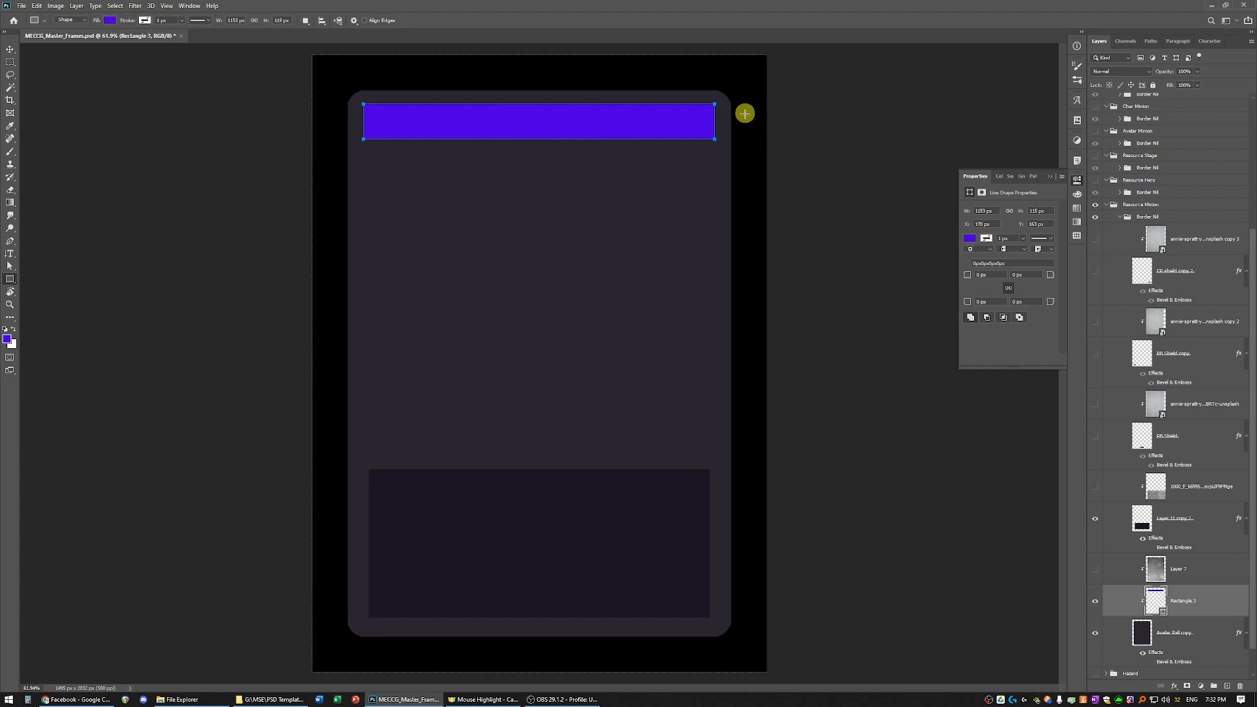
{"action": "key", "text": "ctrl+t"}
{"action": "mouse_move", "coordinate": [717, 122]}
{"action": "left_mouse_down"}
{"action": "mouse_move", "coordinate": [735, 123]}
{"action": "mouse_move", "coordinate": [717, 130]}
{"action": "left_mouse_up"}
{"action": "double_click", "coordinate": [561, 127]}
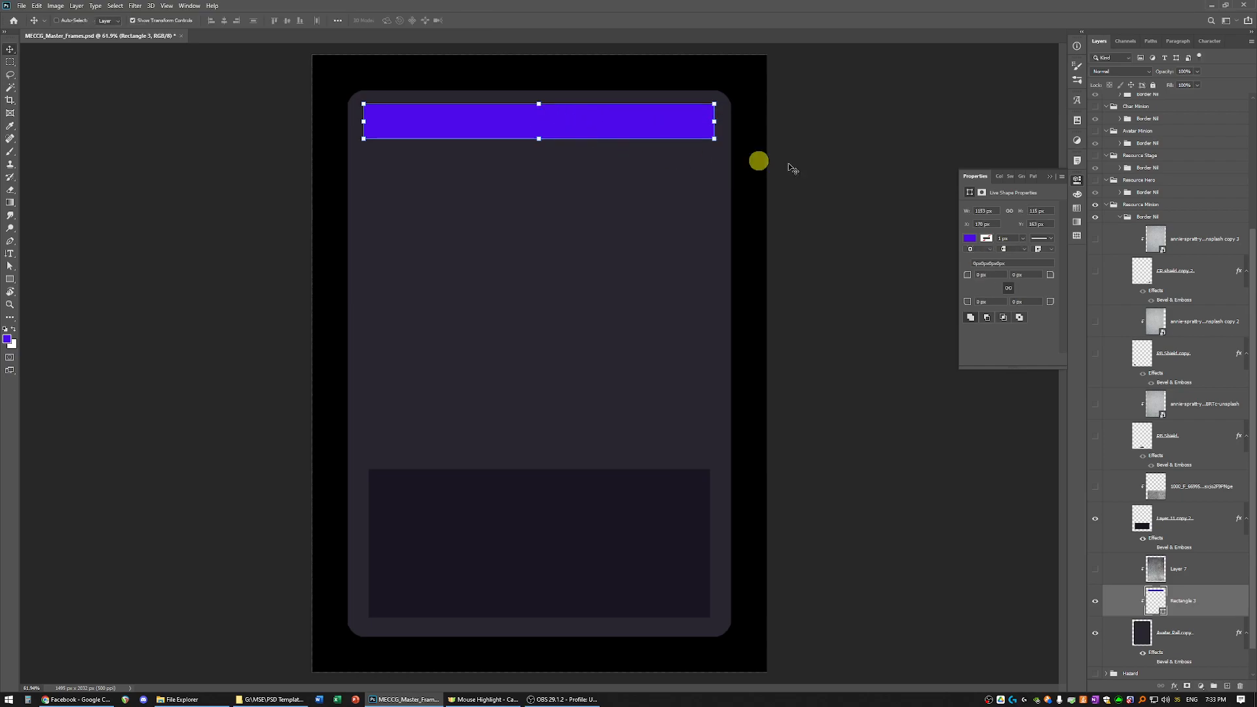
{"action": "left_click", "coordinate": [1051, 180]}
{"action": "key", "text": "m"}
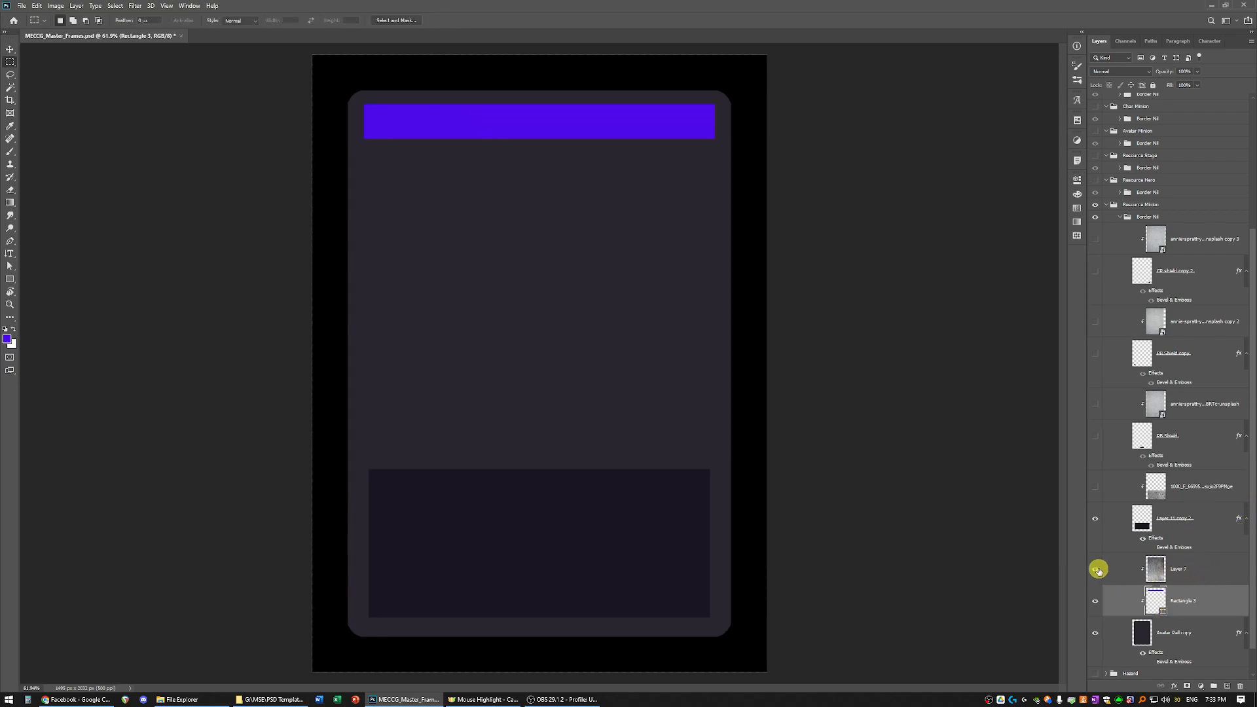
Compare the card with and without the scratched texture layer above the violet bar, leaving the layer visible
{"action": "left_click", "coordinate": [1097, 570]}
{"action": "left_click", "coordinate": [1098, 569]}
{"action": "left_click", "coordinate": [1098, 569]}
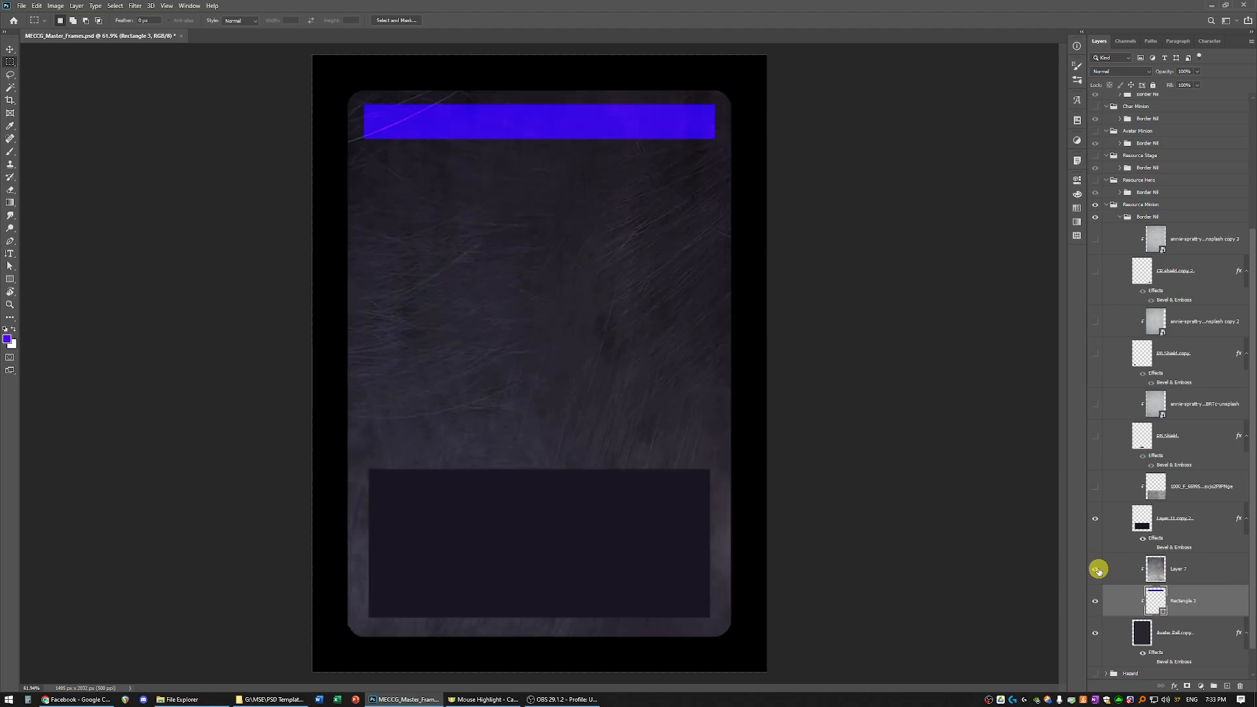
{"action": "left_click", "coordinate": [1098, 570]}
{"action": "left_click", "coordinate": [1097, 570]}
Switch to Chrome and search Google Images for "scratch metal texture" in a new tab
{"action": "left_click", "coordinate": [76, 699]}
{"action": "key", "text": "ctrl+t"}
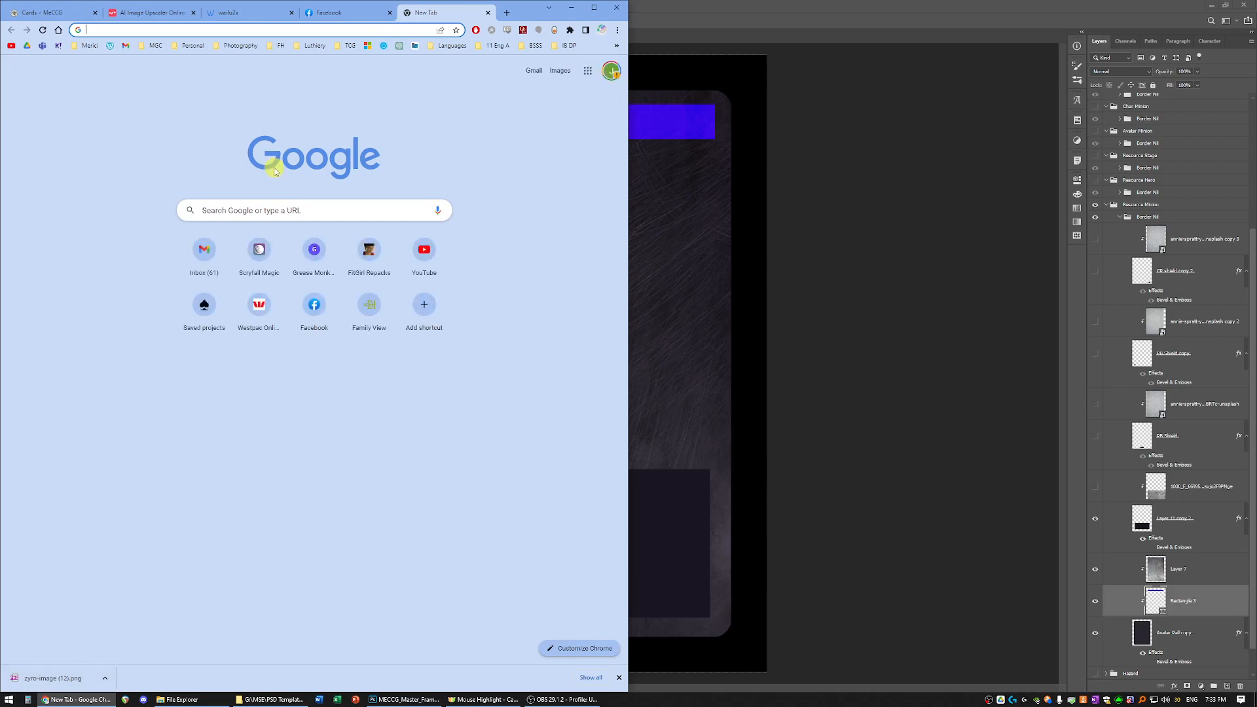
{"action": "type", "text": "scratch metal texture"}
{"action": "key", "text": "Return"}
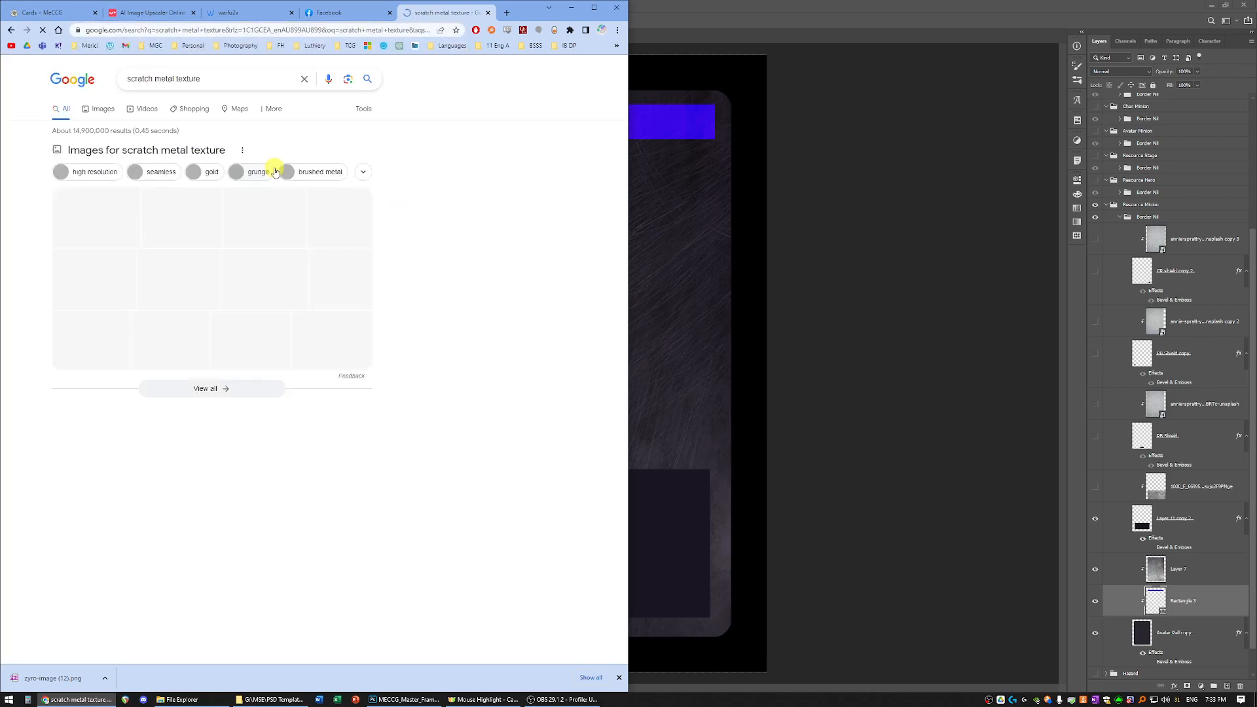
{"action": "left_click", "coordinate": [106, 110]}
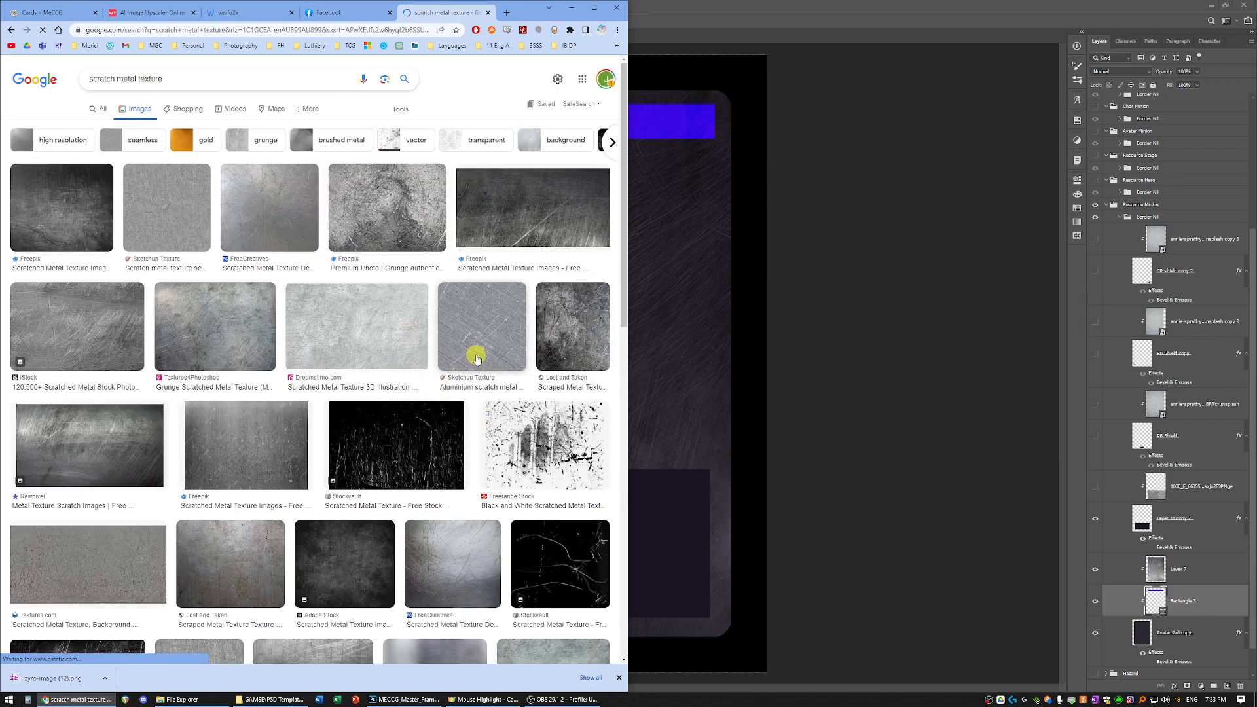
Examine the aluminium and grunge scratched metal results, including one source page, to compare candidate textures
{"action": "left_click", "coordinate": [477, 360]}
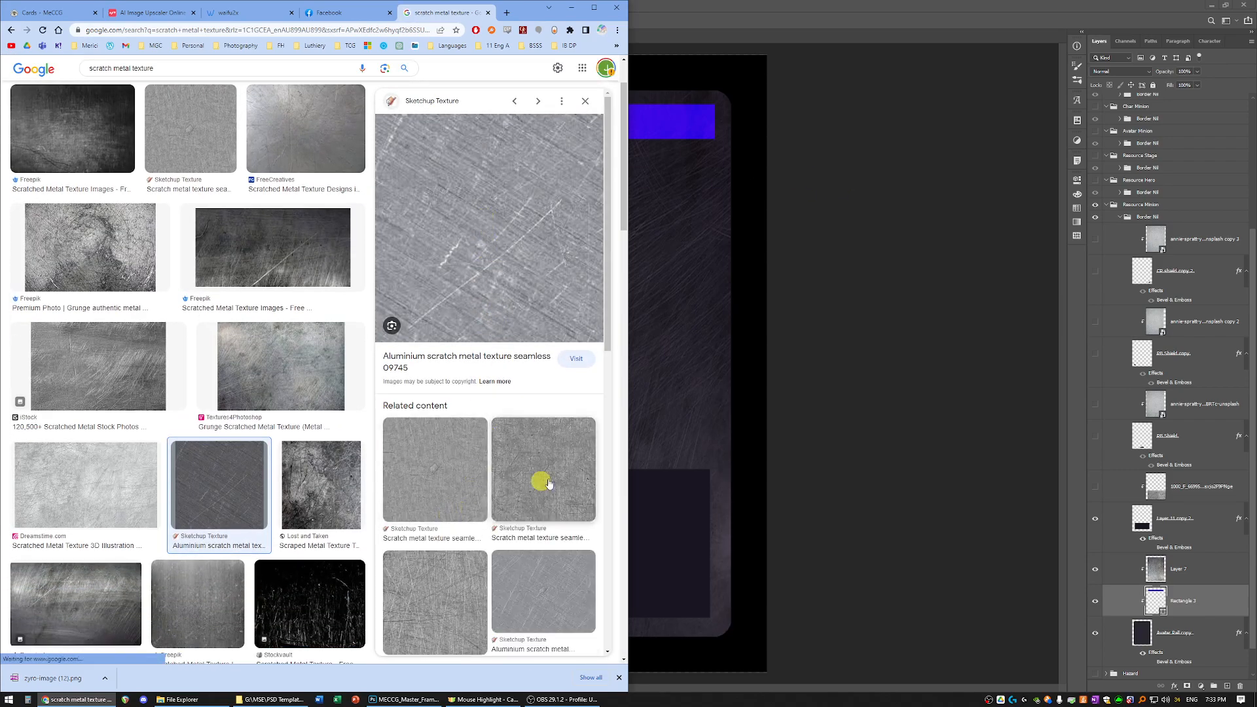
{"action": "left_click", "coordinate": [265, 283]}
{"action": "left_click", "coordinate": [486, 202]}
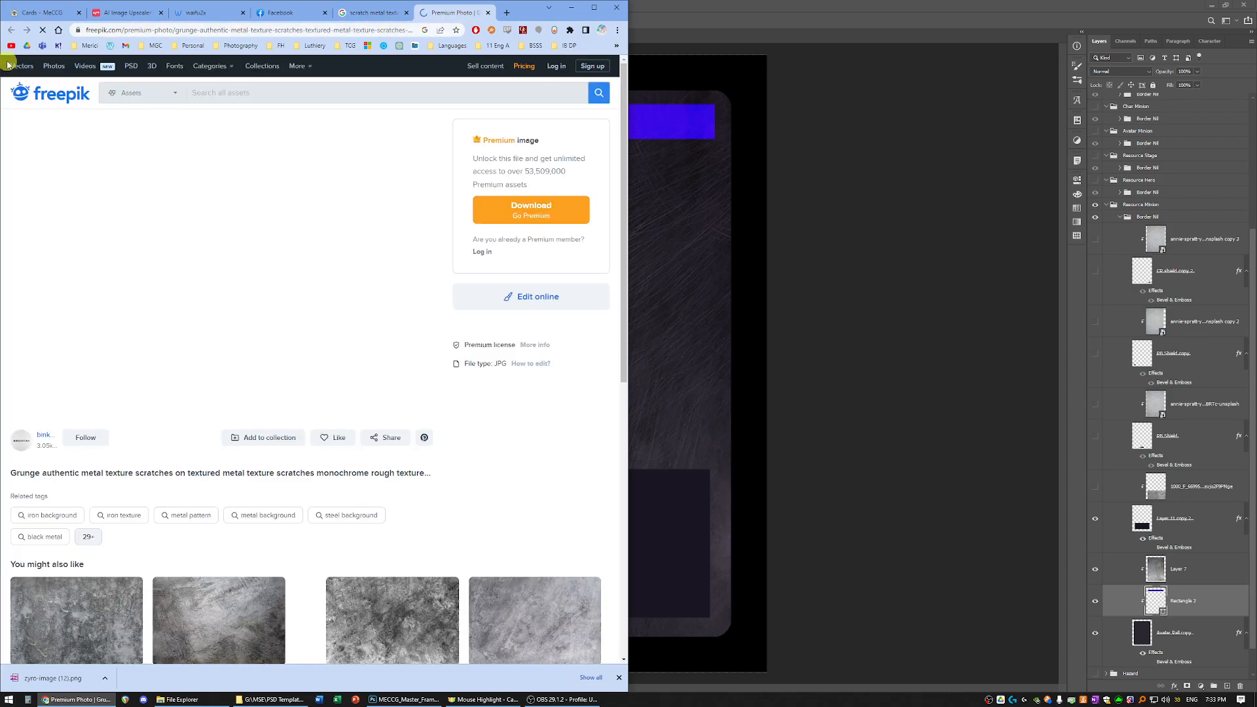
{"action": "middle_click", "coordinate": [450, 10]}
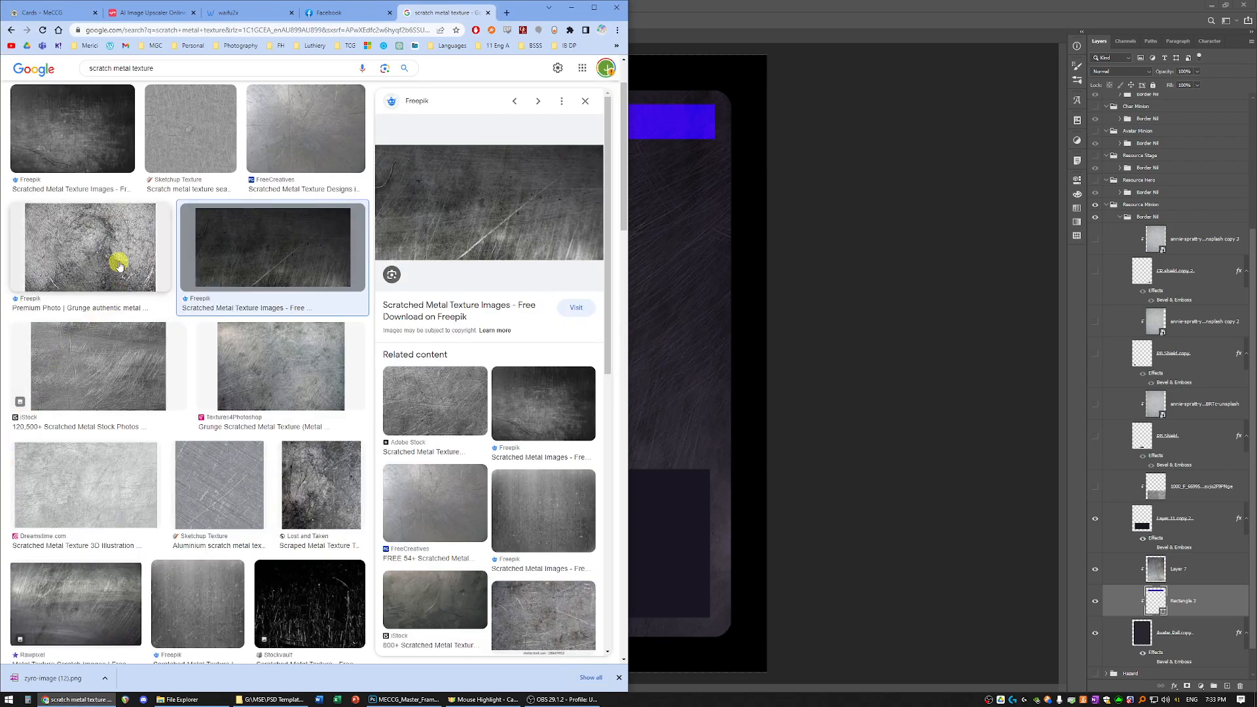
{"action": "left_click", "coordinate": [121, 266]}
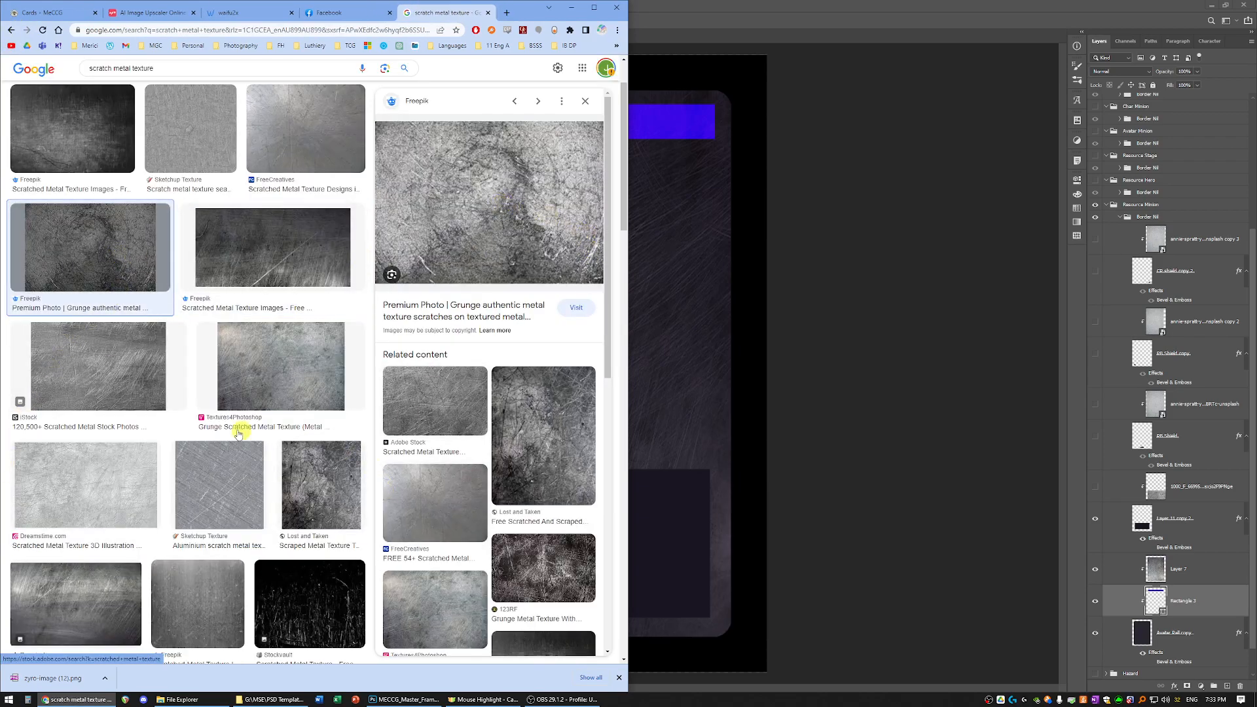
Open the Grunge Scratched Metal Texture image from Textures4Photoshop in its own tab and copy the image
{"action": "left_click", "coordinate": [247, 366]}
{"action": "right_click", "coordinate": [464, 186]}
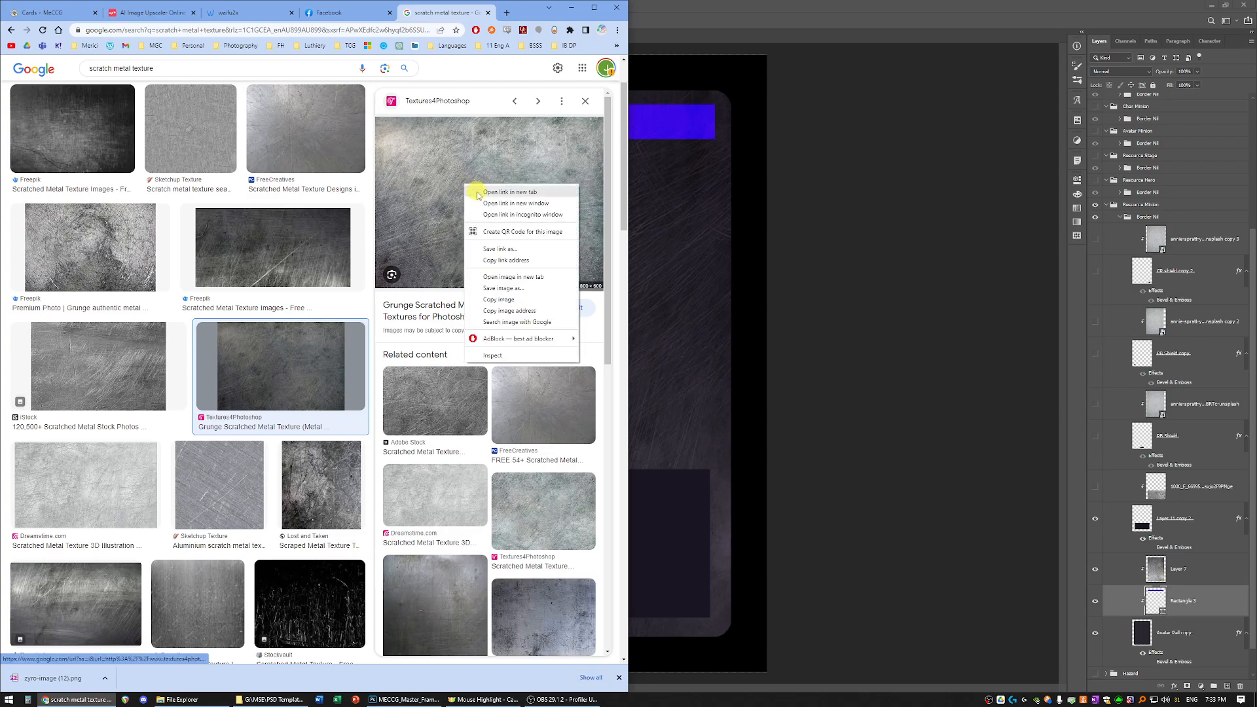
{"action": "left_click", "coordinate": [501, 277]}
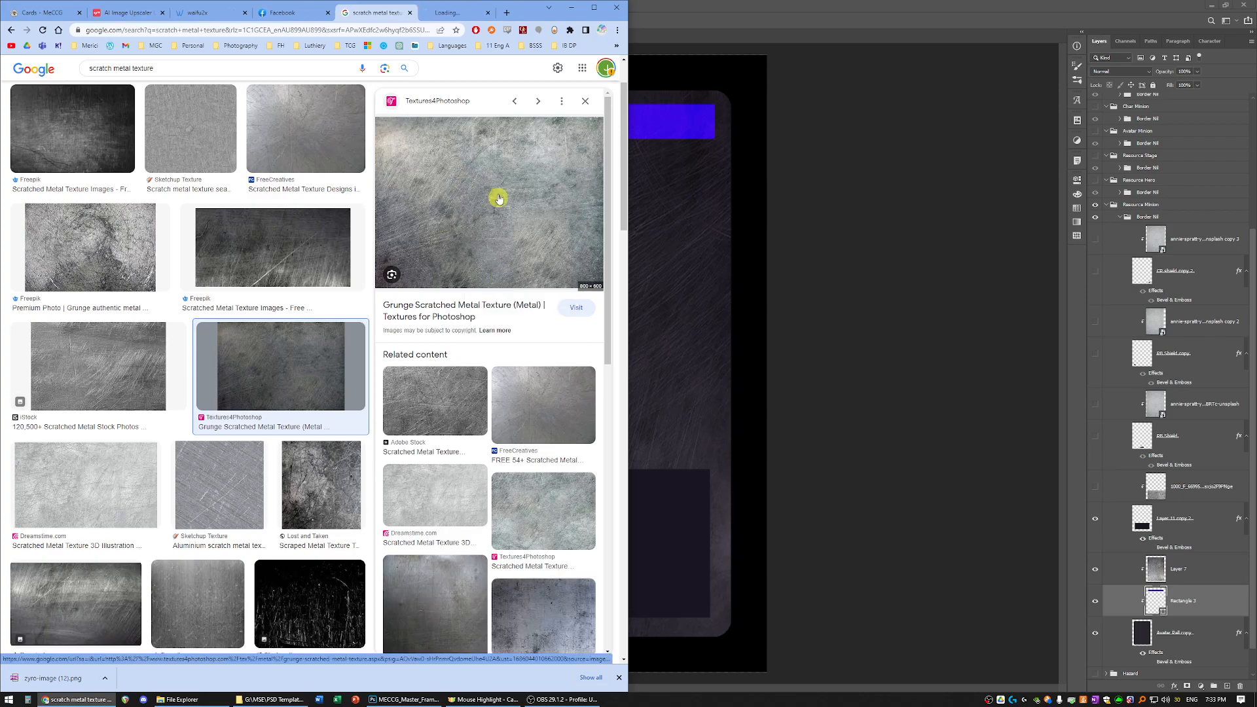
{"action": "left_click", "coordinate": [451, 12]}
{"action": "right_click", "coordinate": [362, 375]}
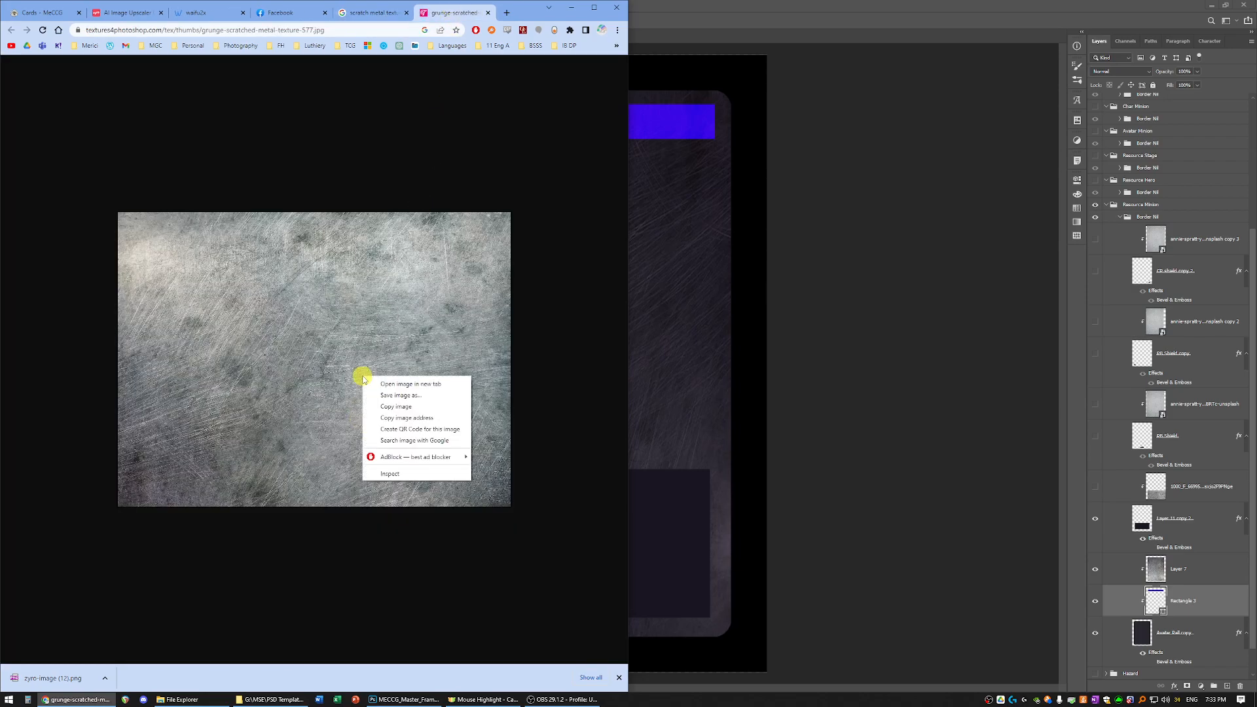
{"action": "left_click", "coordinate": [397, 408]}
Paste the metal texture into the Photoshop card document, move it over the violet bar and stretch it to cover the bar's full width
{"action": "left_click", "coordinate": [869, 339]}
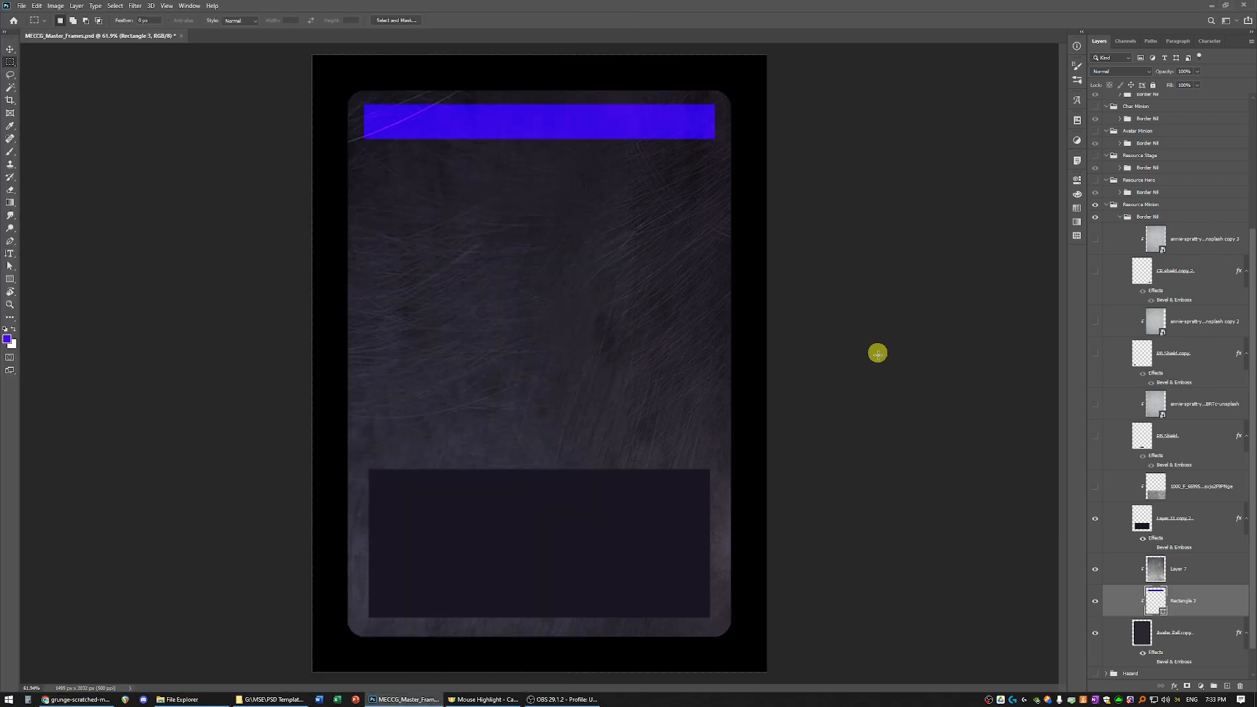
{"action": "key", "text": "ctrl+v"}
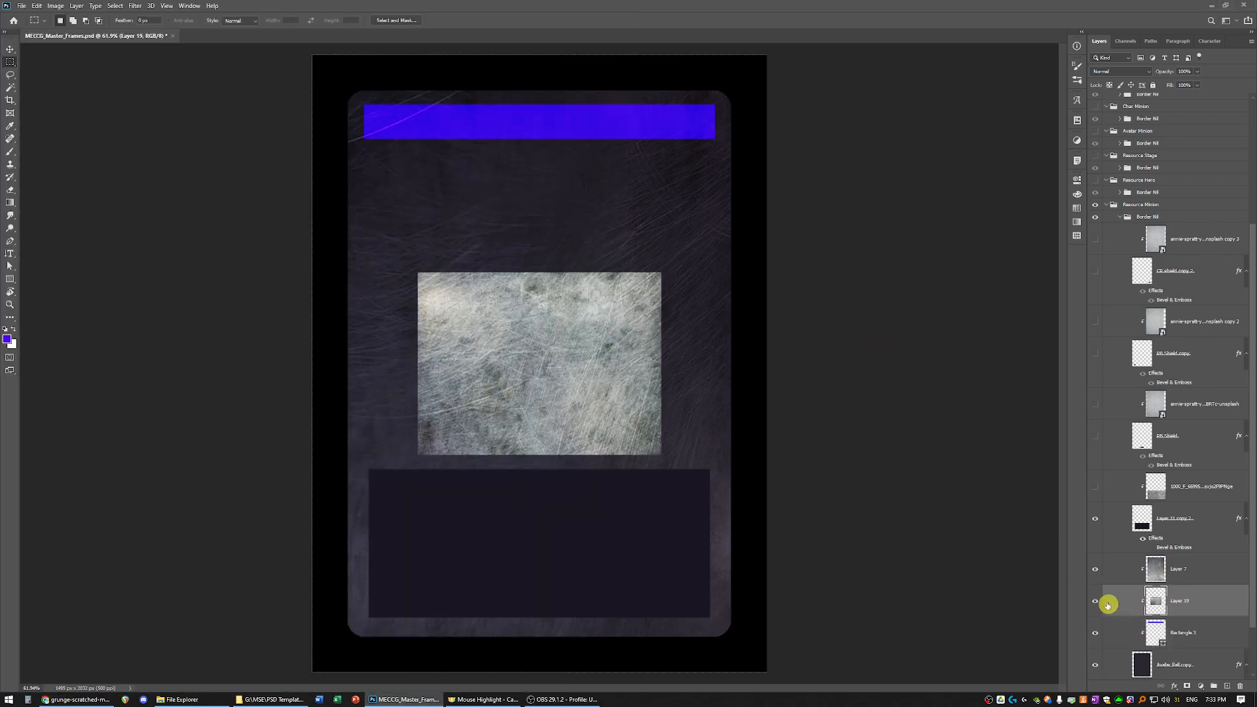
{"action": "key", "text": "v"}
{"action": "left_click_drag", "start_coordinate": [591, 354], "coordinate": [514, 159]}
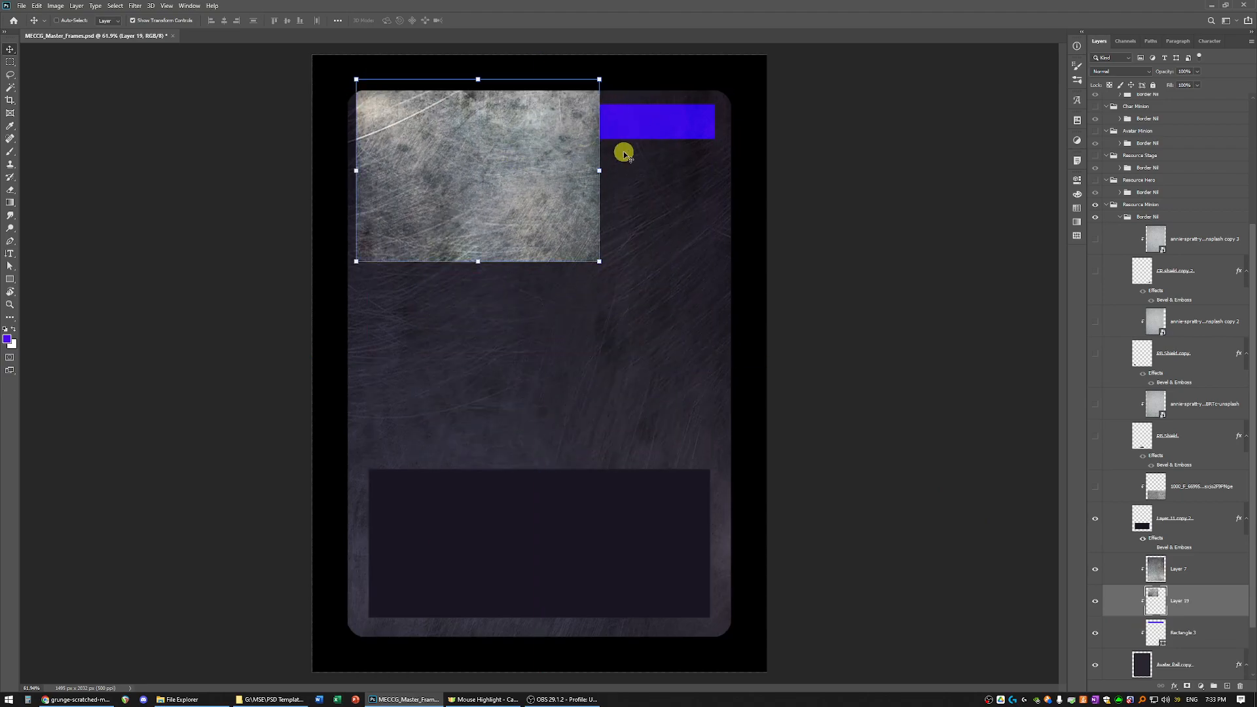
{"action": "left_click_drag", "start_coordinate": [600, 171], "coordinate": [726, 170]}
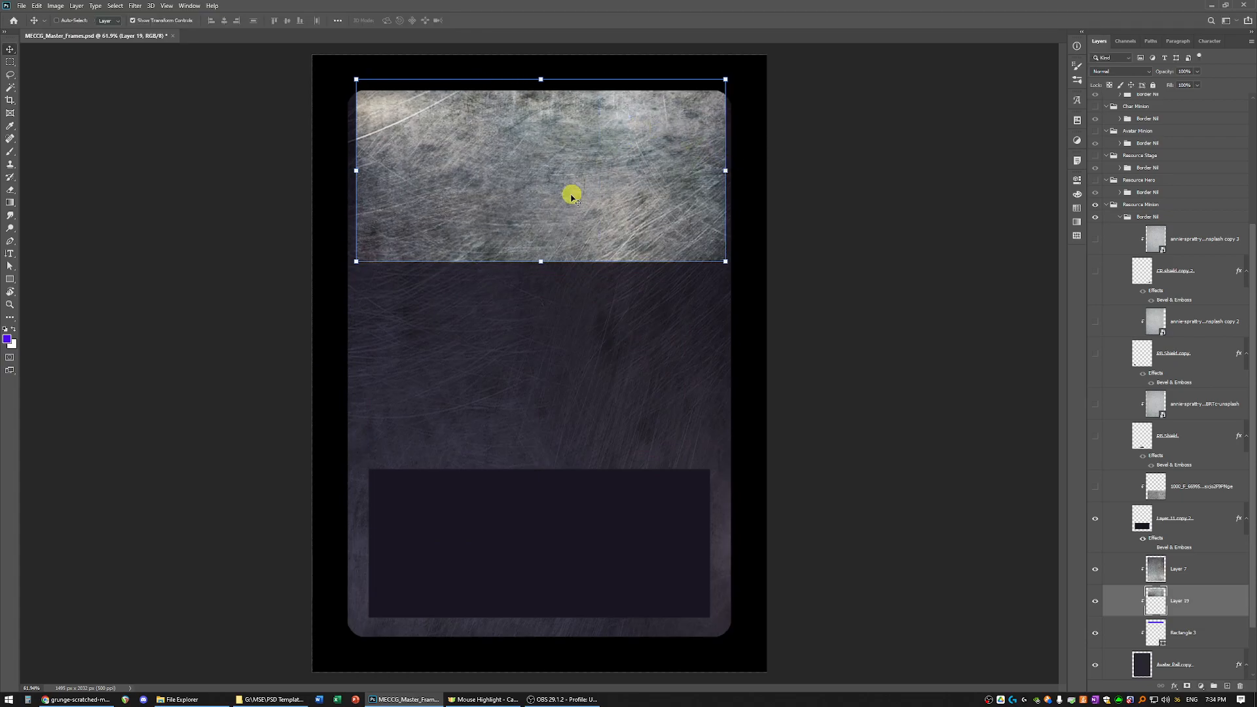
Hide the full-card scratched texture layer, release the bar from its clipping mask and clip the pasted metal texture to the bar
{"action": "left_click", "coordinate": [1095, 569]}
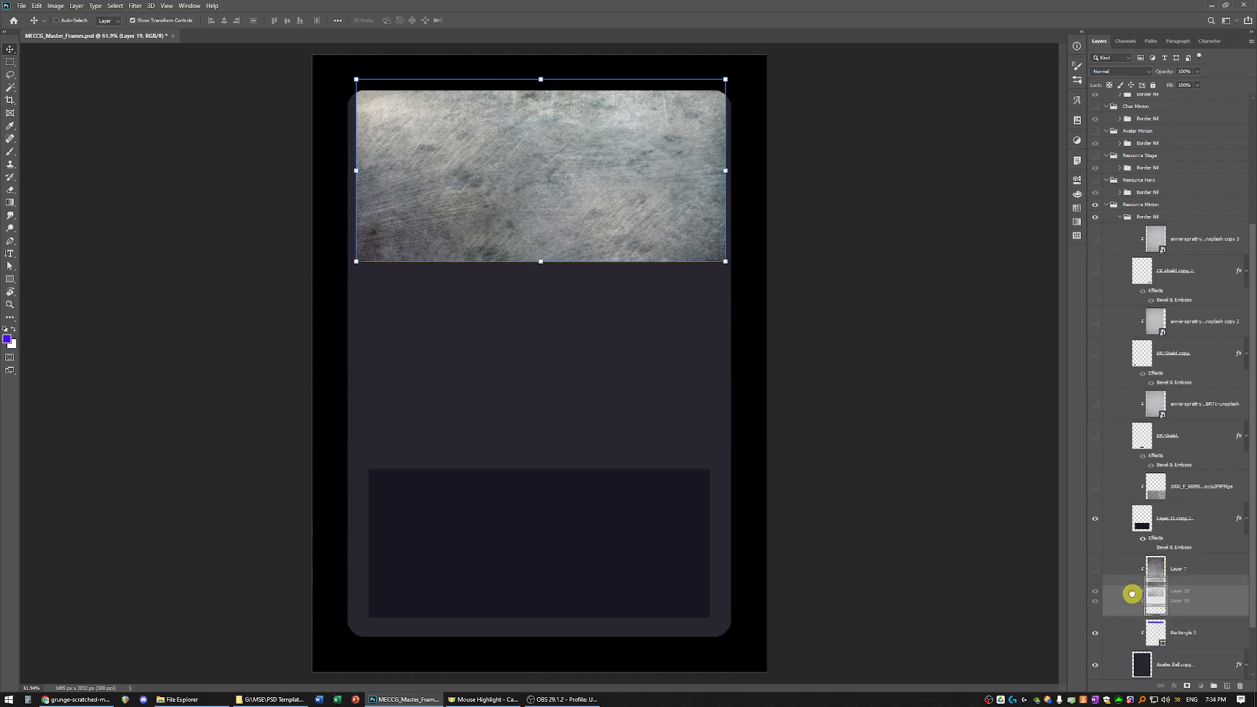
{"action": "left_click", "coordinate": [1127, 633]}
{"action": "right_click", "coordinate": [1126, 633]}
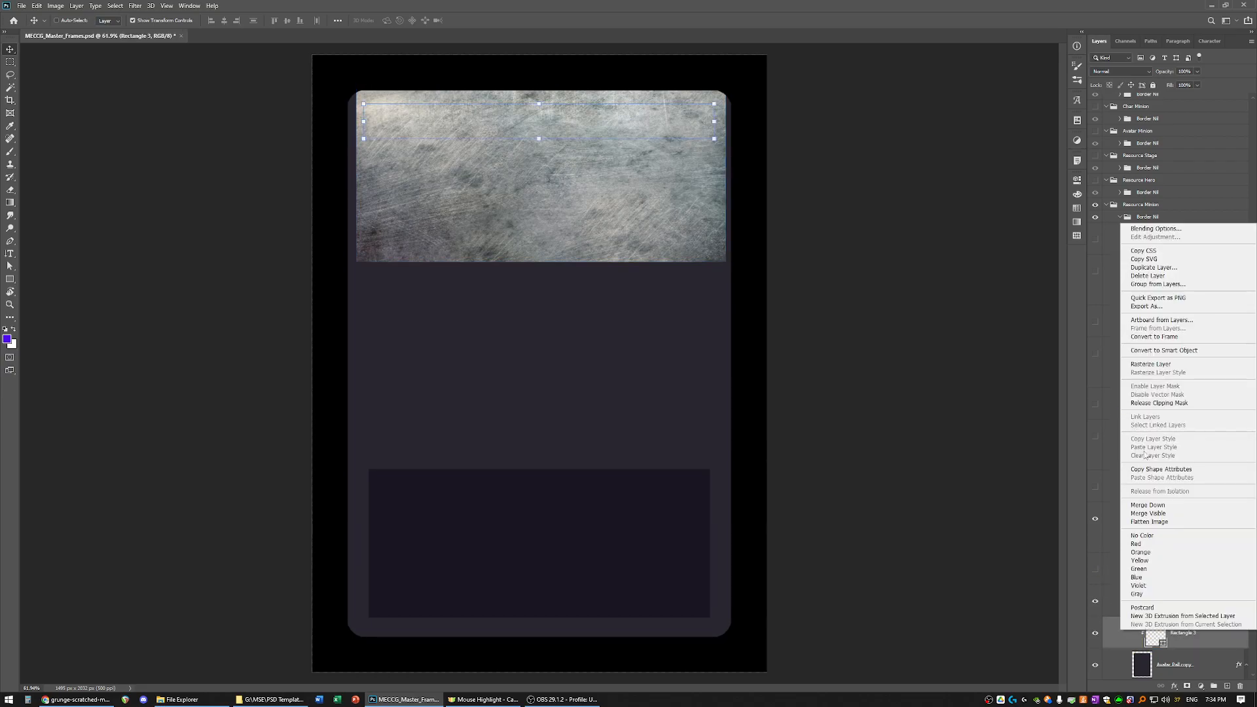
{"action": "left_click", "coordinate": [1165, 402]}
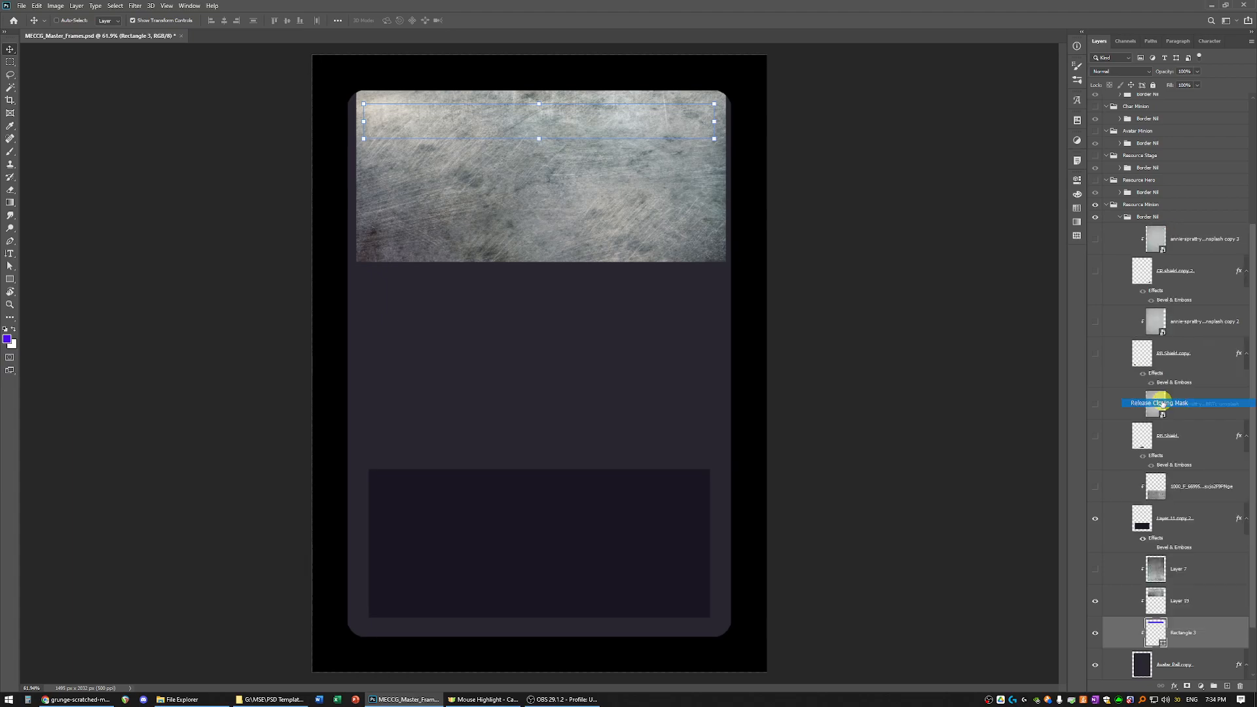
{"action": "right_click", "coordinate": [1116, 608]}
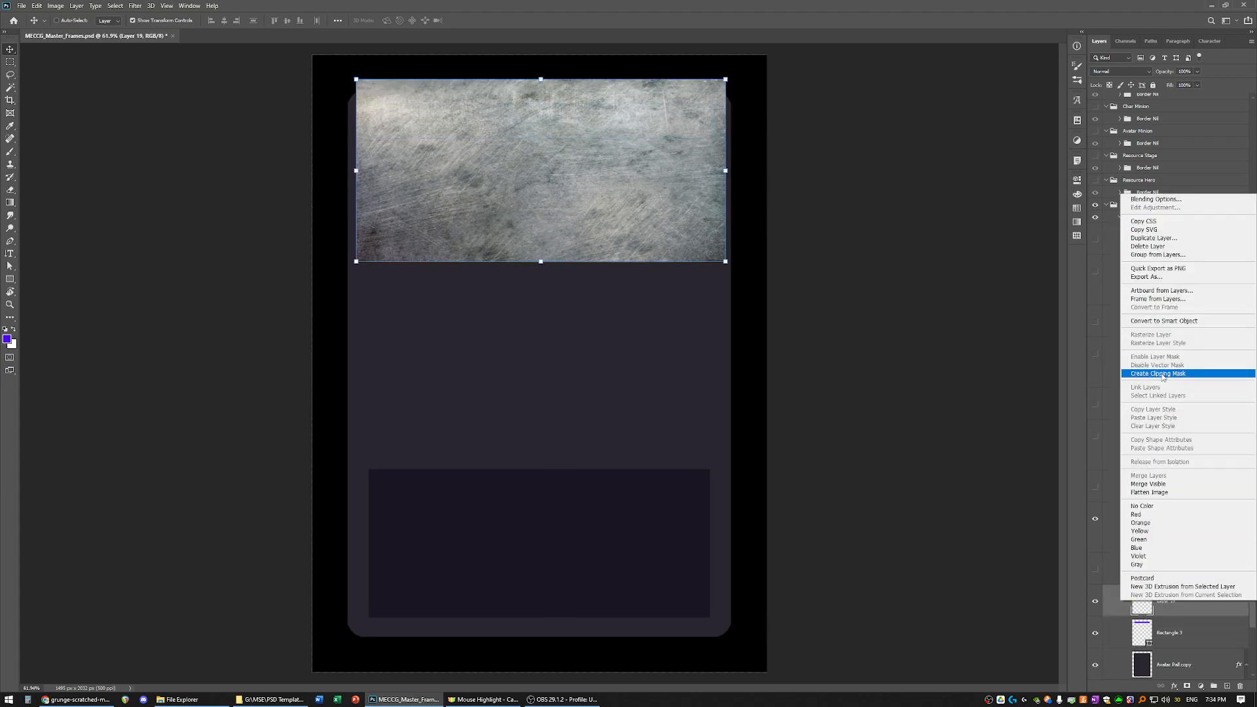
{"action": "left_click", "coordinate": [1158, 374]}
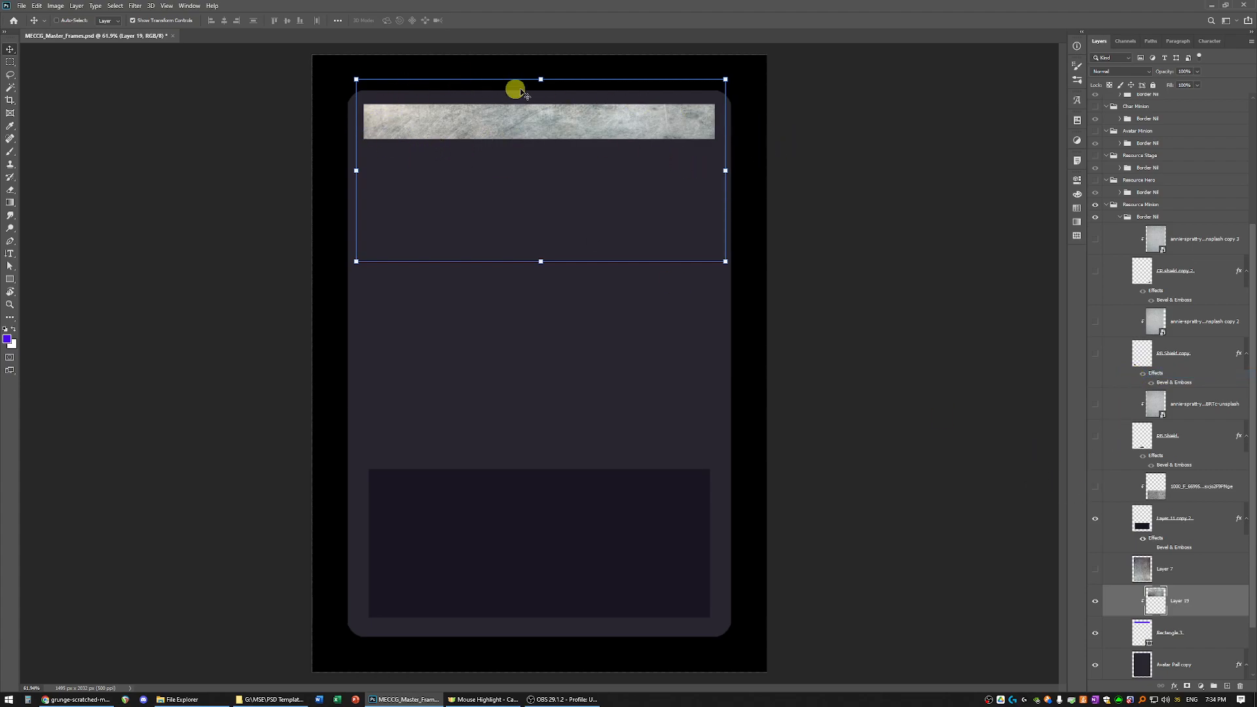
Set the blend mode of the metal texture clipped to the bar to Overlay
{"action": "left_click", "coordinate": [1213, 633]}
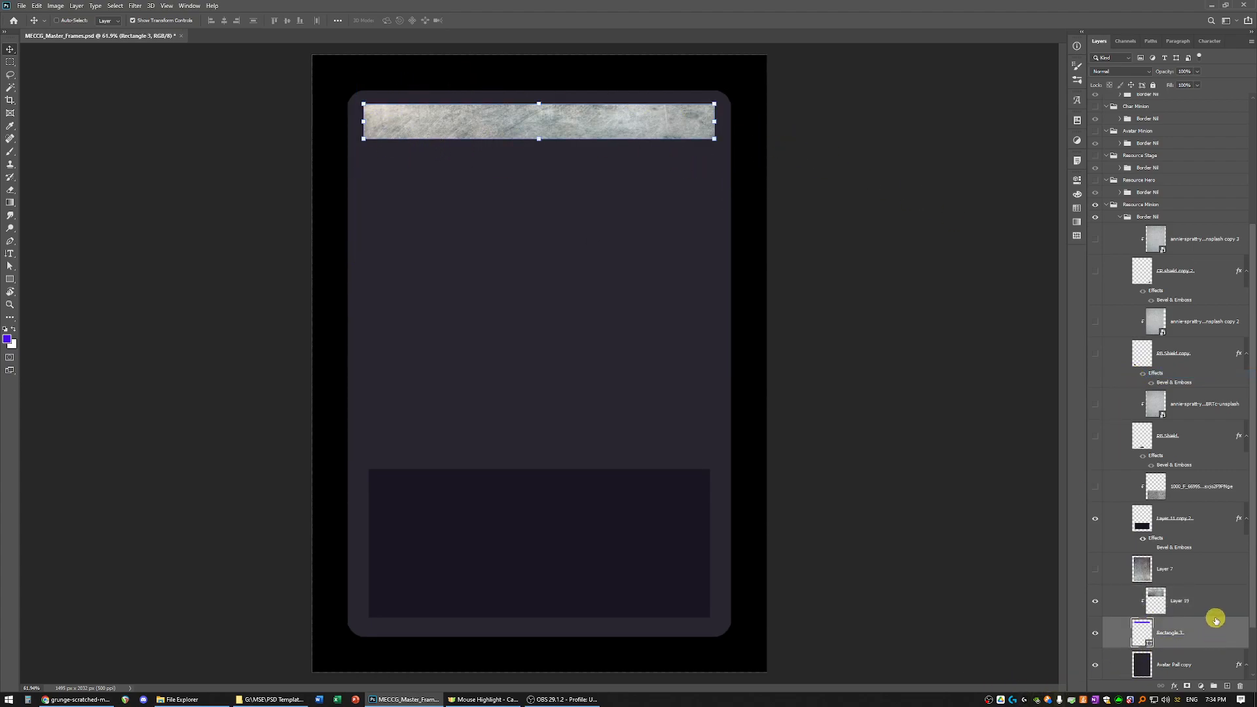
{"action": "left_click", "coordinate": [1123, 605]}
{"action": "double_click", "coordinate": [1125, 604]}
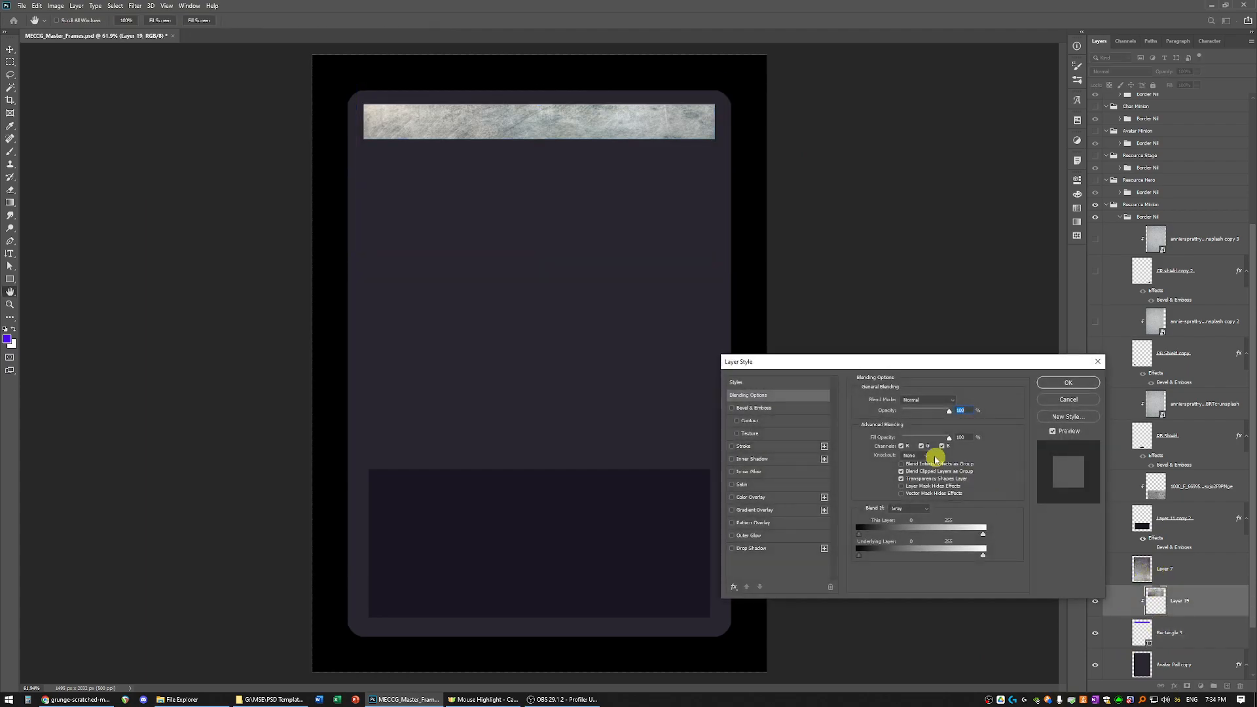
{"action": "left_click", "coordinate": [923, 400]}
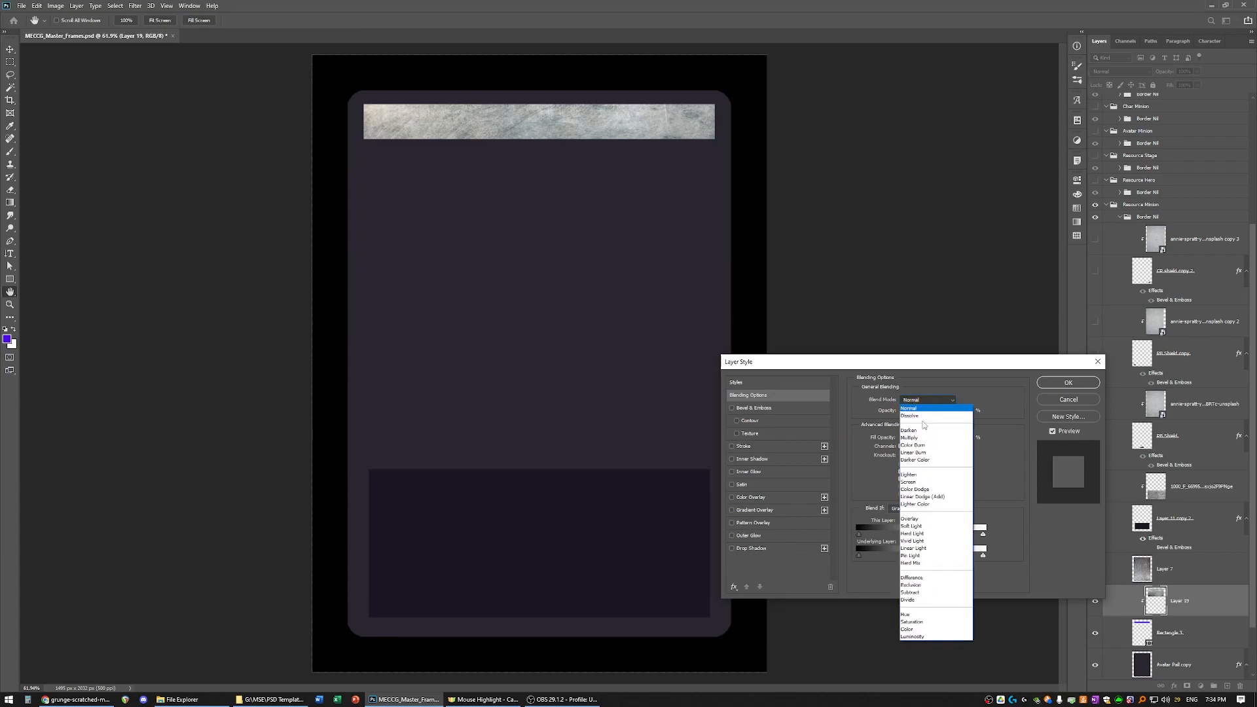
{"action": "left_click", "coordinate": [910, 519]}
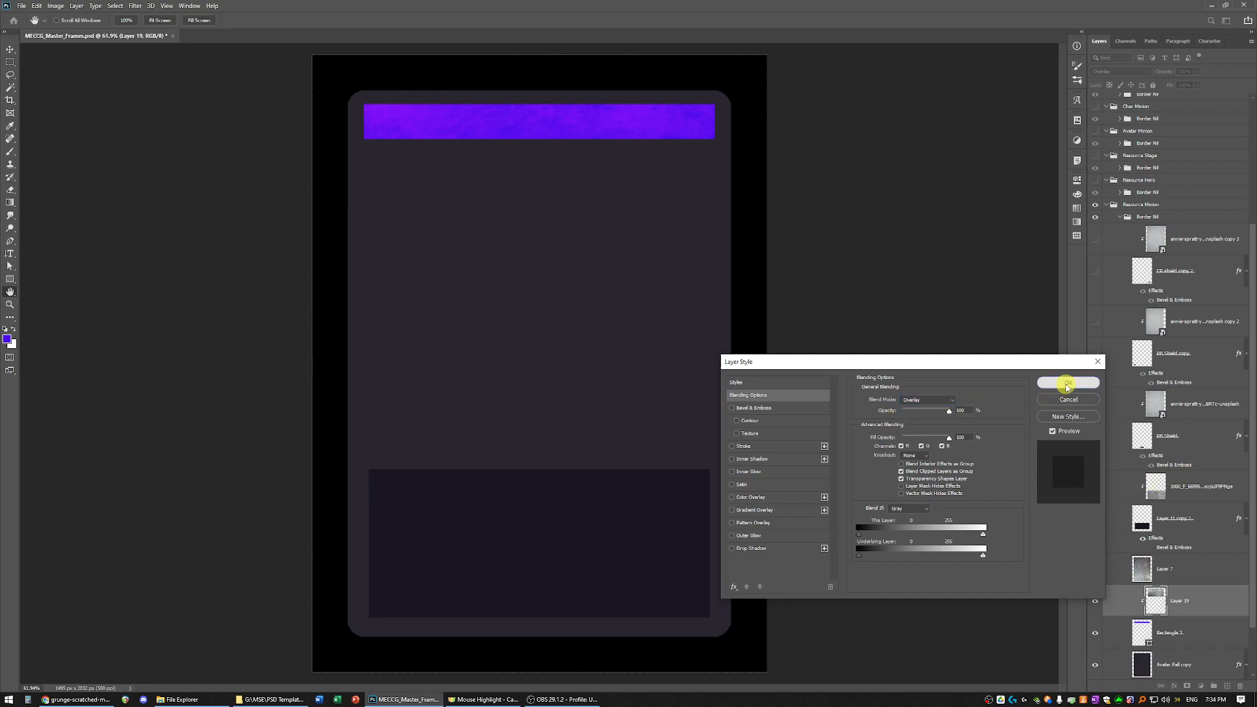
{"action": "left_click", "coordinate": [1067, 382]}
Rasterize the violet bar's shape layer and select the bar's area with the Magic Wand
{"action": "left_click", "coordinate": [1185, 633]}
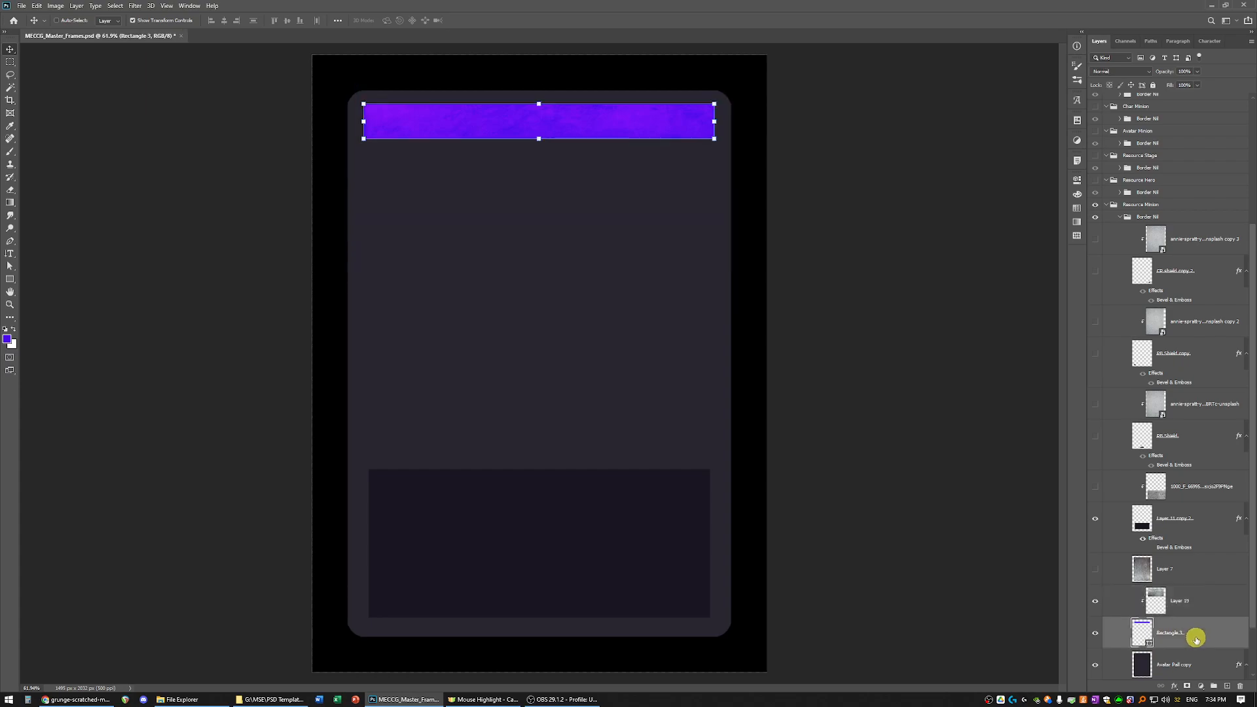
{"action": "key", "text": "w"}
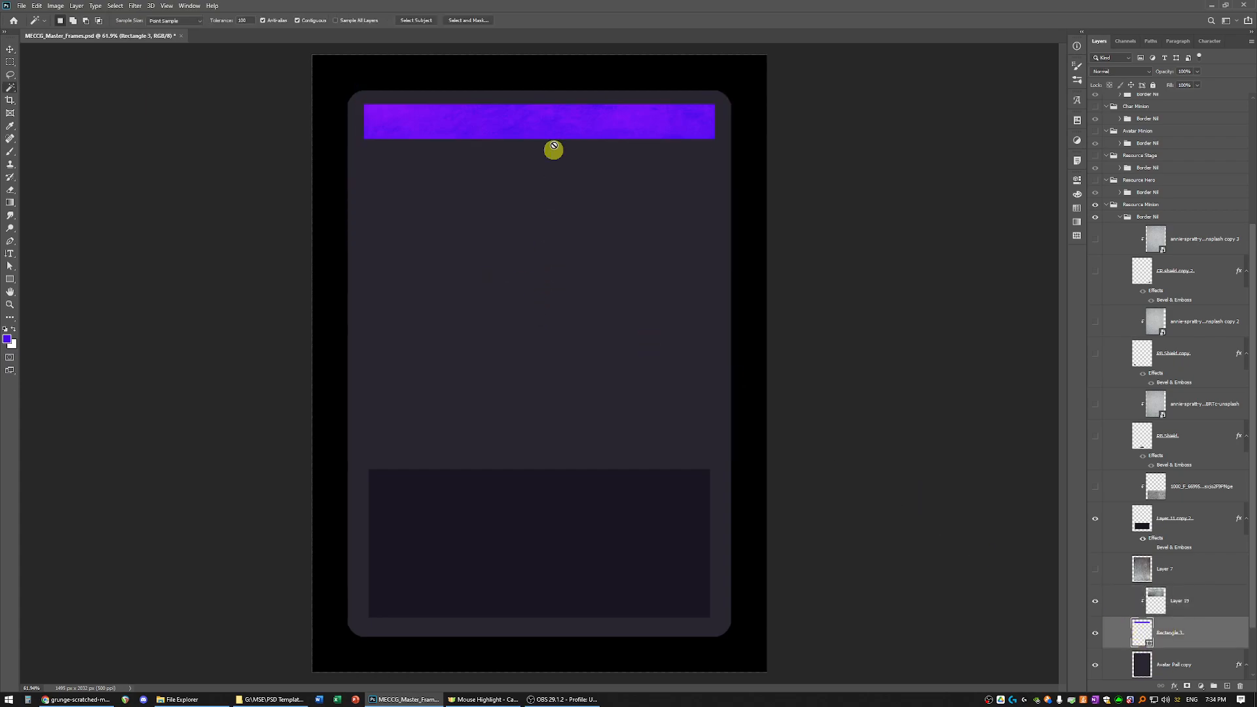
{"action": "right_click", "coordinate": [1191, 632]}
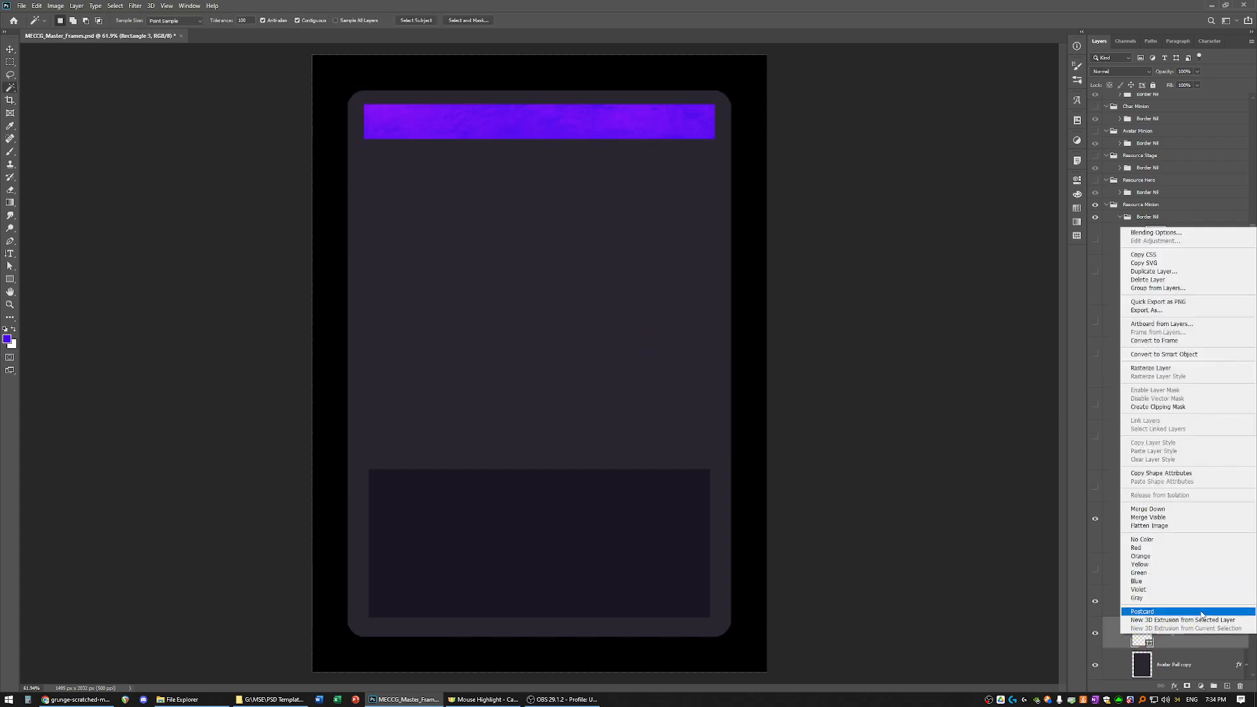
{"action": "left_click", "coordinate": [1150, 369]}
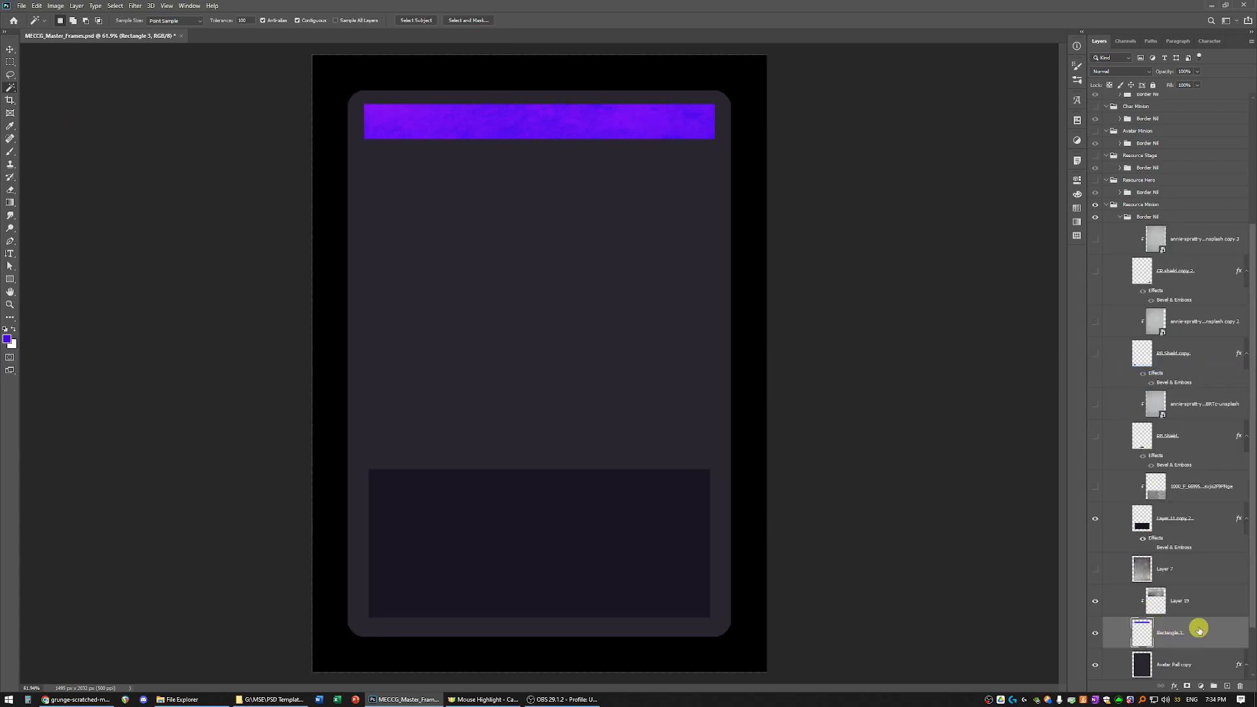
{"action": "left_click", "coordinate": [493, 127]}
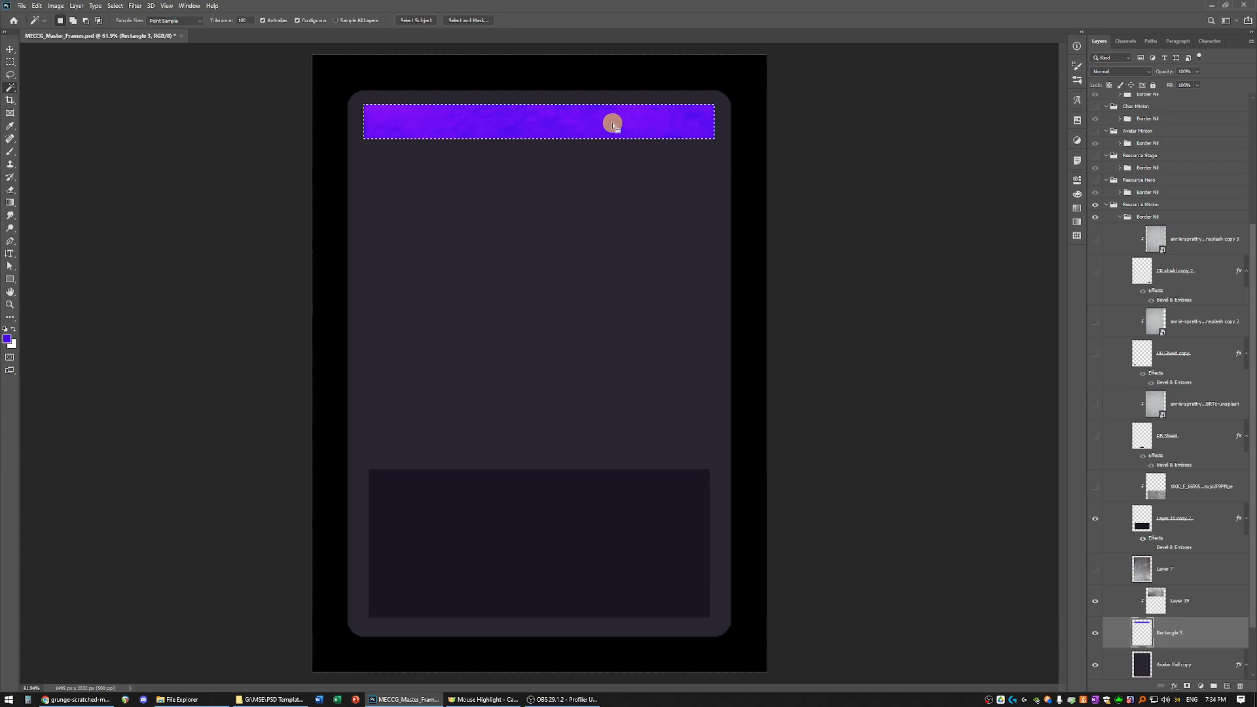
Pick a very dark green, paint over the selected bar with the Brush and clear the selection
{"action": "key", "text": "b"}
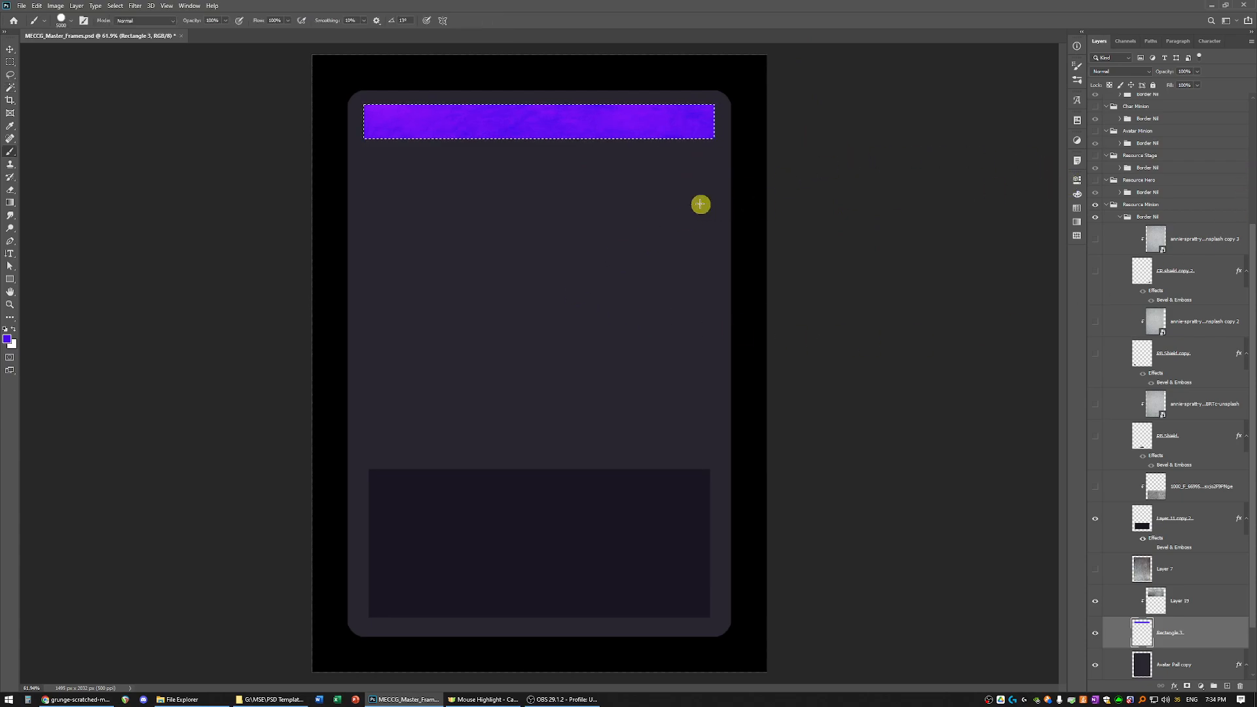
{"action": "left_click", "coordinate": [1077, 181]}
{"action": "left_click", "coordinate": [1079, 192]}
{"action": "mouse_move", "coordinate": [1054, 195]}
{"action": "left_mouse_down"}
{"action": "mouse_move", "coordinate": [1060, 310]}
{"action": "mouse_move", "coordinate": [1063, 287]}
{"action": "mouse_move", "coordinate": [1023, 328]}
{"action": "left_mouse_up"}
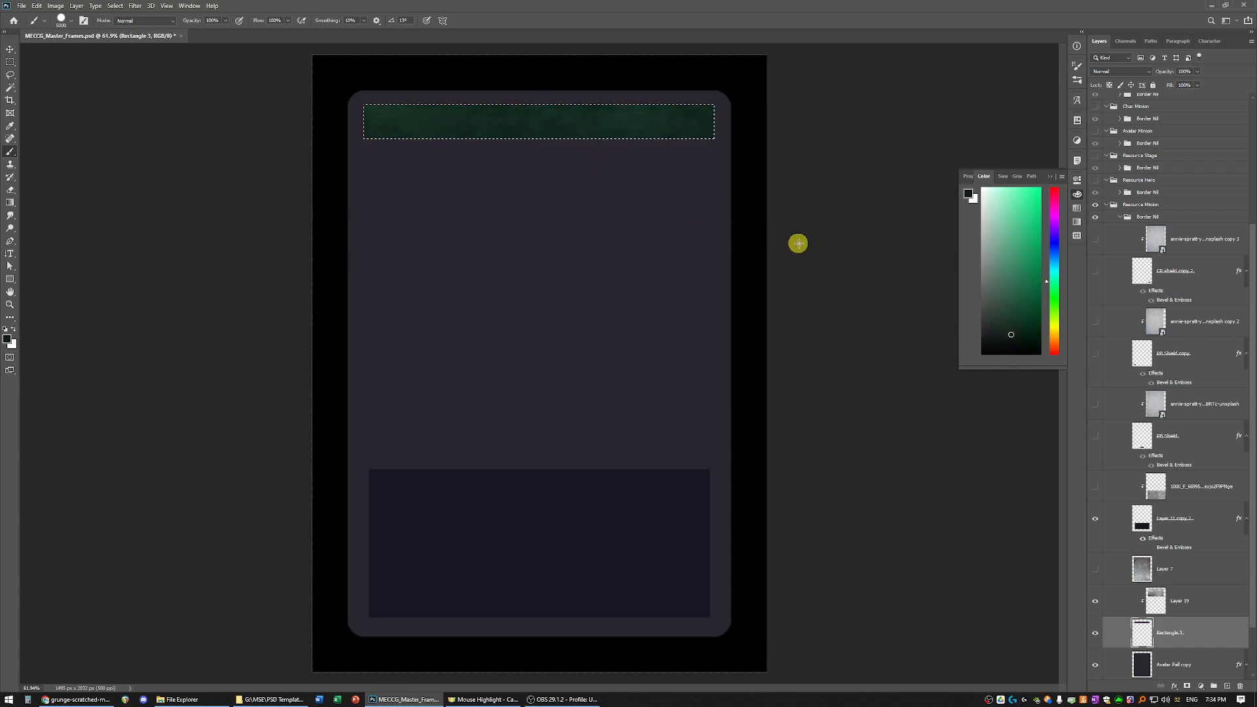
{"action": "double_click", "coordinate": [1051, 178]}
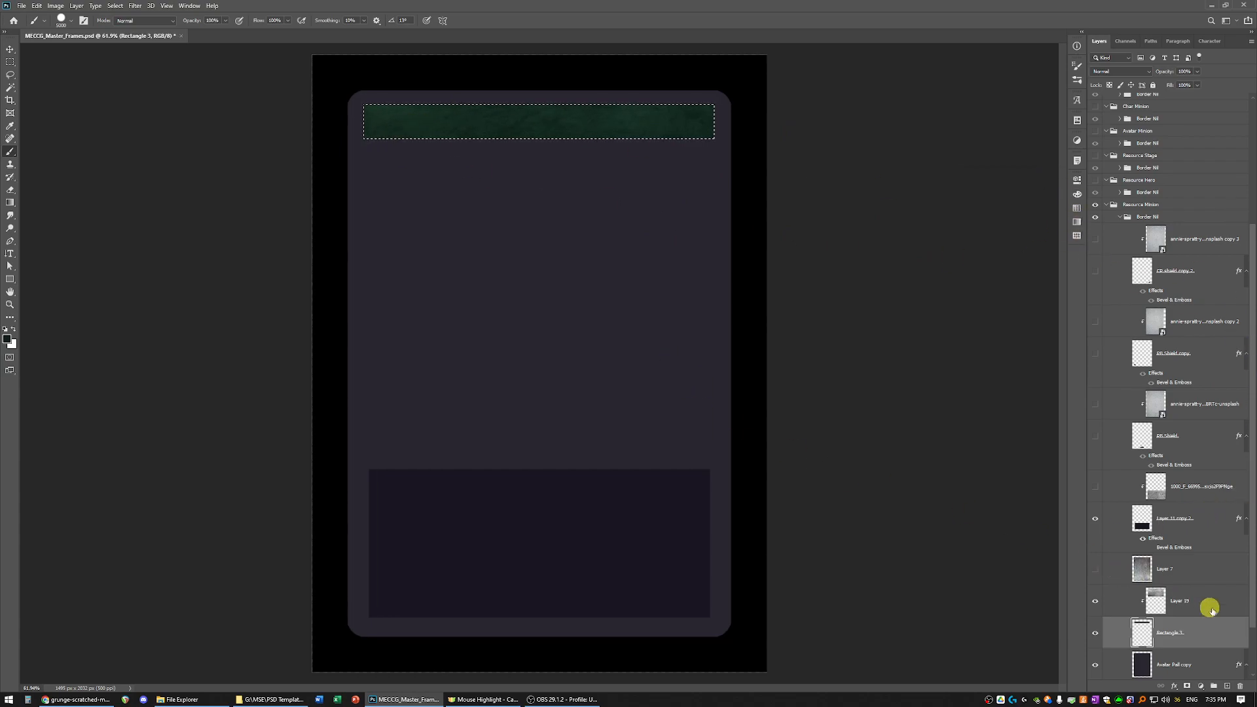
{"action": "key", "text": "m"}
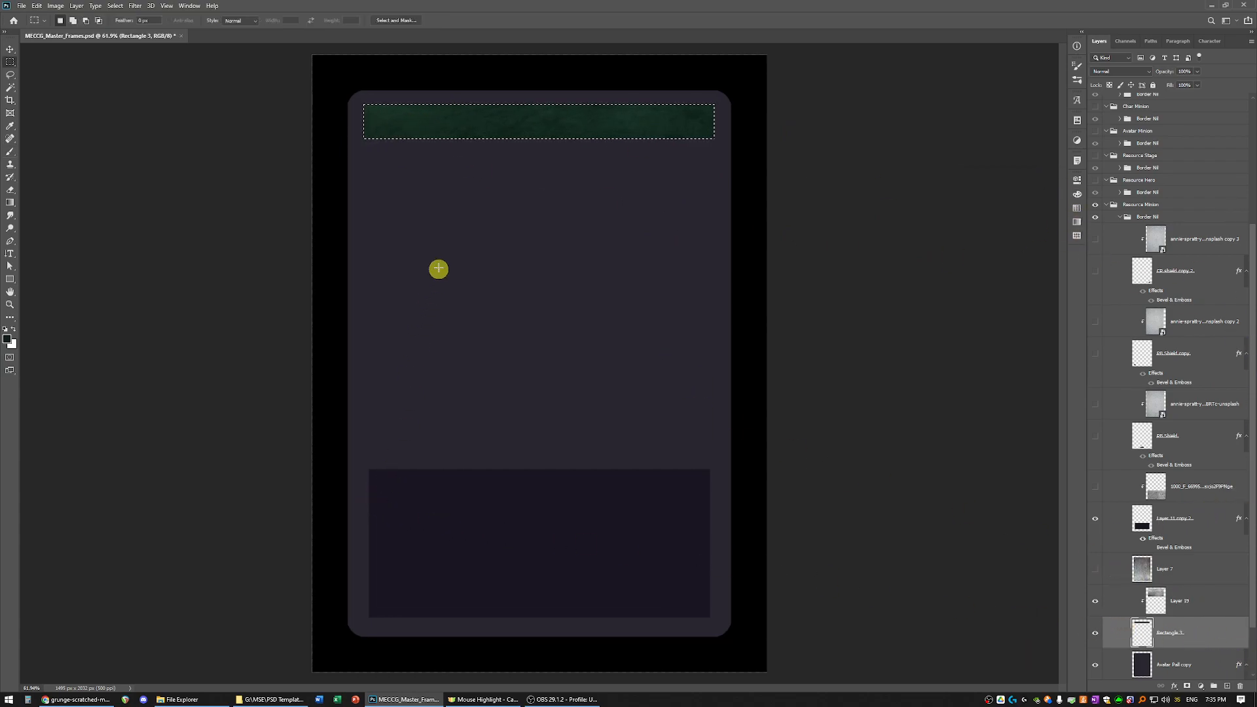
{"action": "right_click", "coordinate": [563, 174]}
{"action": "left_click", "coordinate": [582, 180]}
Add a Bevel & Emboss effect to the green bar with Inner Bevel style, a greater depth and a smaller size
{"action": "scroll", "coordinate": [520, 63], "scroll_direction": "up", "scroll_amount": 5}
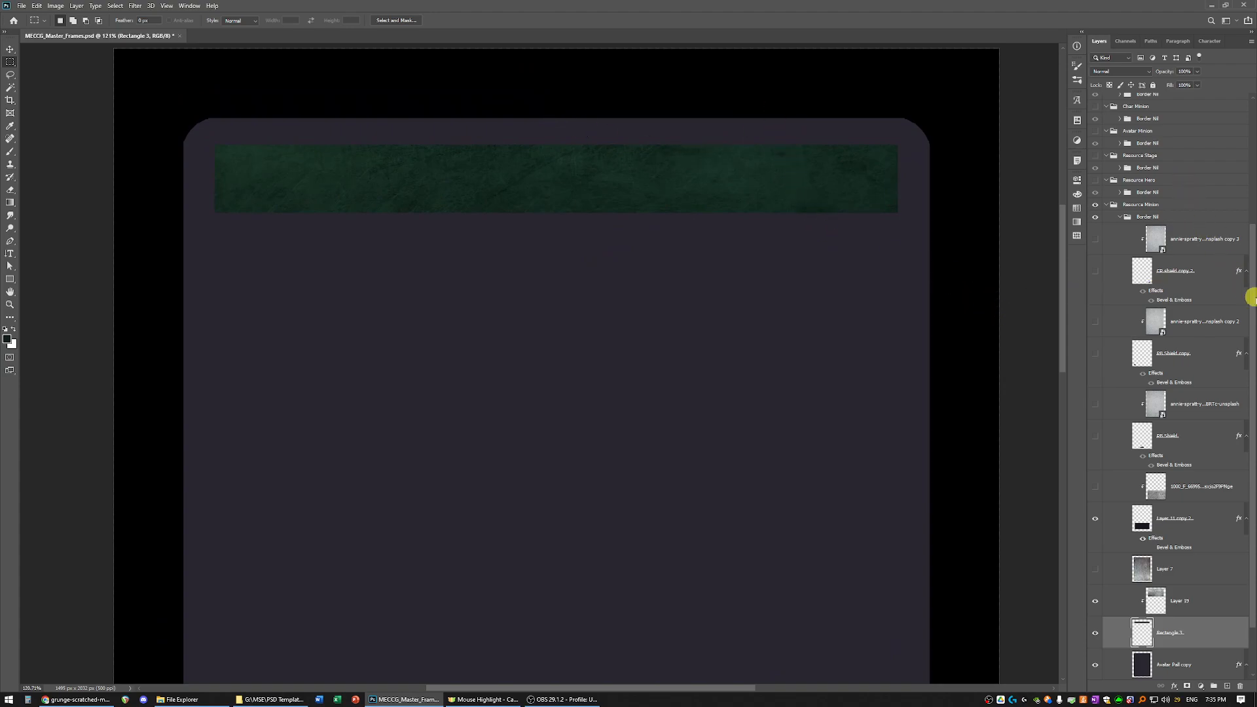
{"action": "left_click", "coordinate": [1174, 688]}
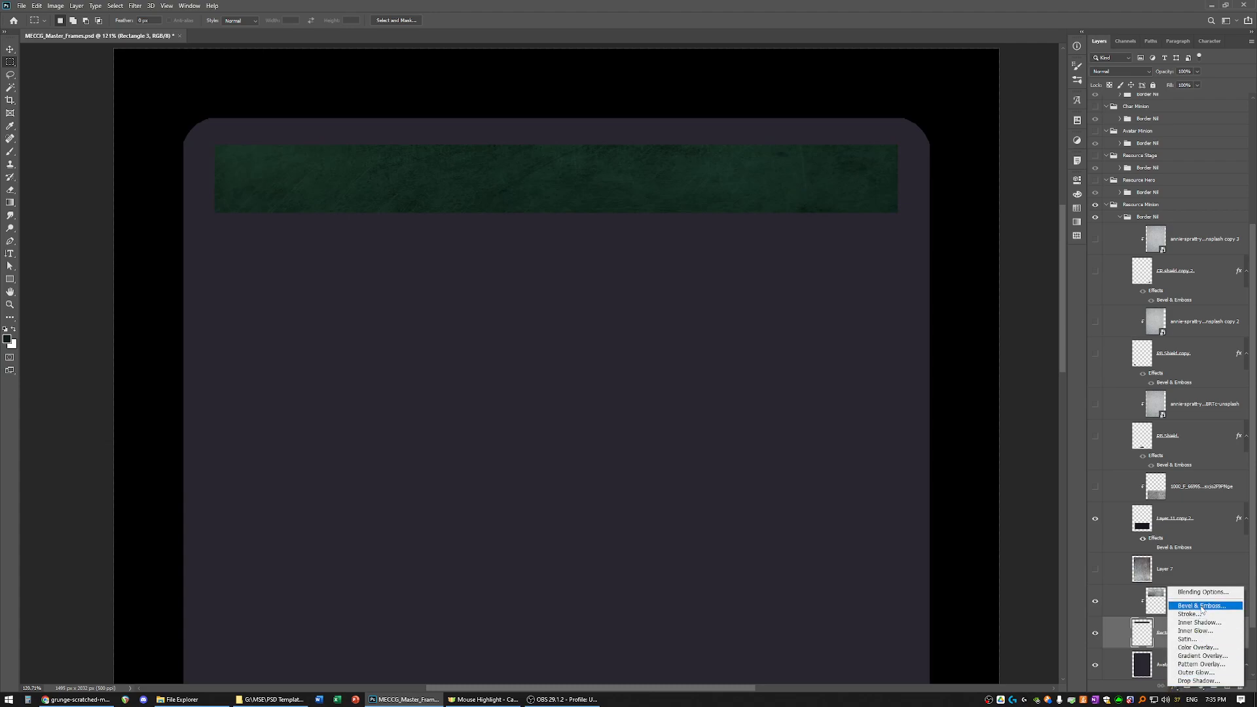
{"action": "left_click", "coordinate": [1201, 606]}
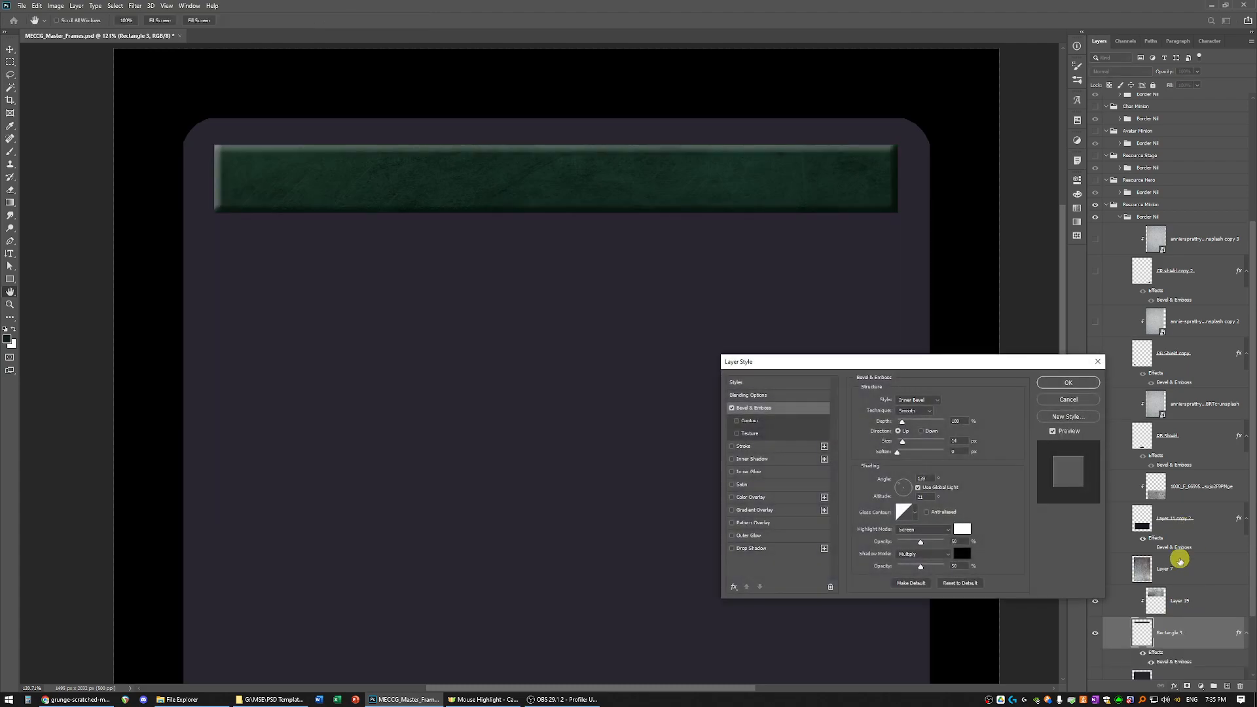
{"action": "left_click", "coordinate": [930, 400]}
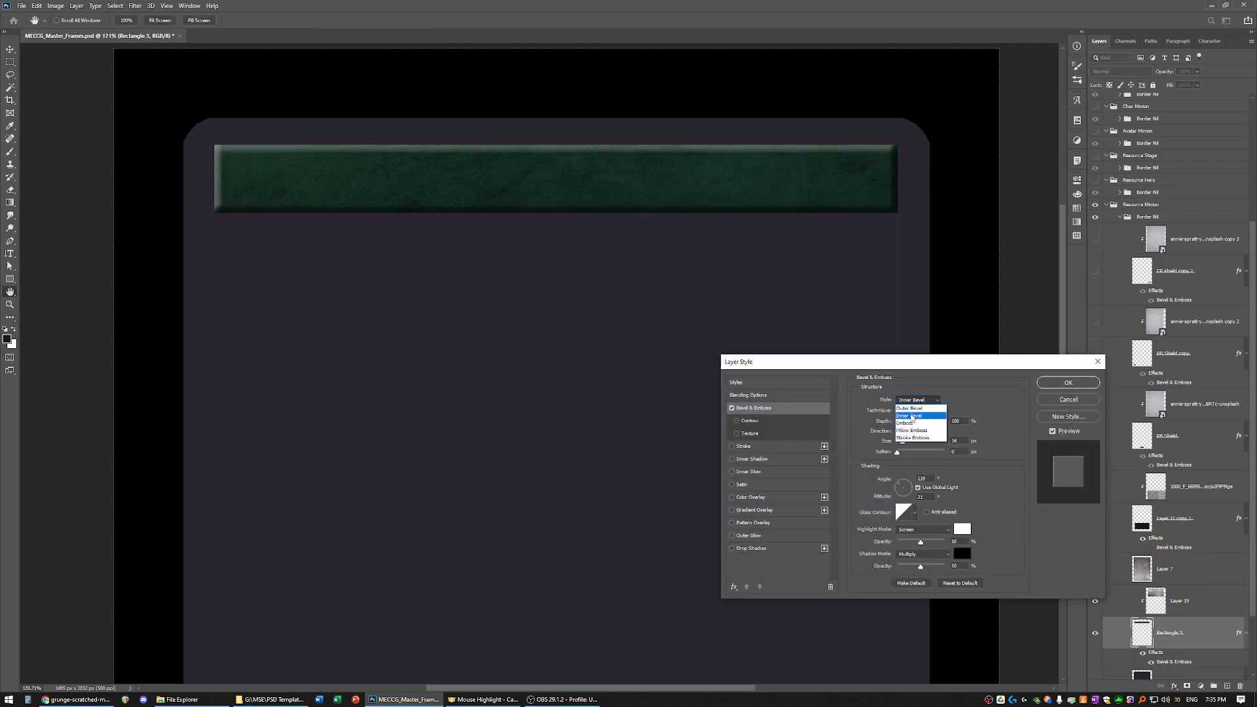
{"action": "left_click", "coordinate": [919, 415]}
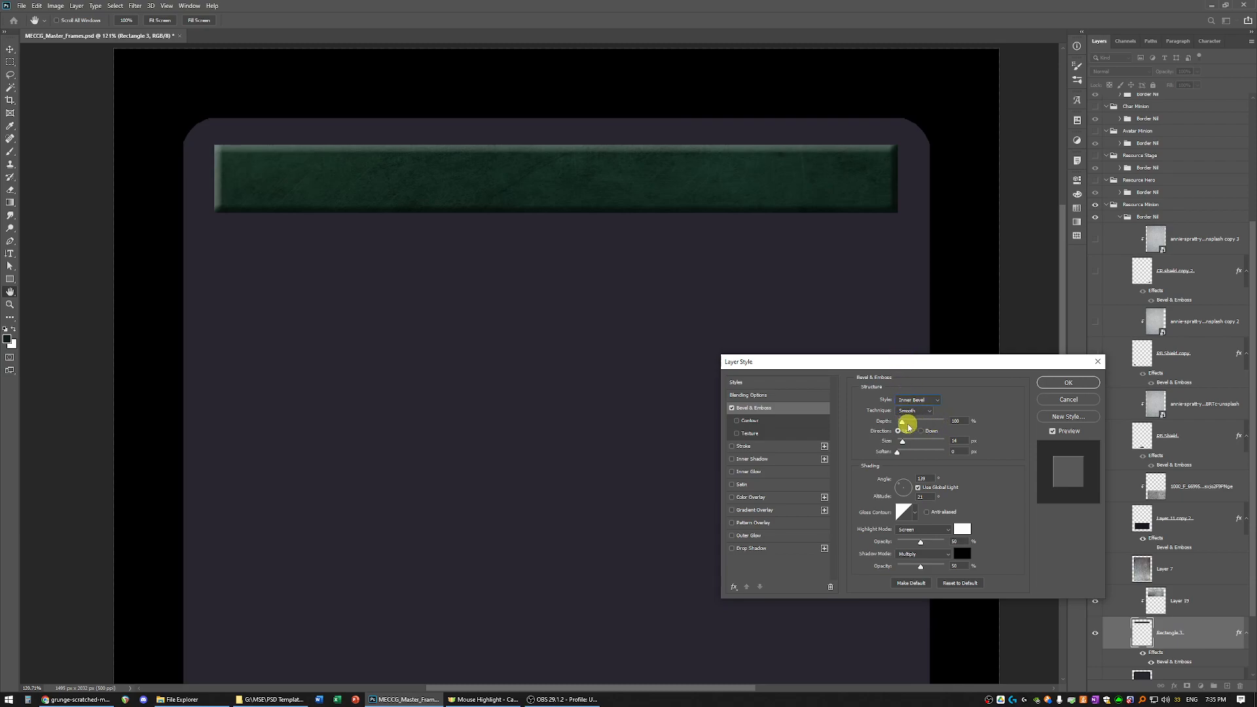
{"action": "left_click_drag", "start_coordinate": [916, 424], "coordinate": [908, 423]}
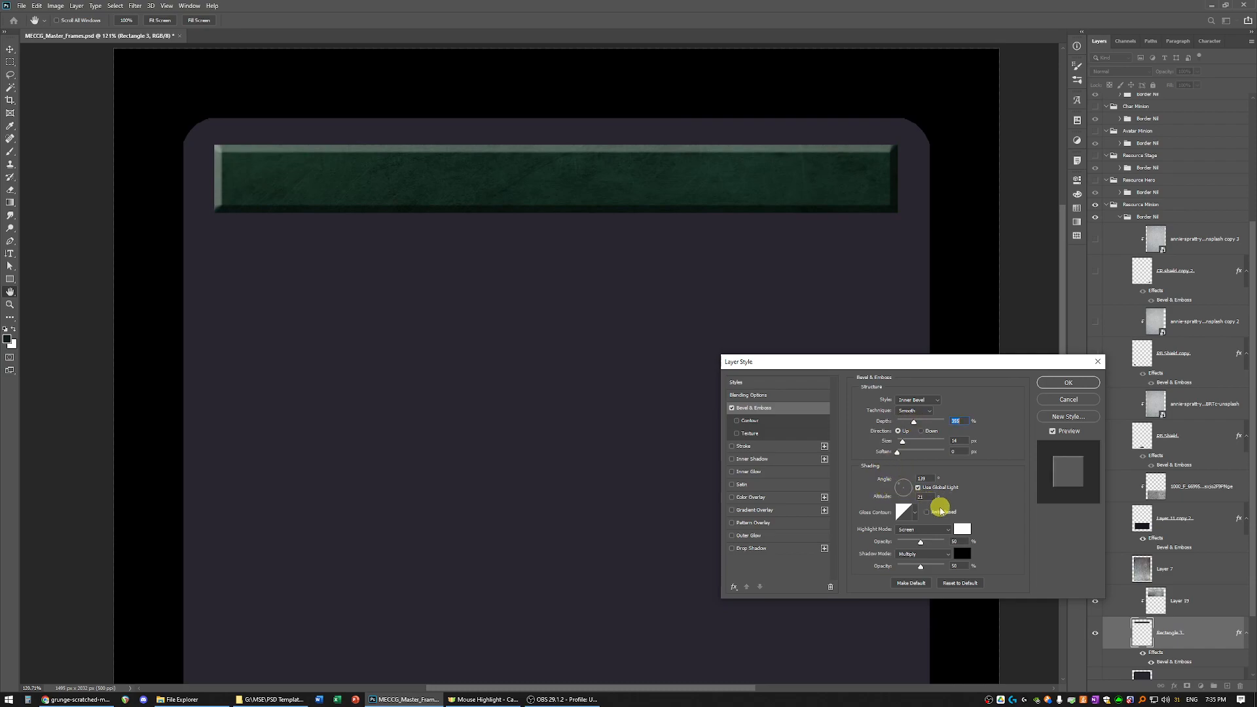
{"action": "left_click_drag", "start_coordinate": [902, 444], "coordinate": [901, 445]}
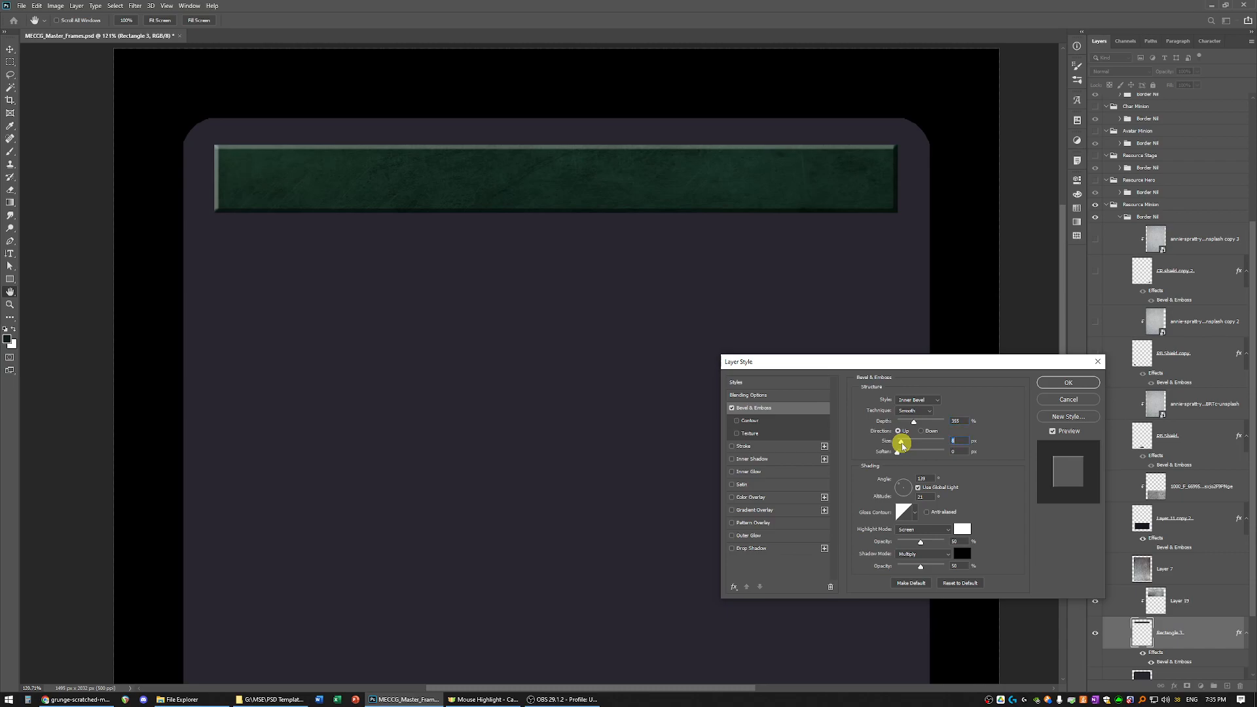
{"action": "mouse_move", "coordinate": [906, 456]}
{"action": "left_mouse_down"}
{"action": "mouse_move", "coordinate": [943, 456]}
{"action": "mouse_move", "coordinate": [907, 454]}
{"action": "left_mouse_up"}
{"action": "left_click", "coordinate": [1080, 386]}
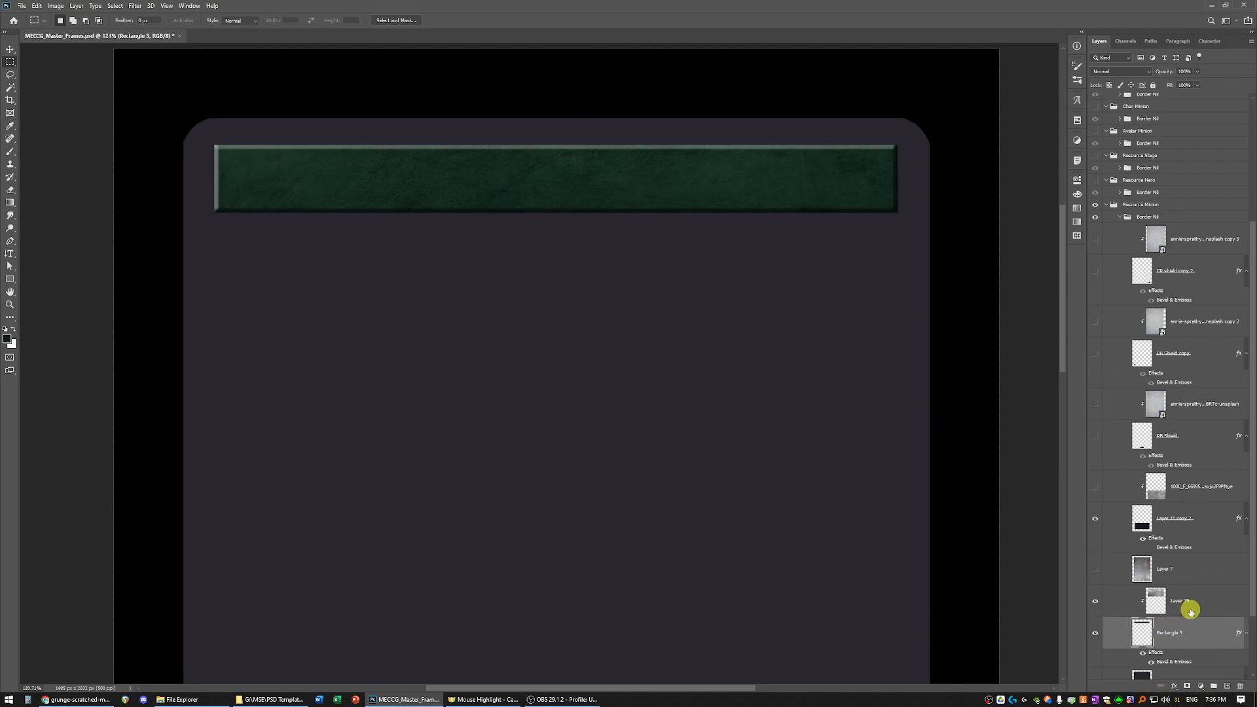
Add a drop shadow to the bar with 60% opacity, shorter distance and larger size, and shift the global light angle
{"action": "left_click", "coordinate": [1174, 686]}
{"action": "left_click", "coordinate": [1195, 679]}
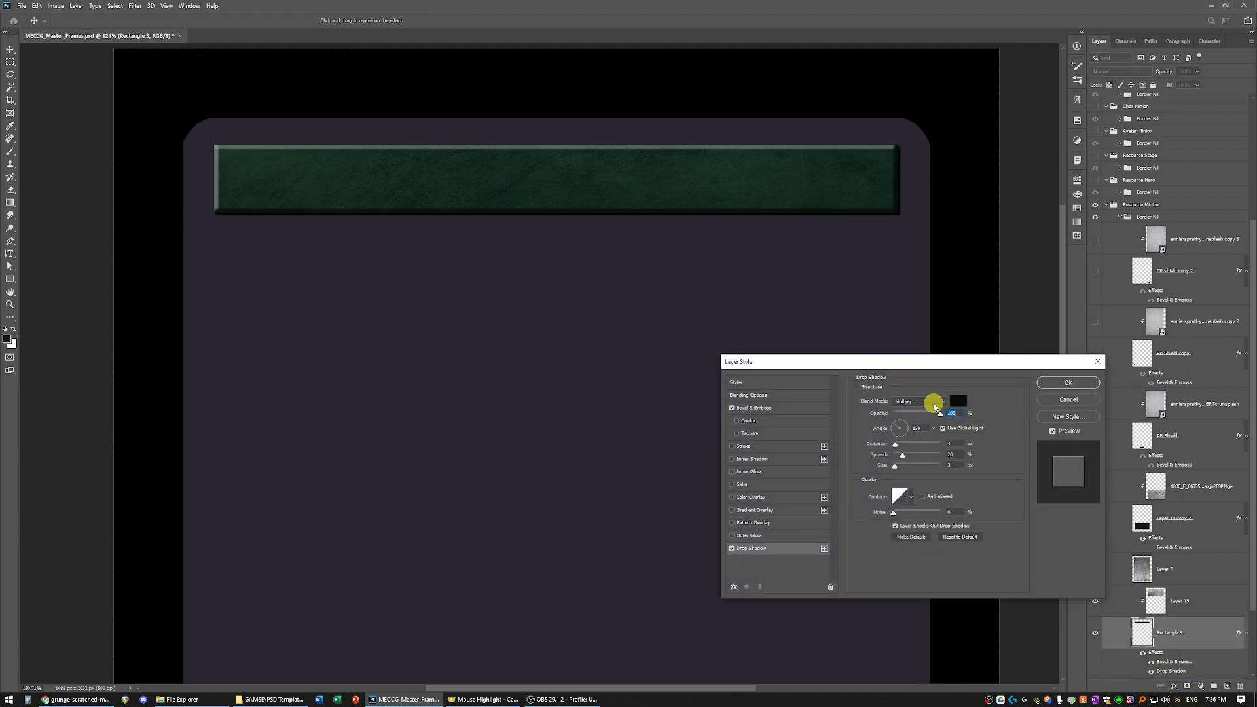
{"action": "left_click_drag", "start_coordinate": [936, 417], "coordinate": [911, 416]}
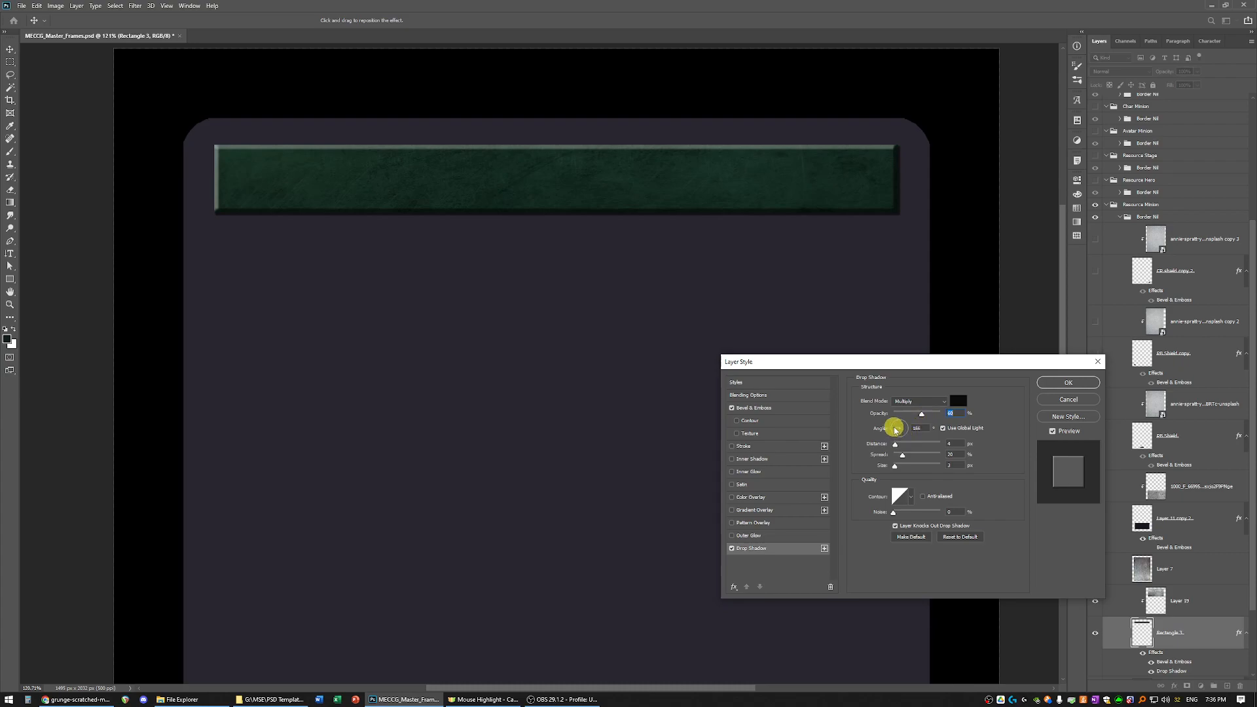
{"action": "mouse_move", "coordinate": [897, 437]}
{"action": "left_mouse_down"}
{"action": "mouse_move", "coordinate": [902, 425]}
{"action": "mouse_move", "coordinate": [907, 448]}
{"action": "mouse_move", "coordinate": [890, 424]}
{"action": "mouse_move", "coordinate": [895, 446]}
{"action": "mouse_move", "coordinate": [942, 452]}
{"action": "mouse_move", "coordinate": [896, 445]}
{"action": "left_mouse_up"}
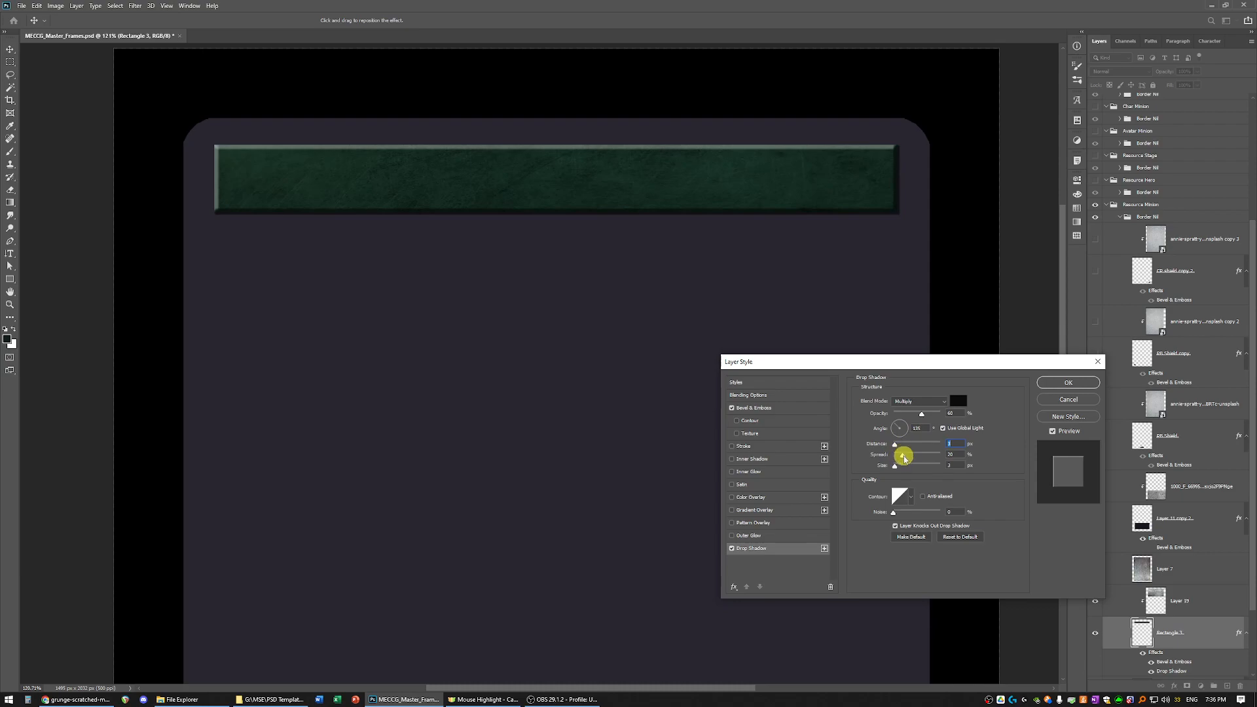
{"action": "left_click_drag", "start_coordinate": [895, 466], "coordinate": [900, 467]}
{"action": "left_click", "coordinate": [1069, 382]}
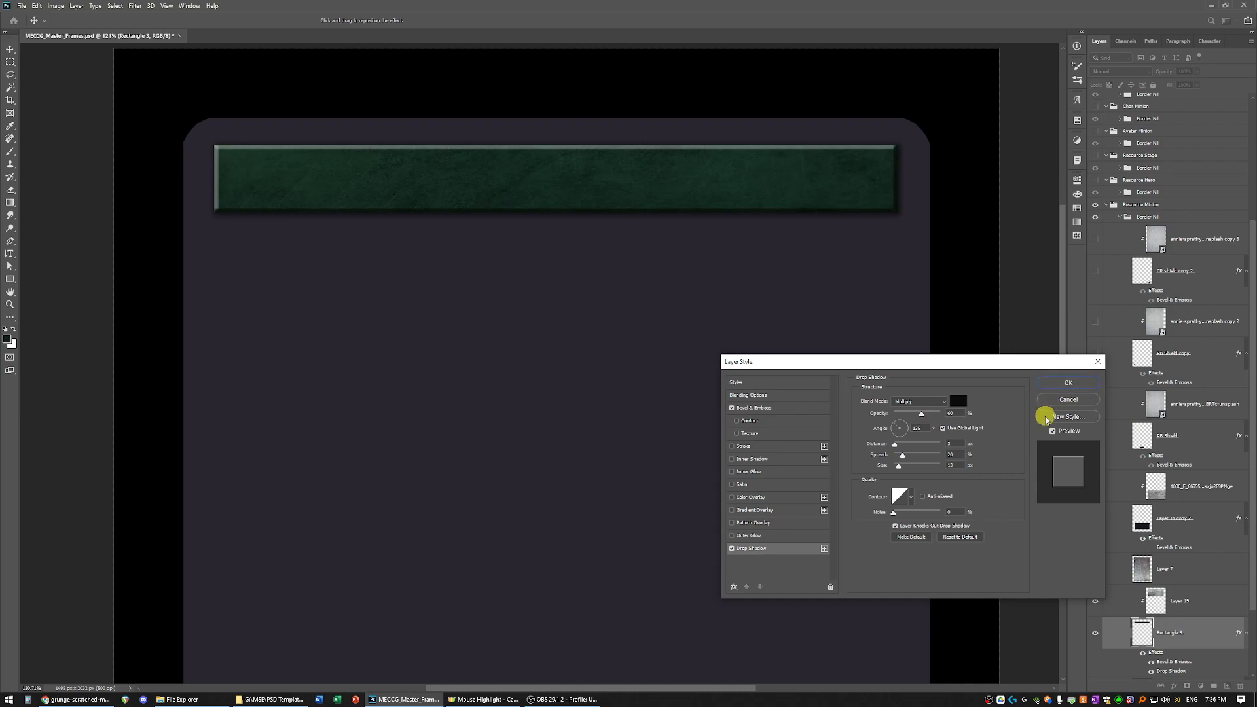
{"action": "left_click_drag", "start_coordinate": [893, 430], "coordinate": [896, 432]}
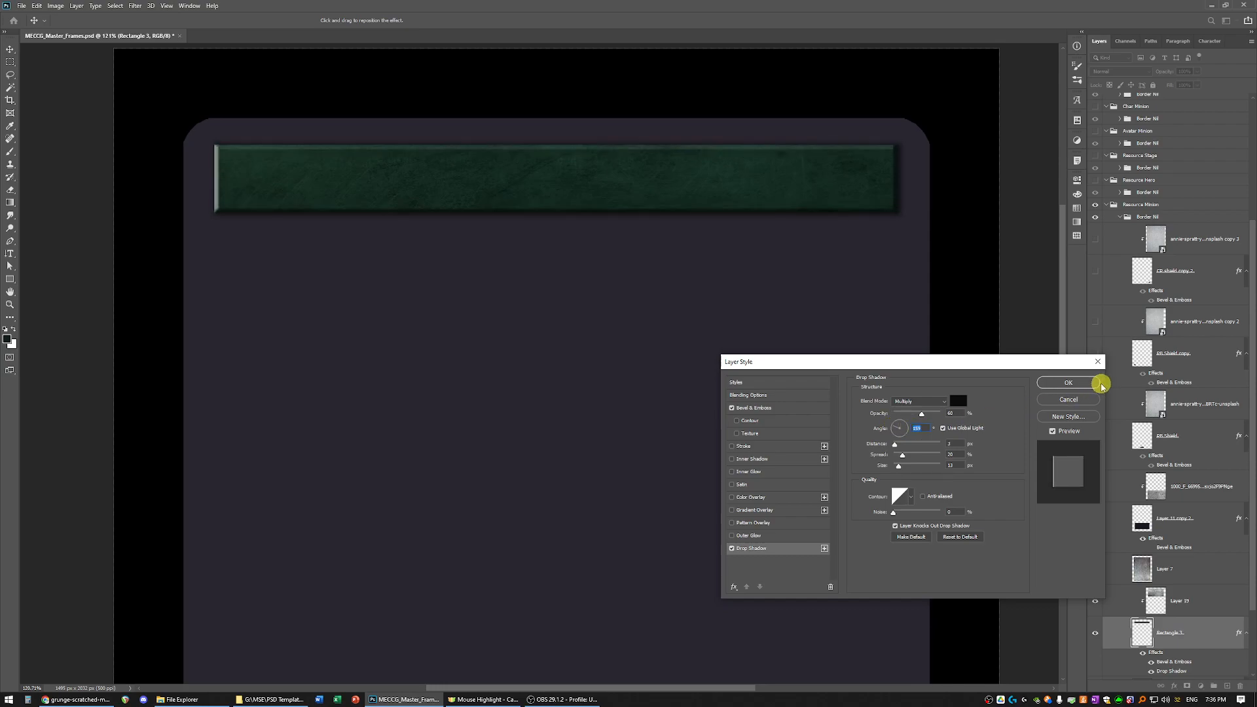
{"action": "left_click", "coordinate": [1070, 383]}
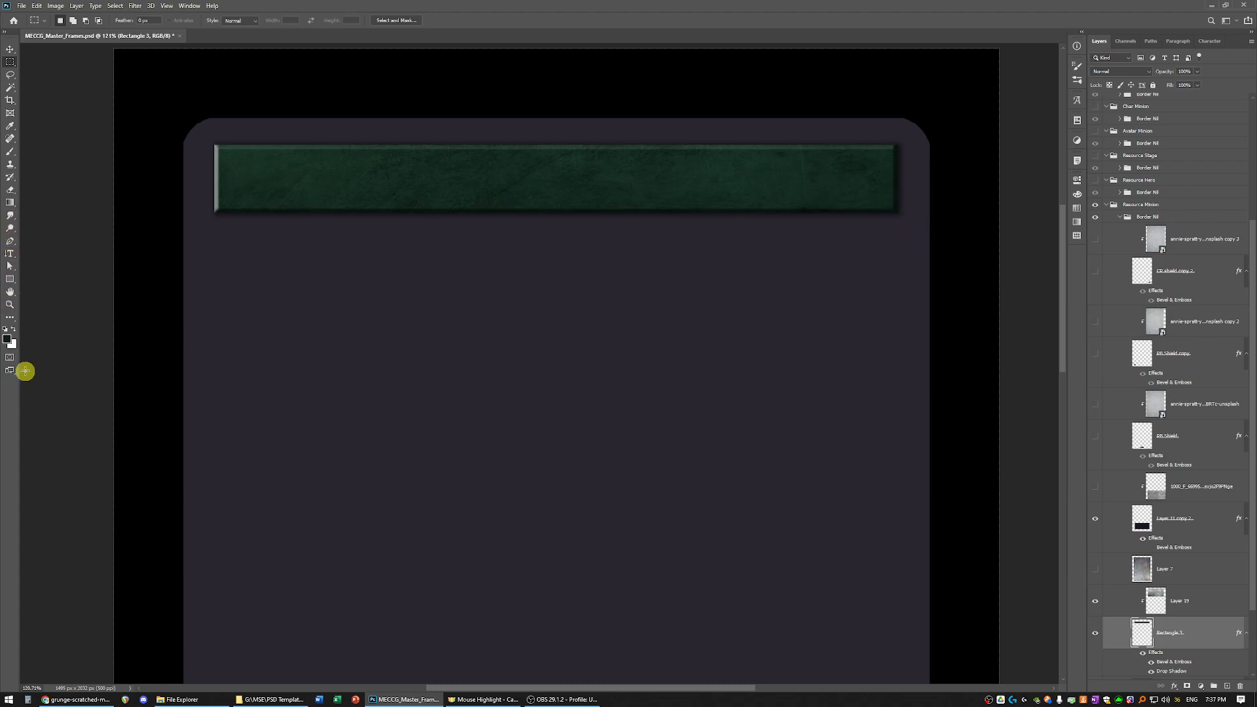
Draw a dark green rectangle about 948 by 85 px inside the bar, on a layer above the clipped metal texture
{"action": "left_click", "coordinate": [11, 281]}
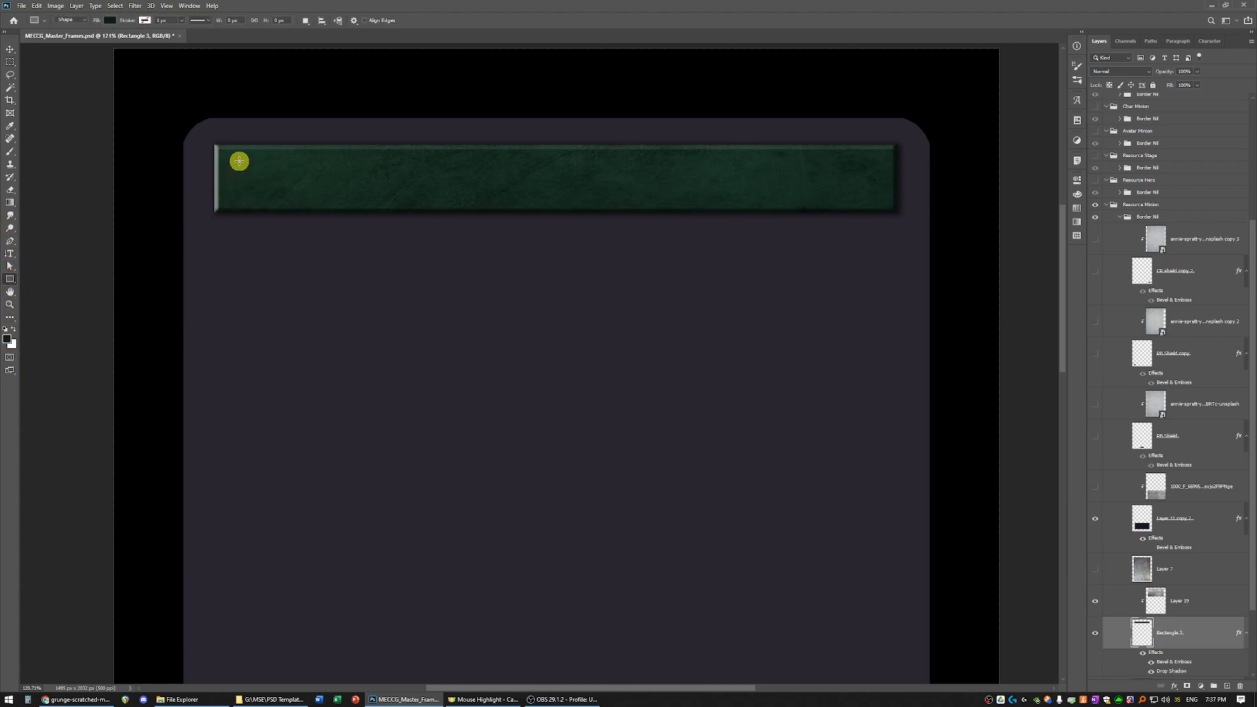
{"action": "left_click", "coordinate": [1201, 569]}
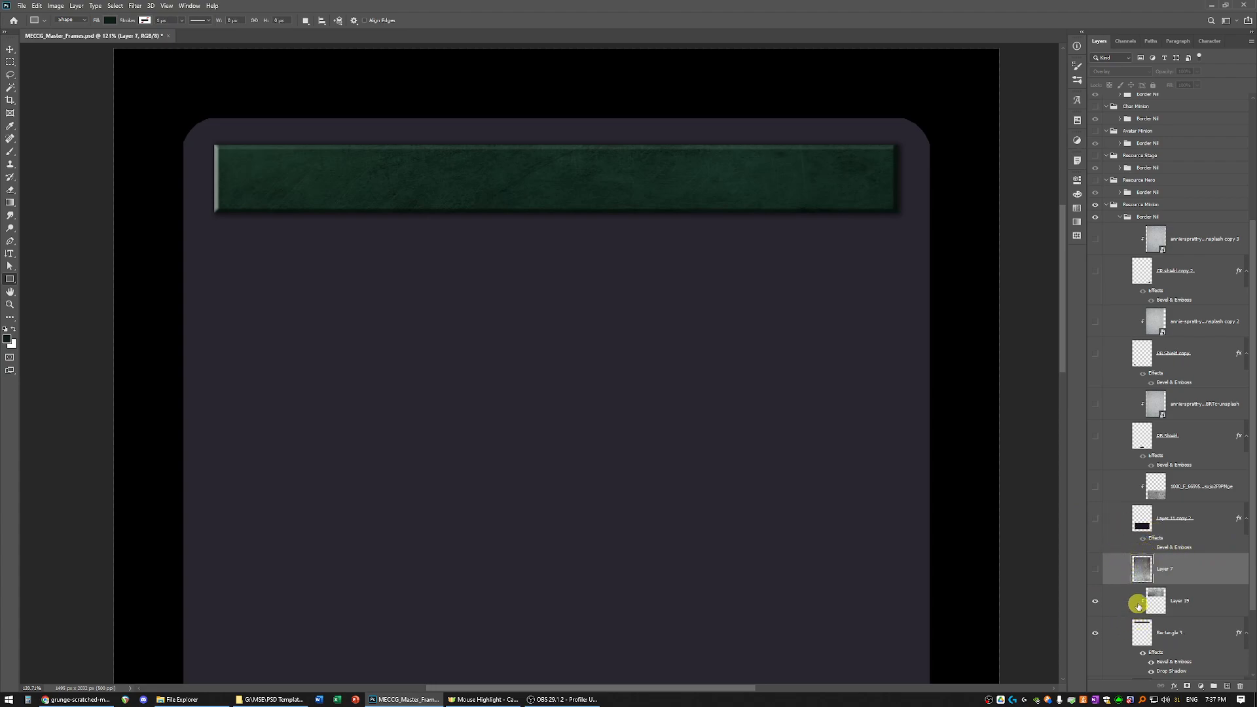
{"action": "left_click", "coordinate": [1195, 600]}
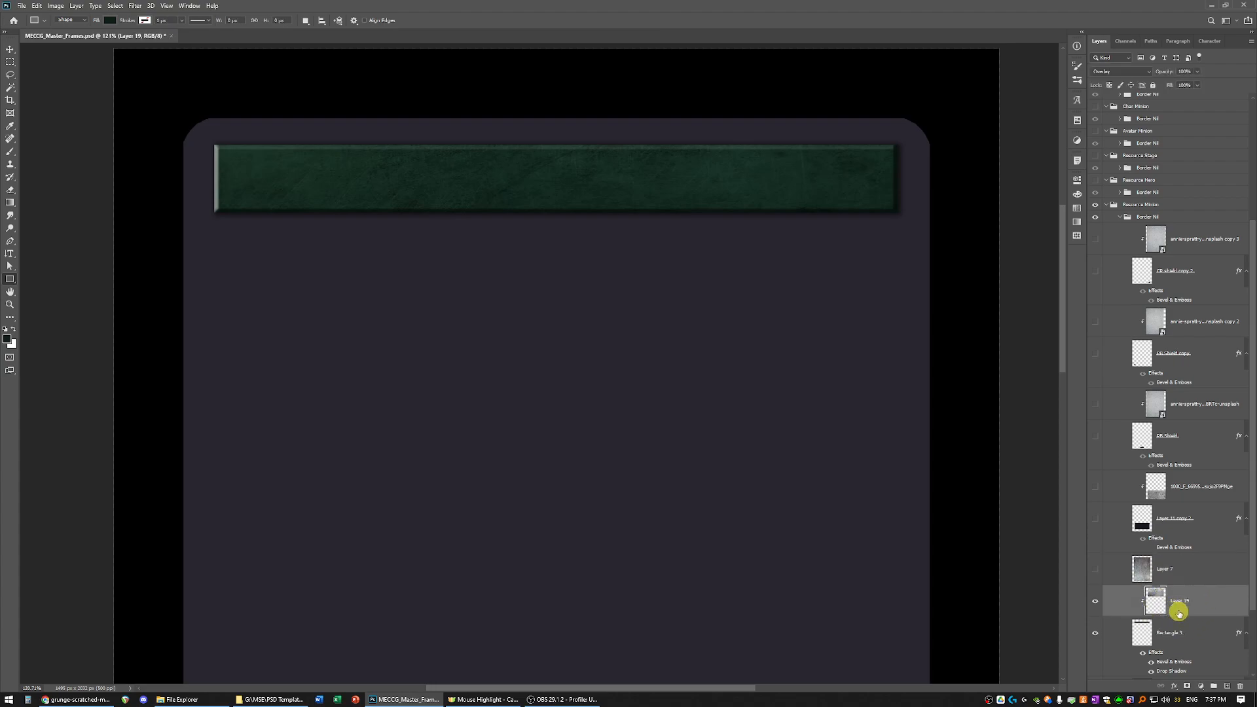
{"action": "left_click", "coordinate": [1145, 631]}
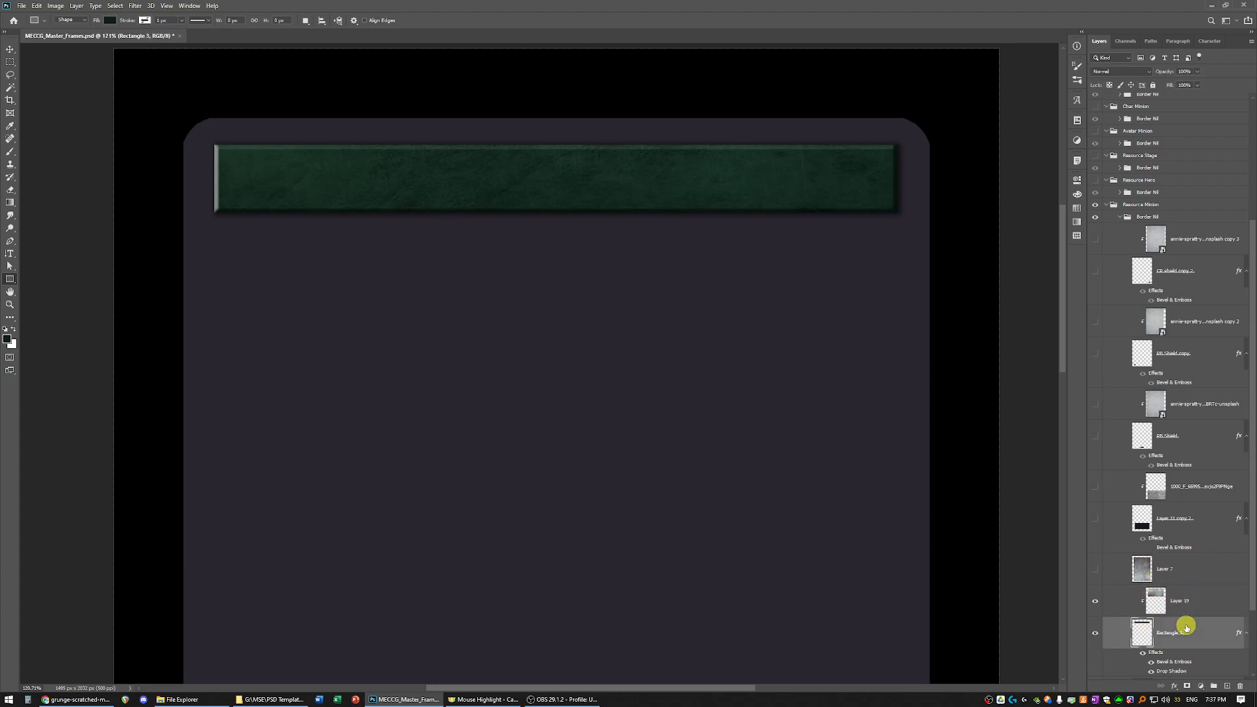
{"action": "left_click", "coordinate": [1198, 599]}
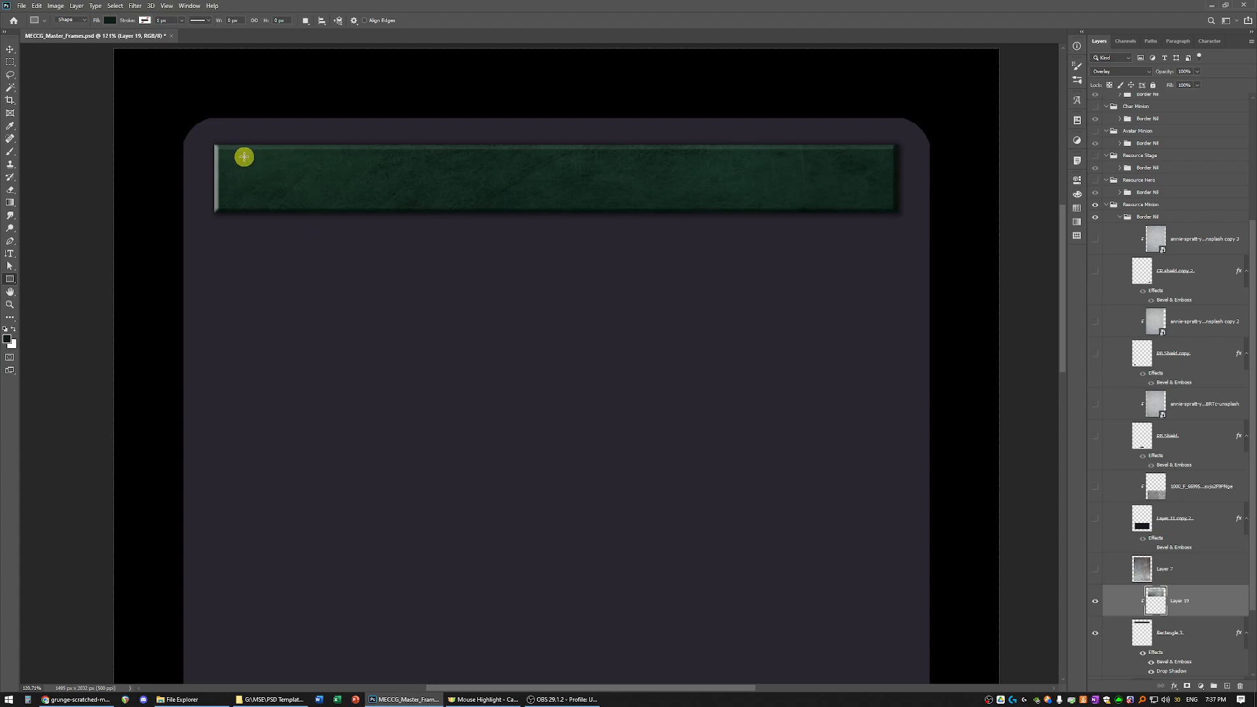
{"action": "left_click_drag", "start_coordinate": [273, 154], "coordinate": [830, 202]}
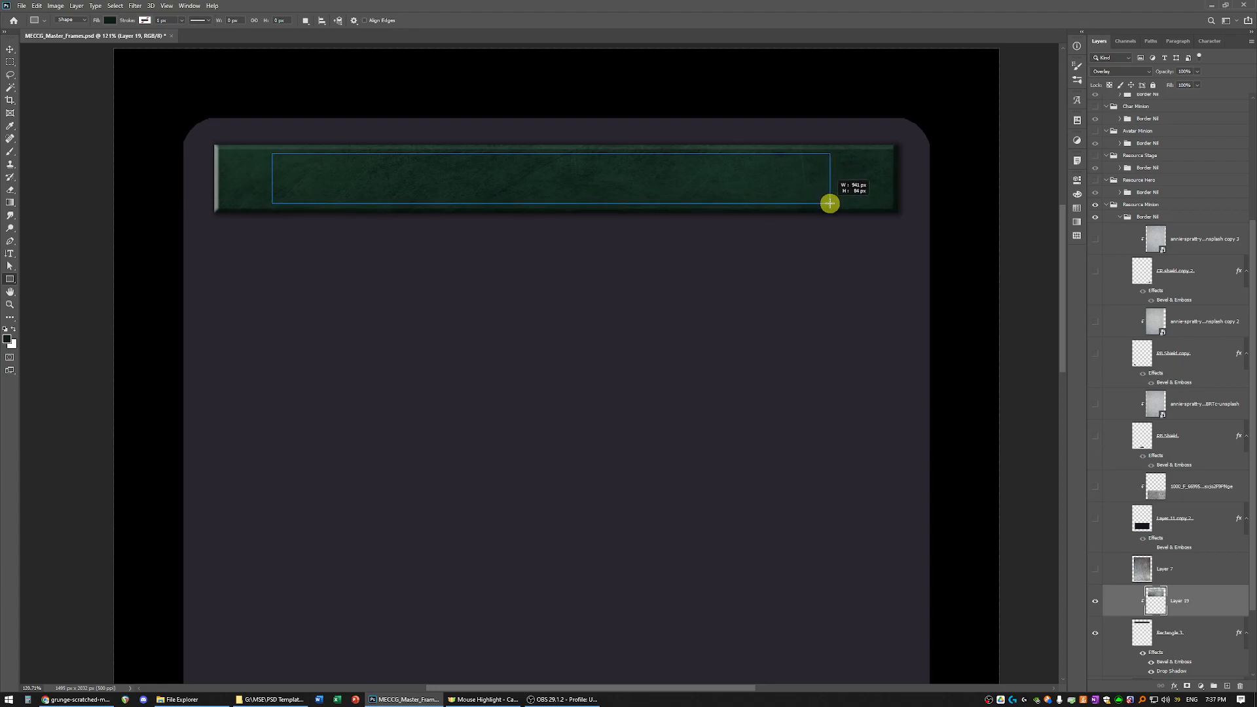
{"action": "left_click_drag", "start_coordinate": [830, 203], "coordinate": [834, 204]}
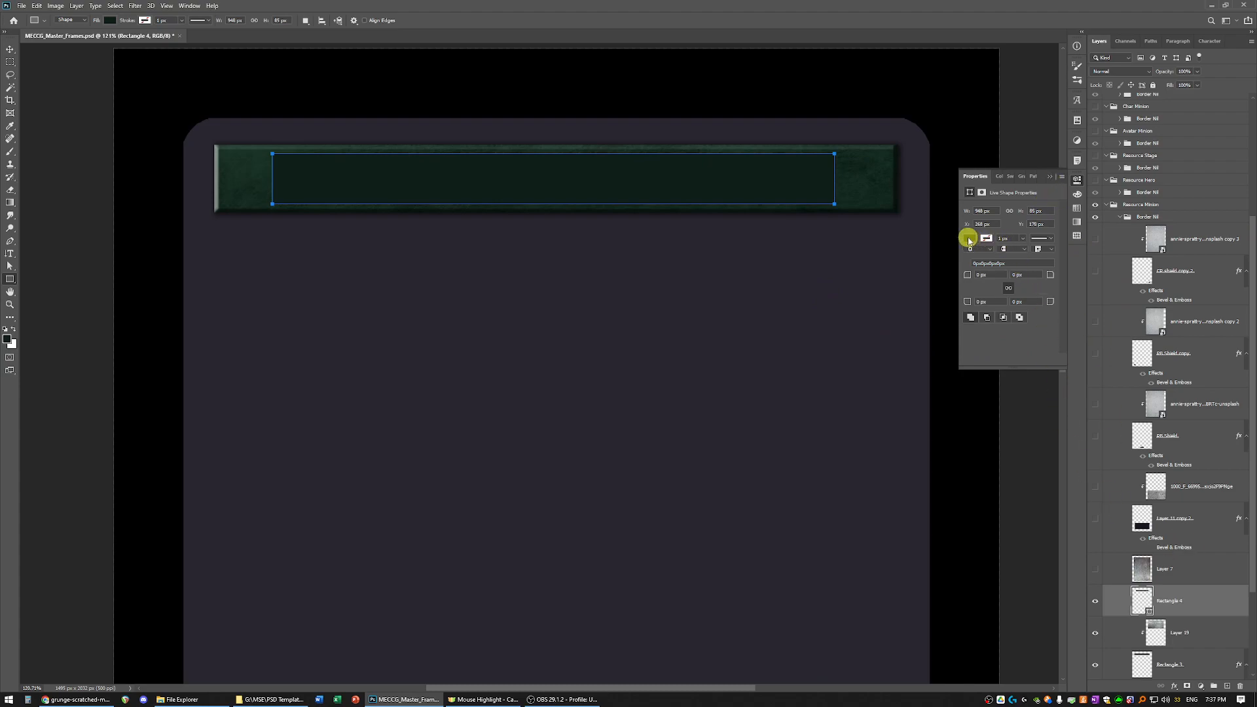
{"action": "left_click", "coordinate": [1048, 177]}
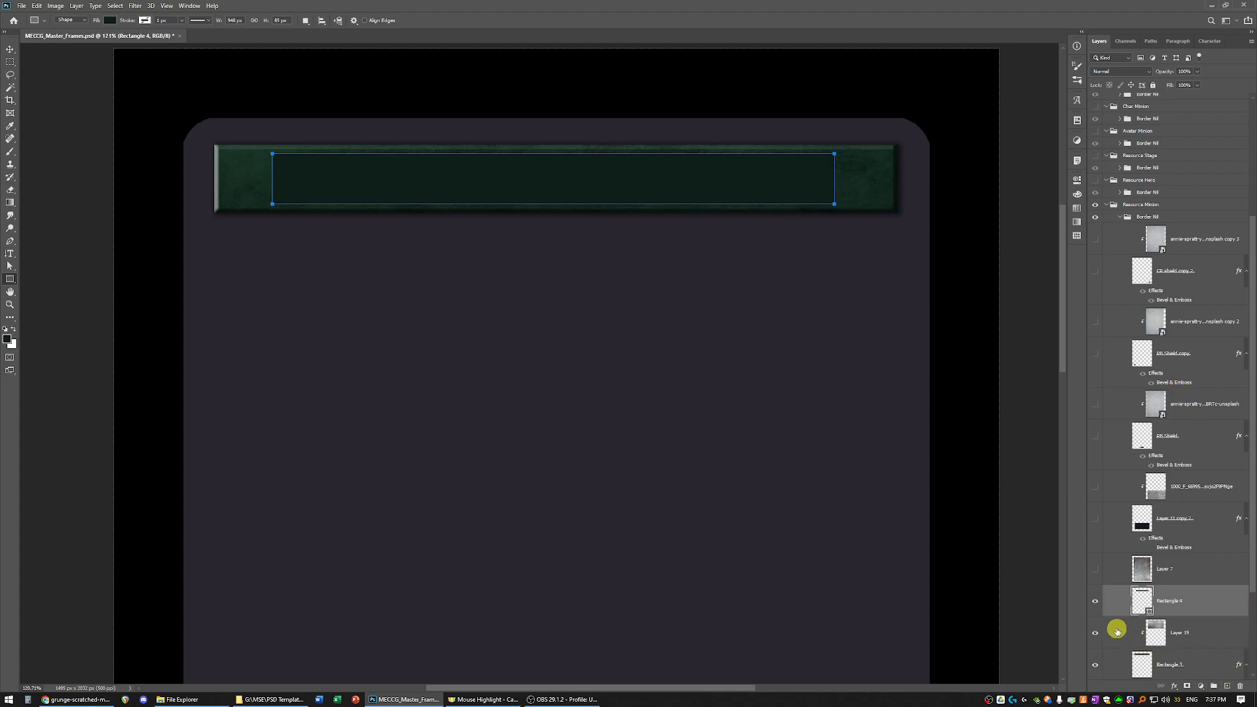
Rasterize the dark green Rectangle 4 shape layer inside the title bar
{"action": "right_click", "coordinate": [1173, 609]}
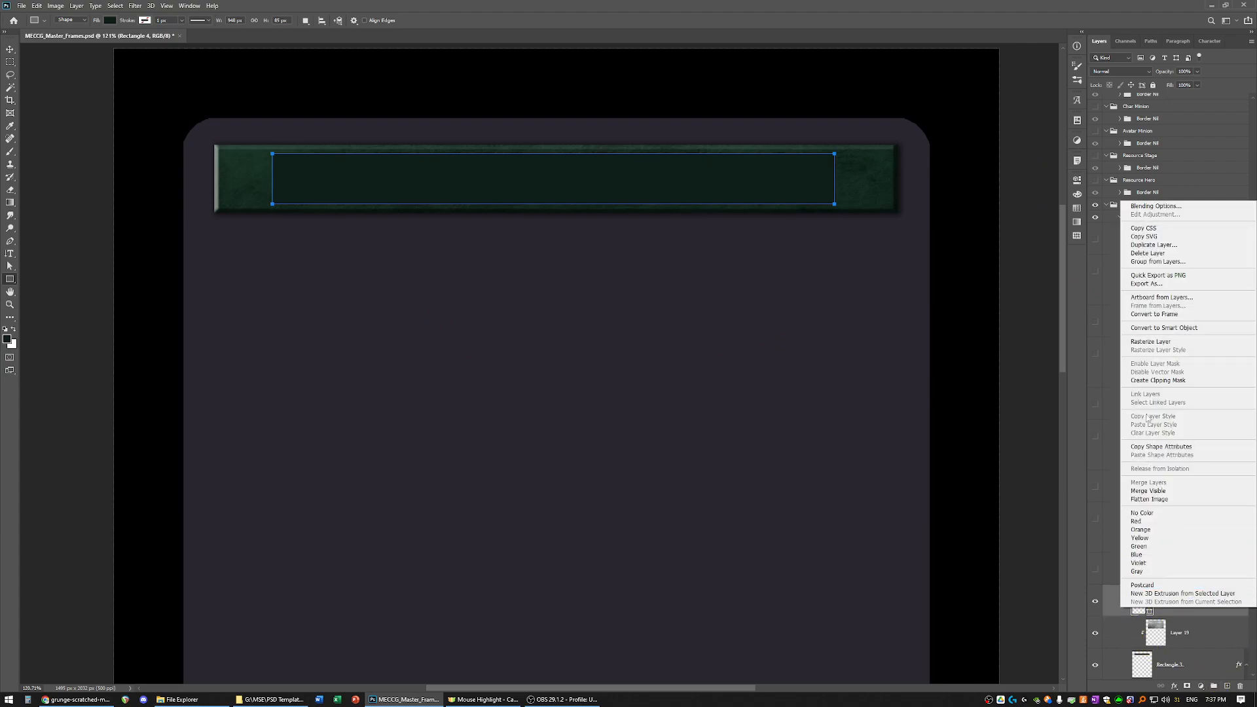
{"action": "left_click", "coordinate": [1150, 341]}
{"action": "key", "text": "v"}
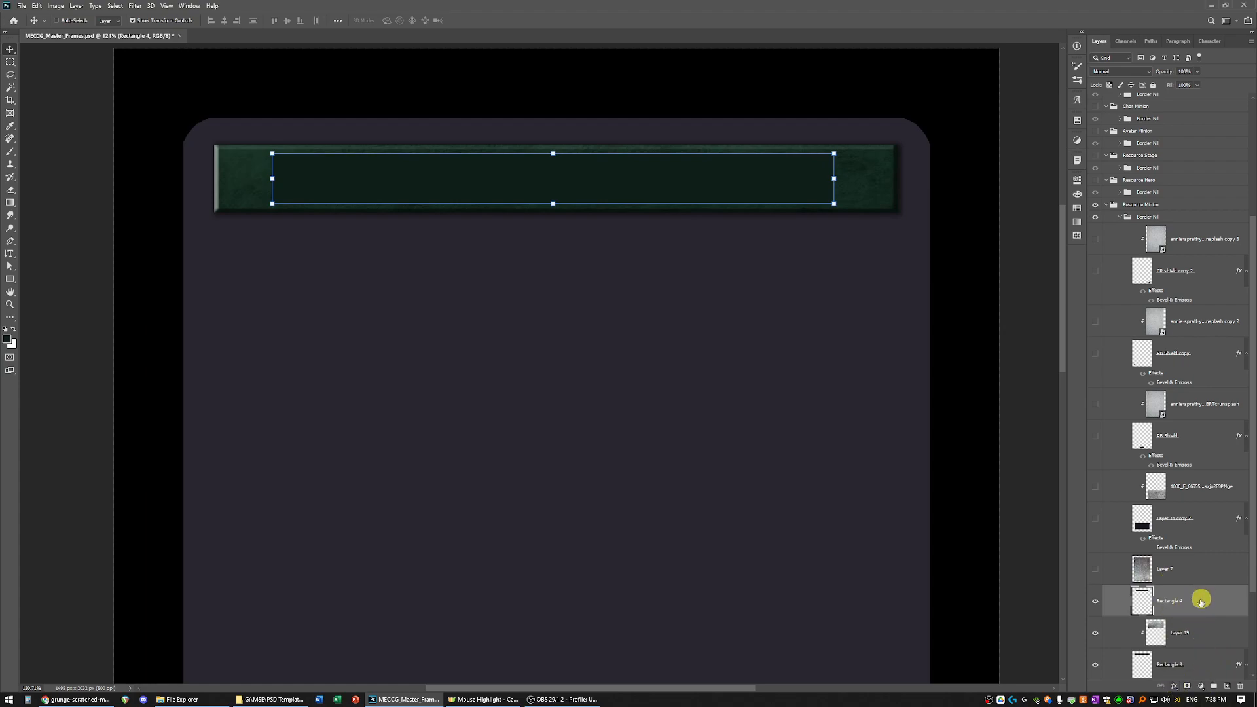
Duplicate the metal texture Layer 19, place the copy above Rectangle 4 and clip it to that rectangle
{"action": "left_click", "coordinate": [1215, 638]}
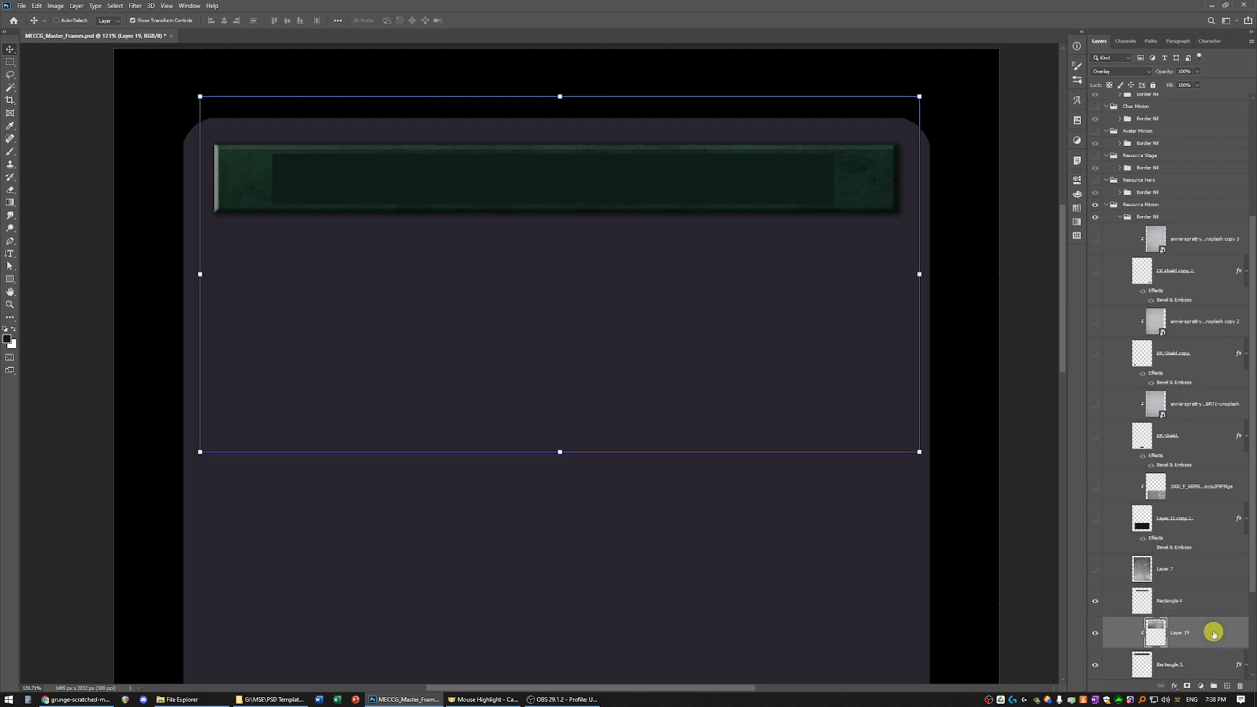
{"action": "right_click", "coordinate": [1215, 638]}
{"action": "left_click", "coordinate": [1217, 645]}
{"action": "right_click", "coordinate": [1216, 635]}
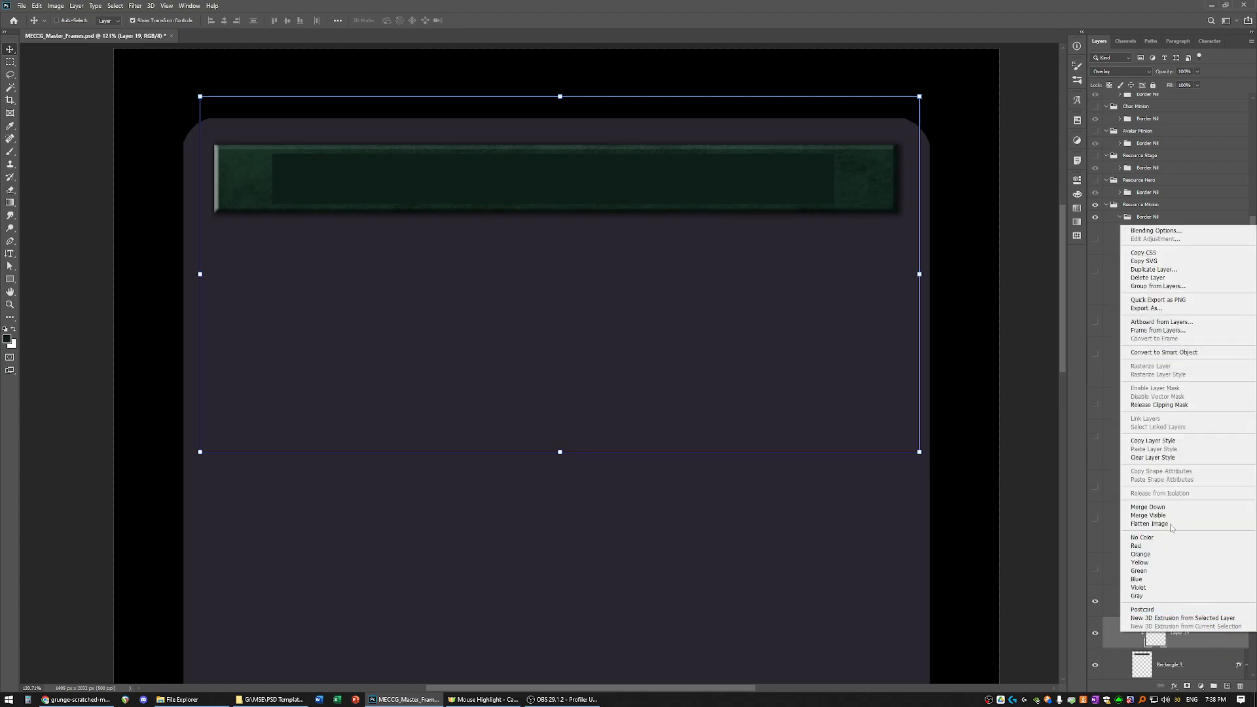
{"action": "left_click", "coordinate": [1178, 268]}
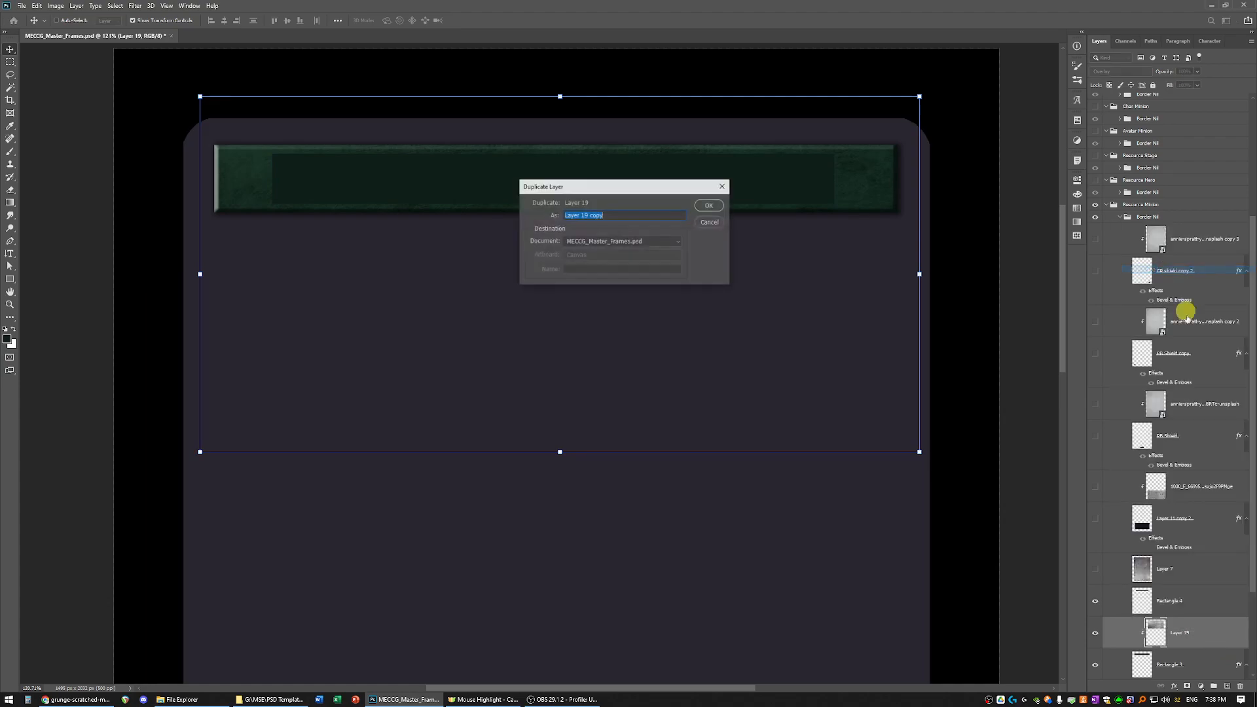
{"action": "left_click", "coordinate": [710, 206]}
{"action": "left_click_drag", "start_coordinate": [1218, 638], "coordinate": [1215, 592]}
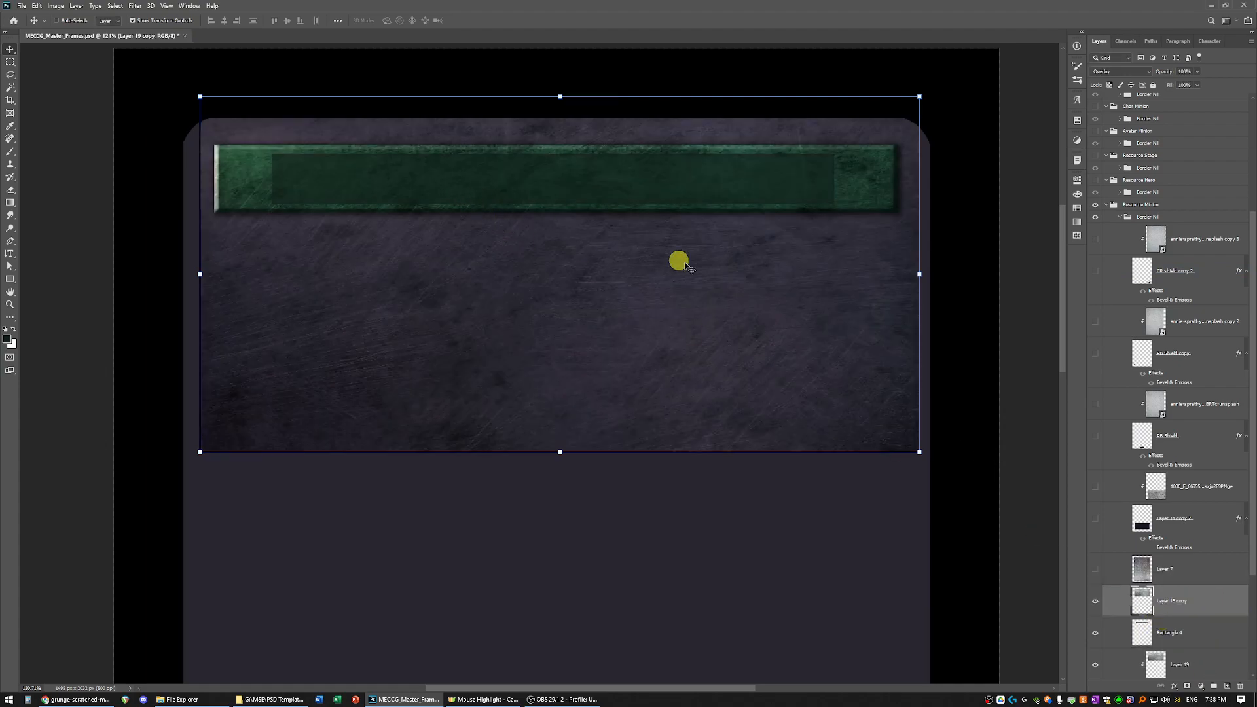
{"action": "right_click", "coordinate": [1198, 597]}
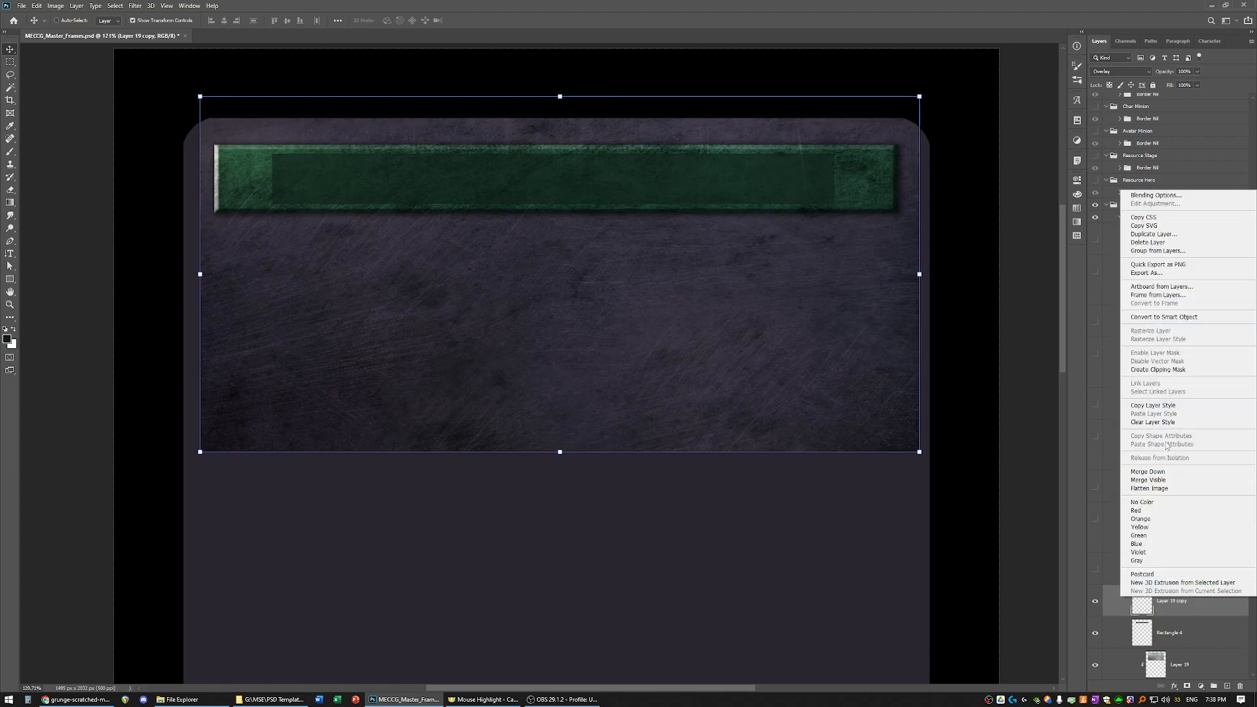
{"action": "left_click", "coordinate": [1160, 369]}
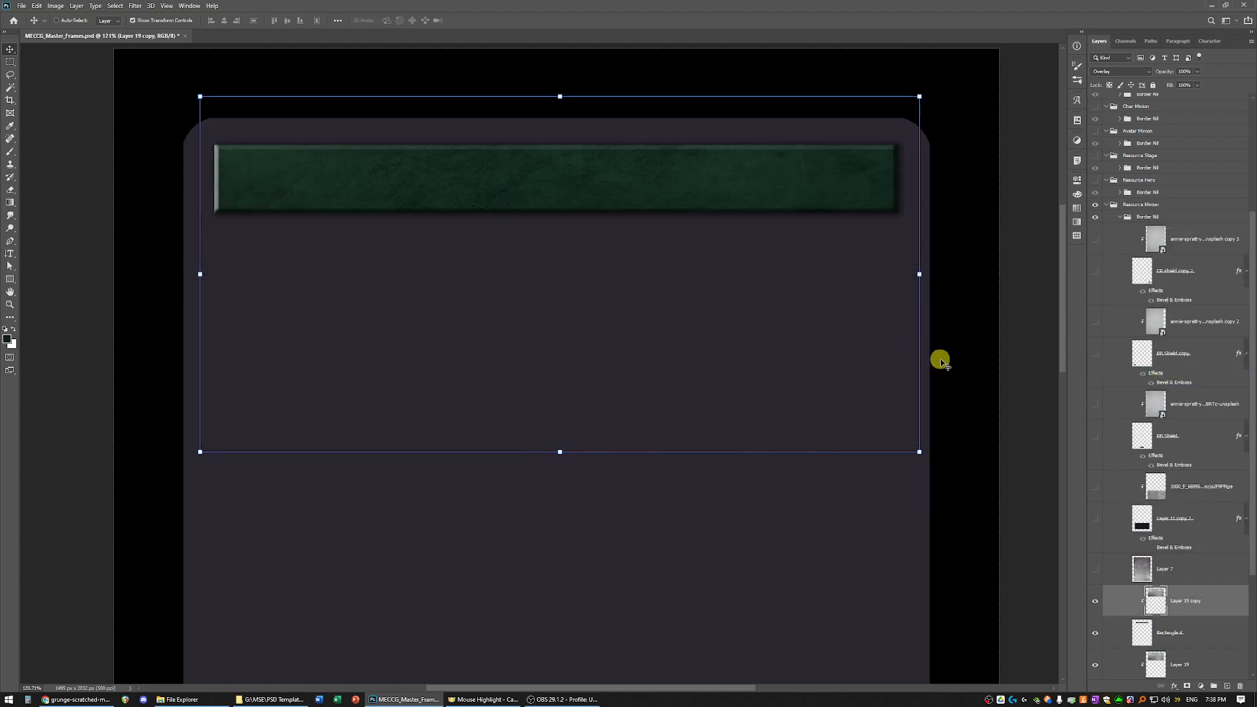
Try an Inner Shadow on Rectangle 4 with 68% opacity and a slightly greater distance
{"action": "left_click", "coordinate": [1220, 635]}
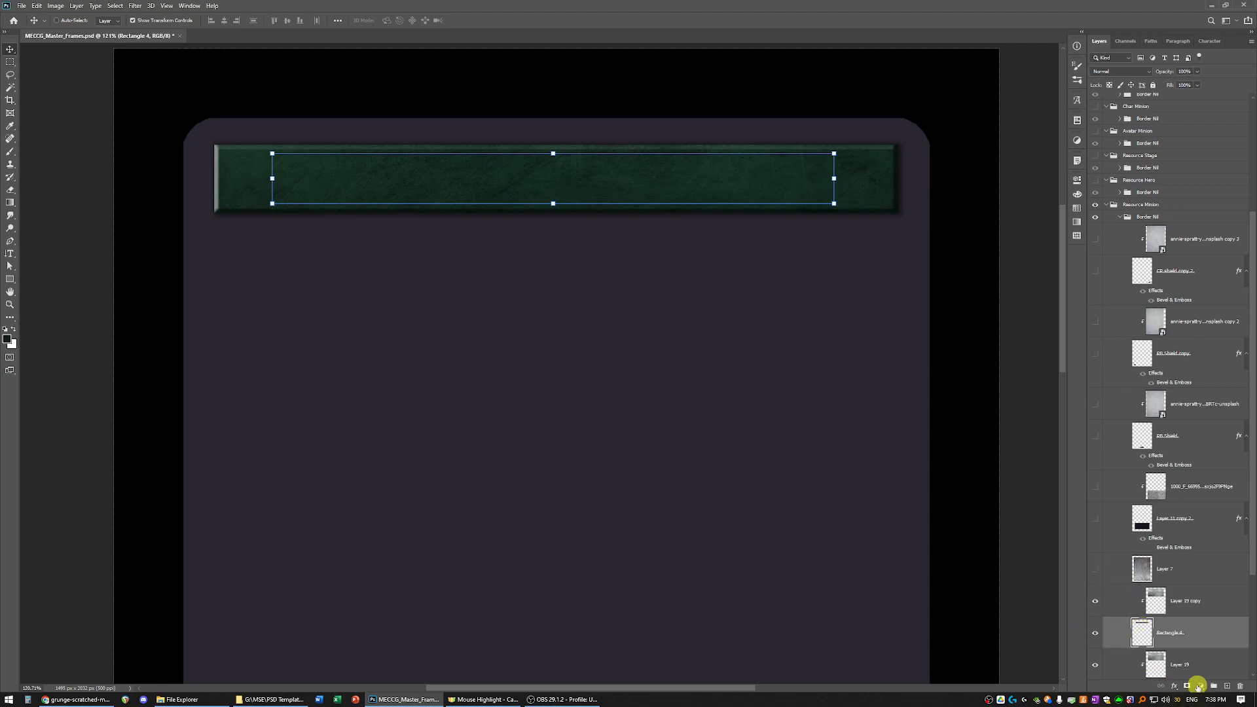
{"action": "left_click", "coordinate": [1174, 686]}
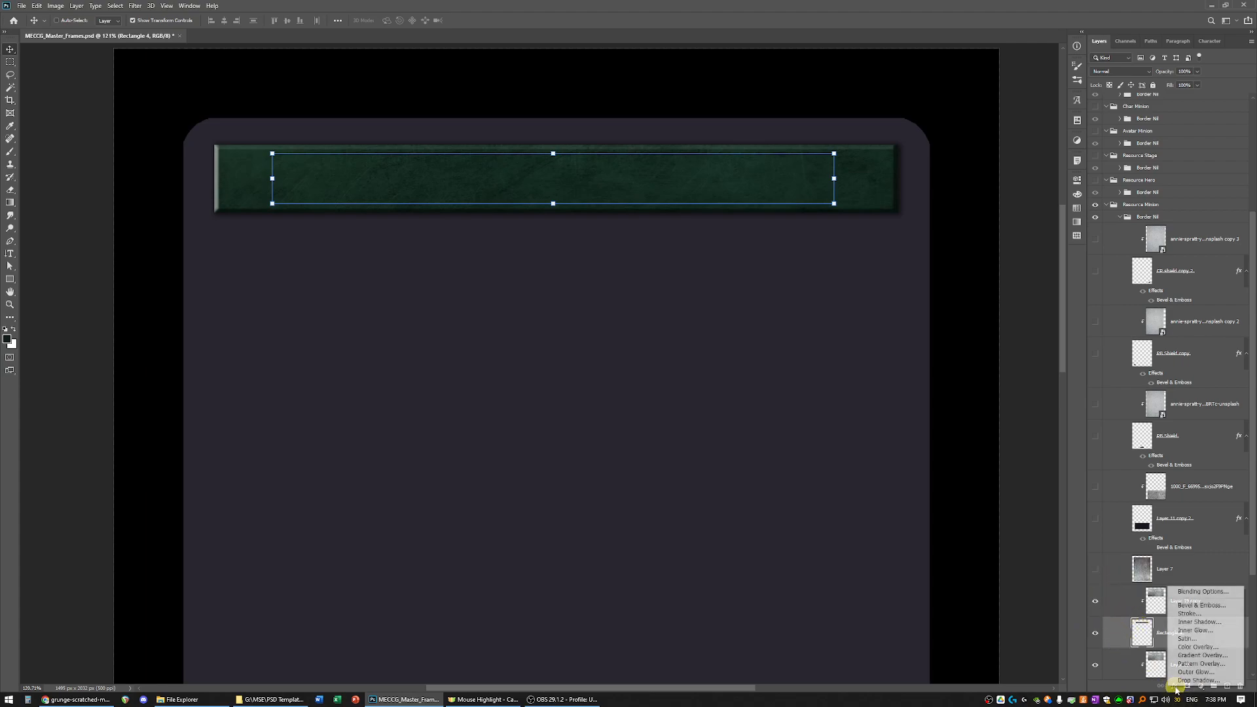
{"action": "left_click", "coordinate": [1200, 623]}
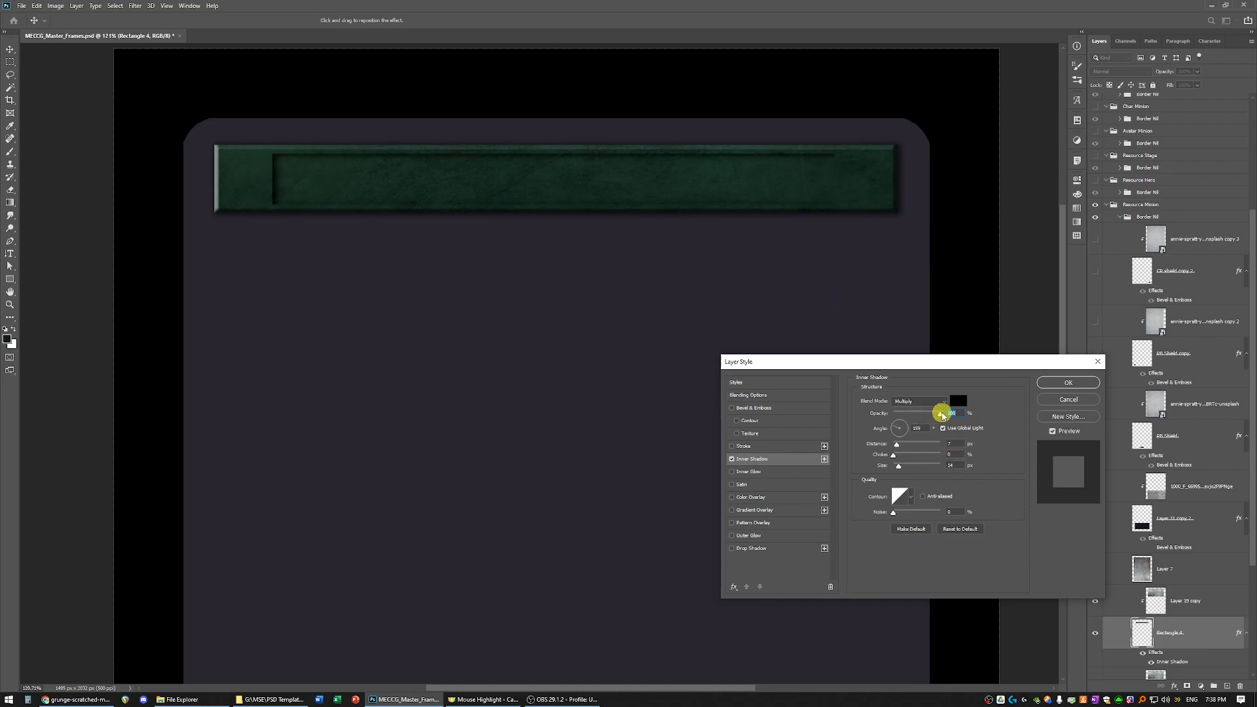
{"action": "left_click_drag", "start_coordinate": [935, 413], "coordinate": [909, 412]}
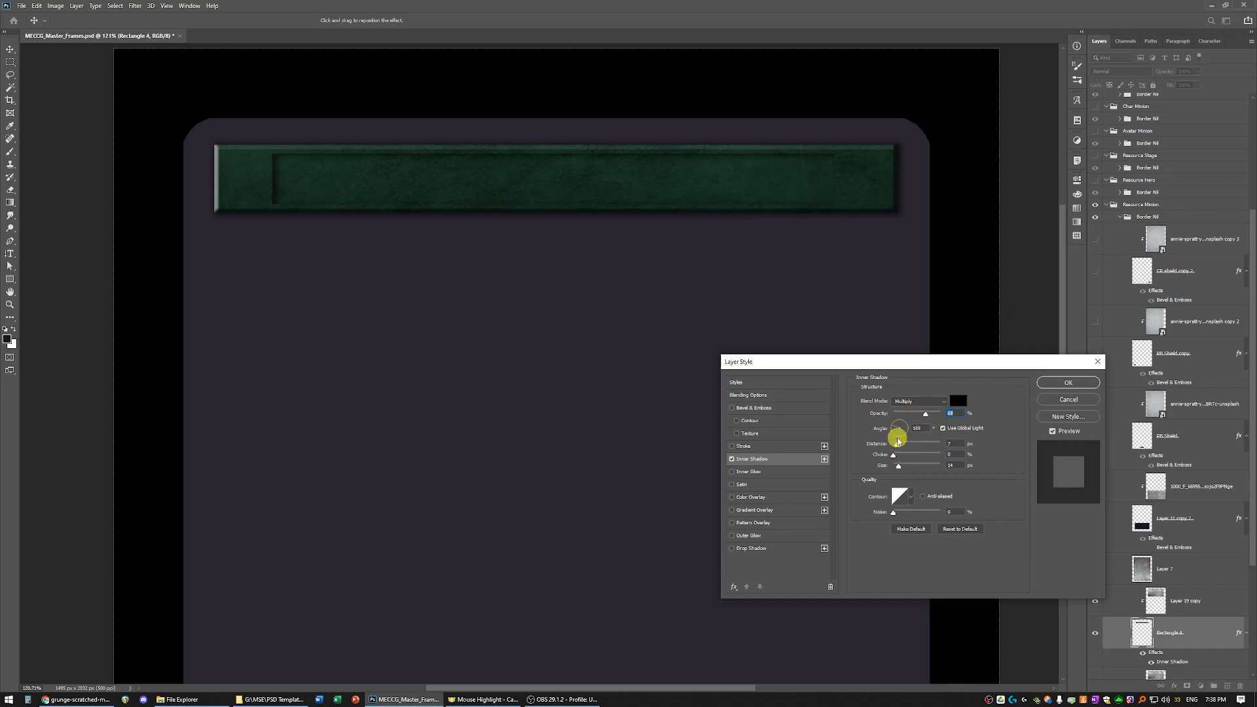
{"action": "mouse_move", "coordinate": [898, 446]}
{"action": "left_mouse_down"}
{"action": "mouse_move", "coordinate": [910, 445]}
{"action": "mouse_move", "coordinate": [900, 445]}
{"action": "left_mouse_up"}
{"action": "left_click", "coordinate": [1087, 402]}
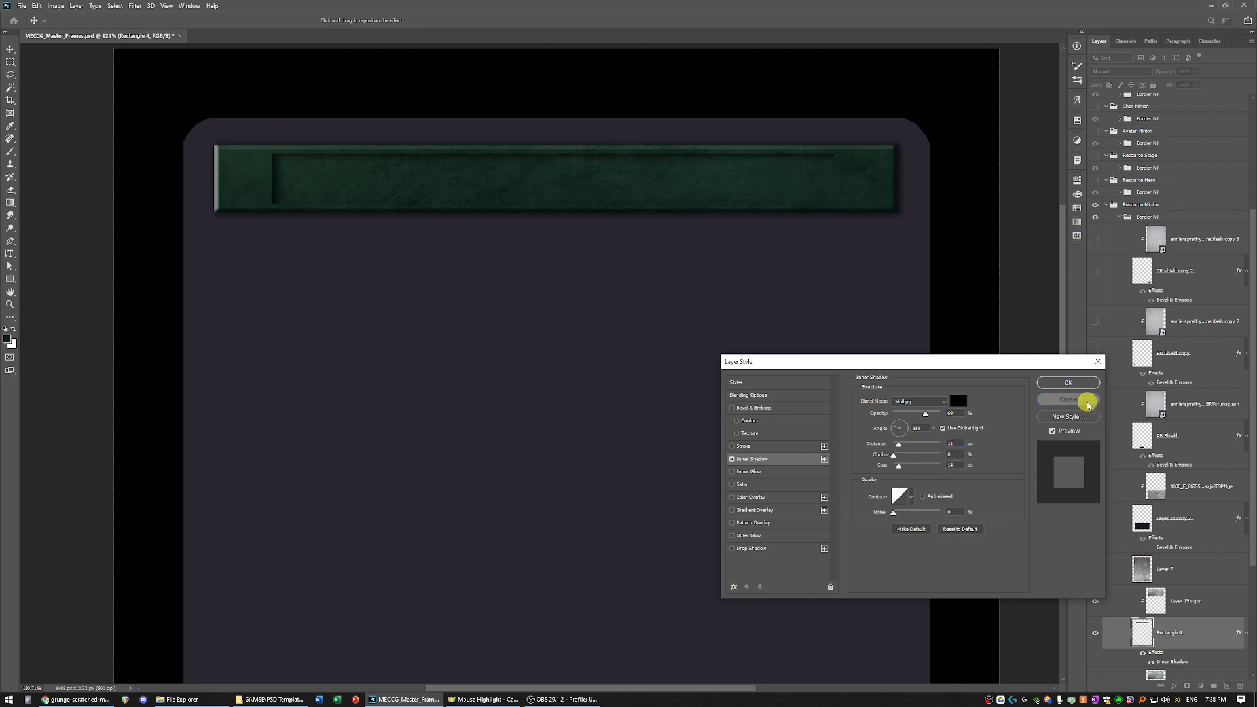
{"action": "left_click", "coordinate": [732, 460]}
Add a black Inner Glow to Rectangle 4 with 68% opacity
{"action": "left_click", "coordinate": [731, 471]}
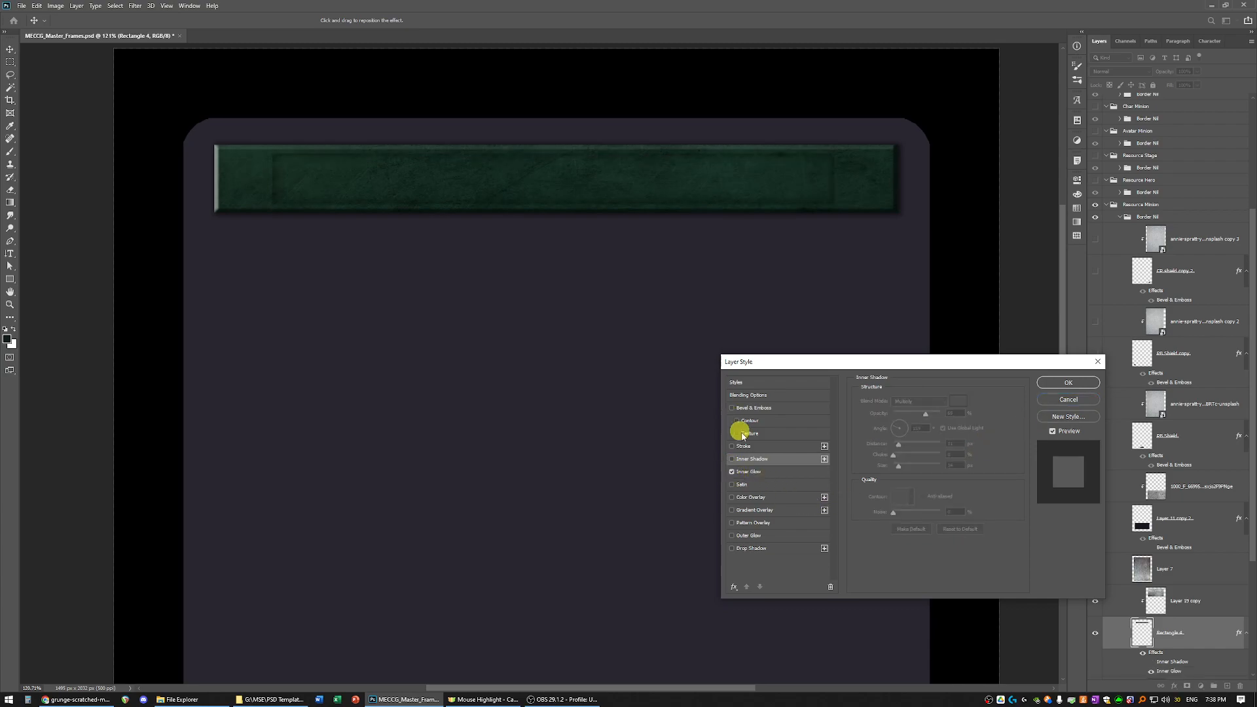
{"action": "left_click", "coordinate": [743, 472]}
{"action": "left_click_drag", "start_coordinate": [906, 412], "coordinate": [925, 414]}
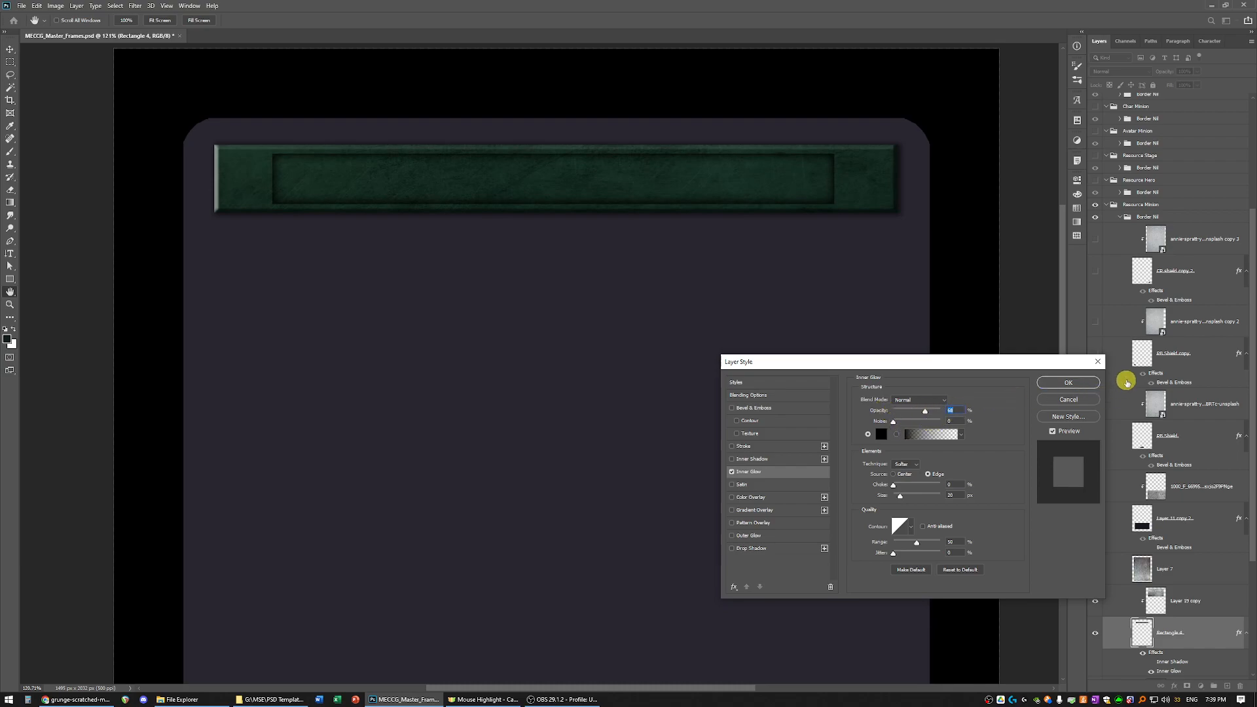
Try a Bevel & Emboss on the inner rectangle, testing the Outer Bevel and Emboss styles with a much lower depth
{"action": "left_click", "coordinate": [761, 409]}
{"action": "left_click", "coordinate": [913, 400]}
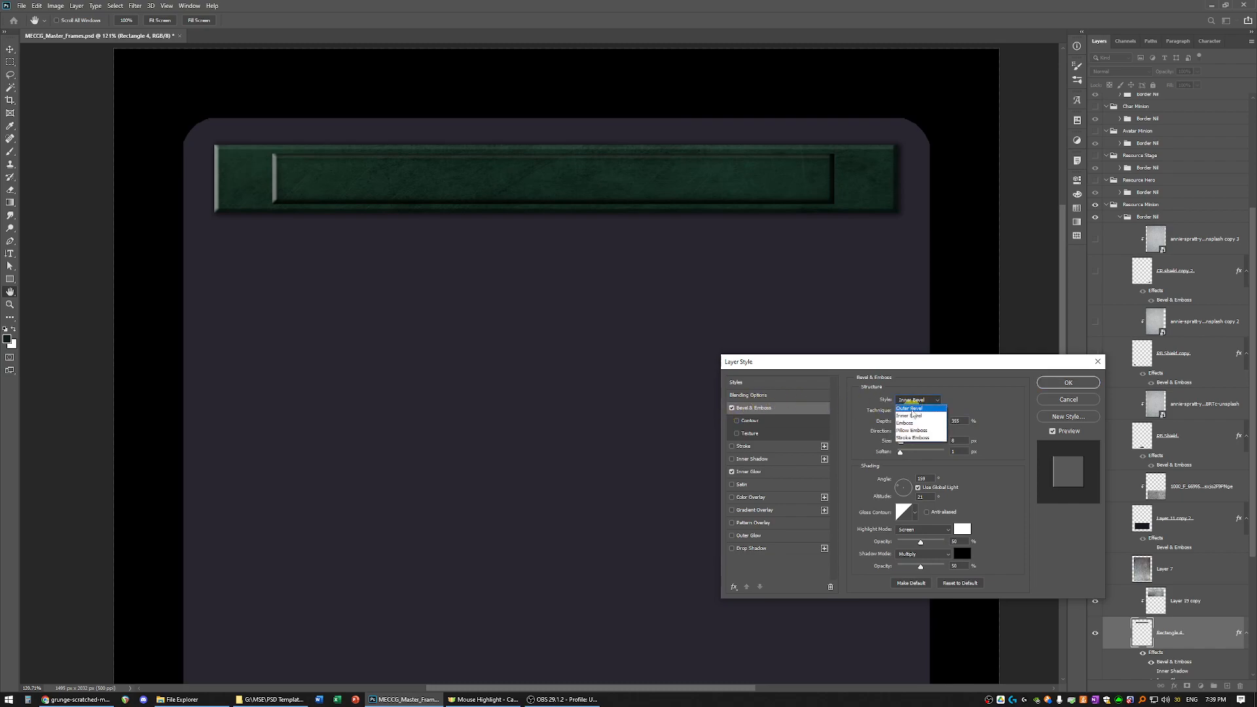
{"action": "left_click", "coordinate": [912, 409]}
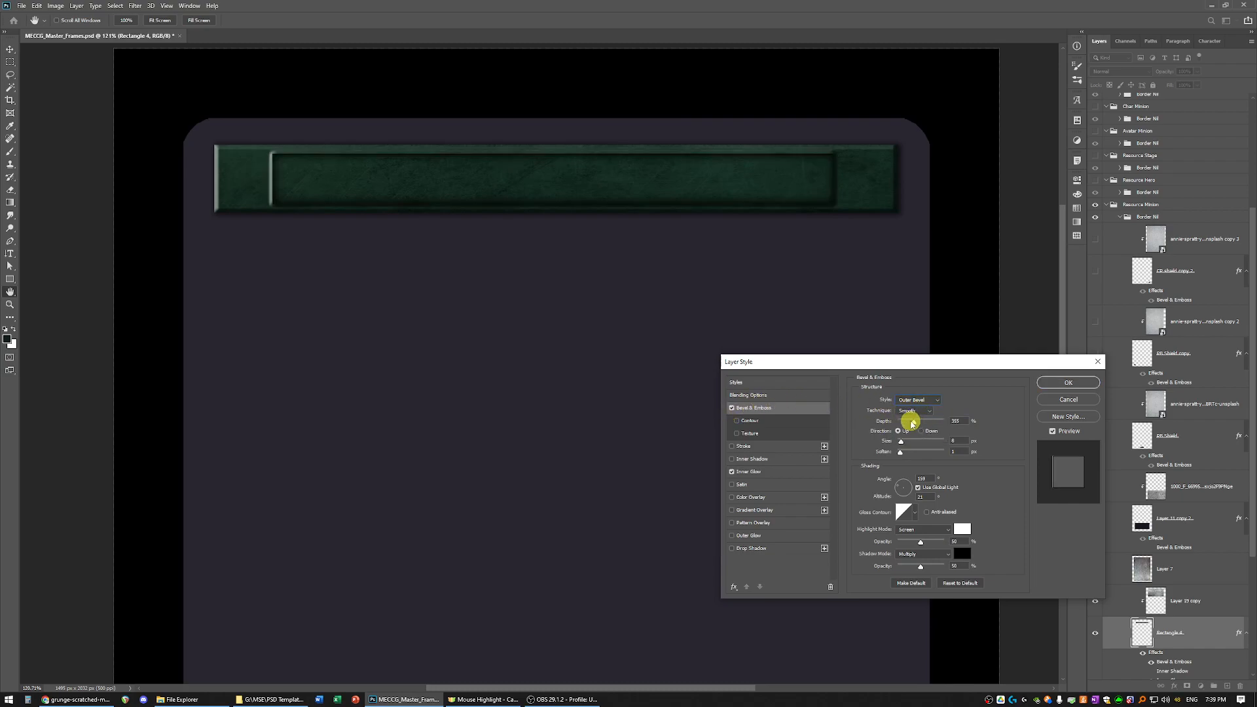
{"action": "left_click_drag", "start_coordinate": [905, 423], "coordinate": [892, 424]}
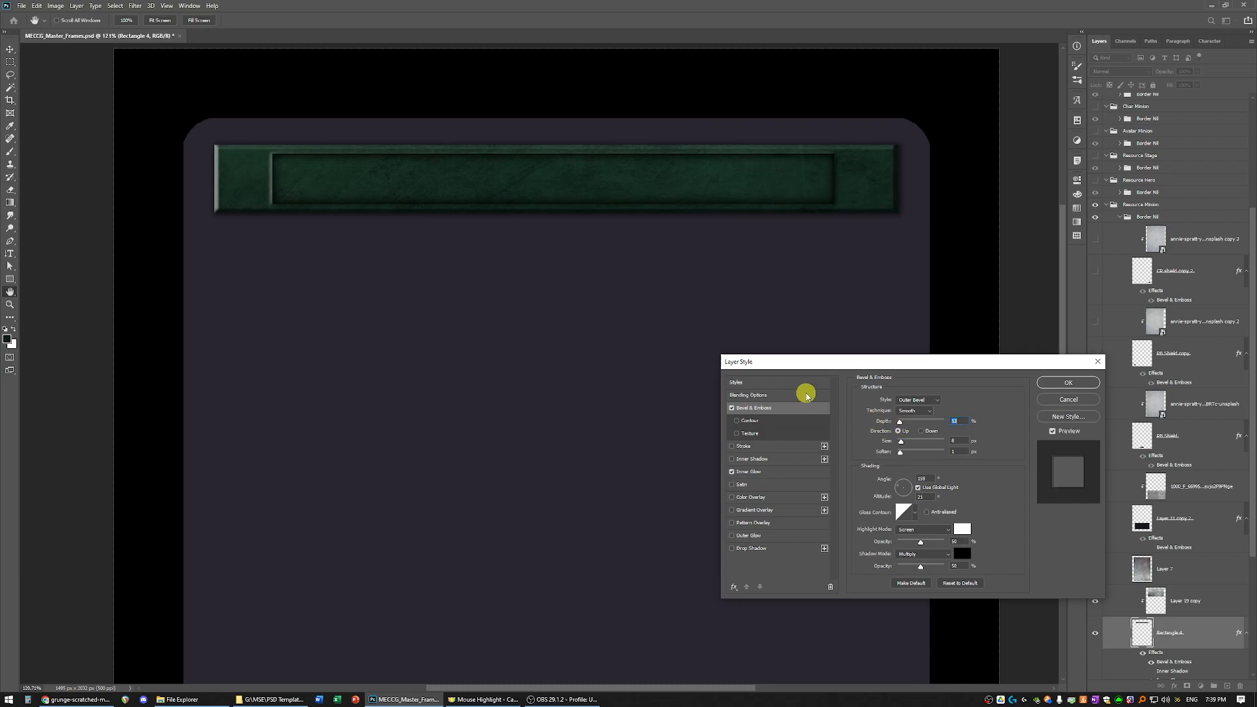
{"action": "left_click", "coordinate": [931, 401]}
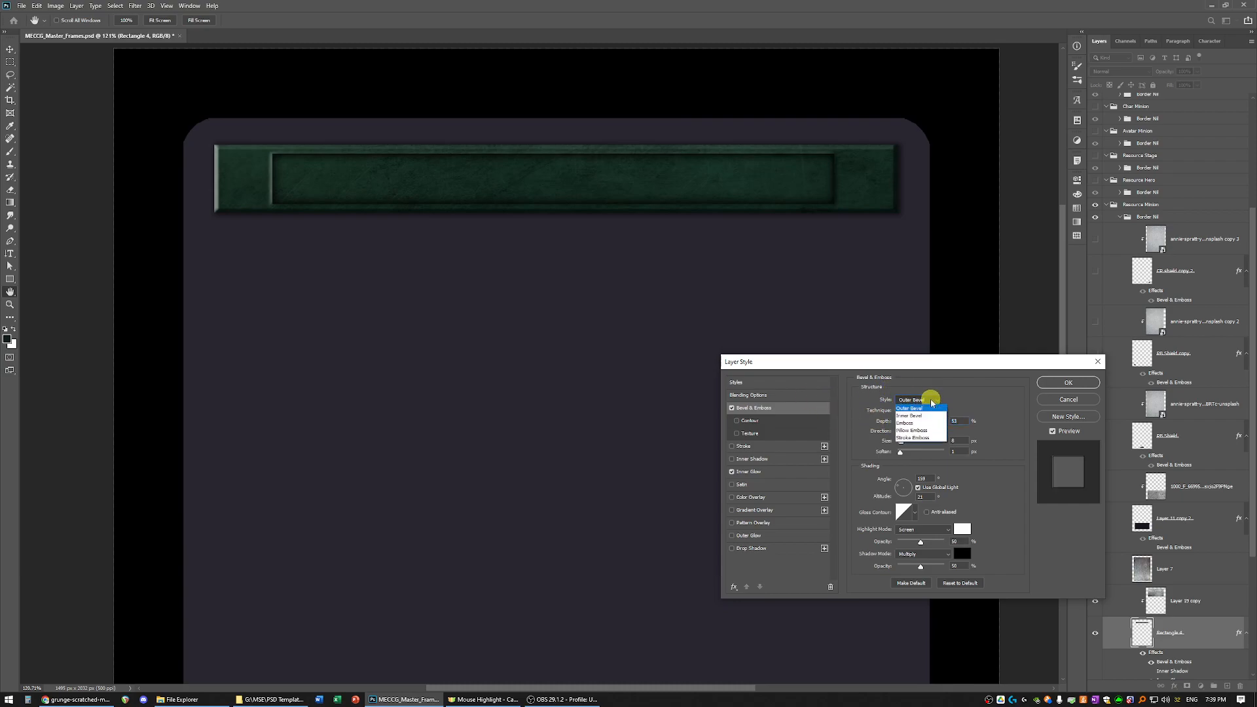
{"action": "left_click", "coordinate": [920, 422]}
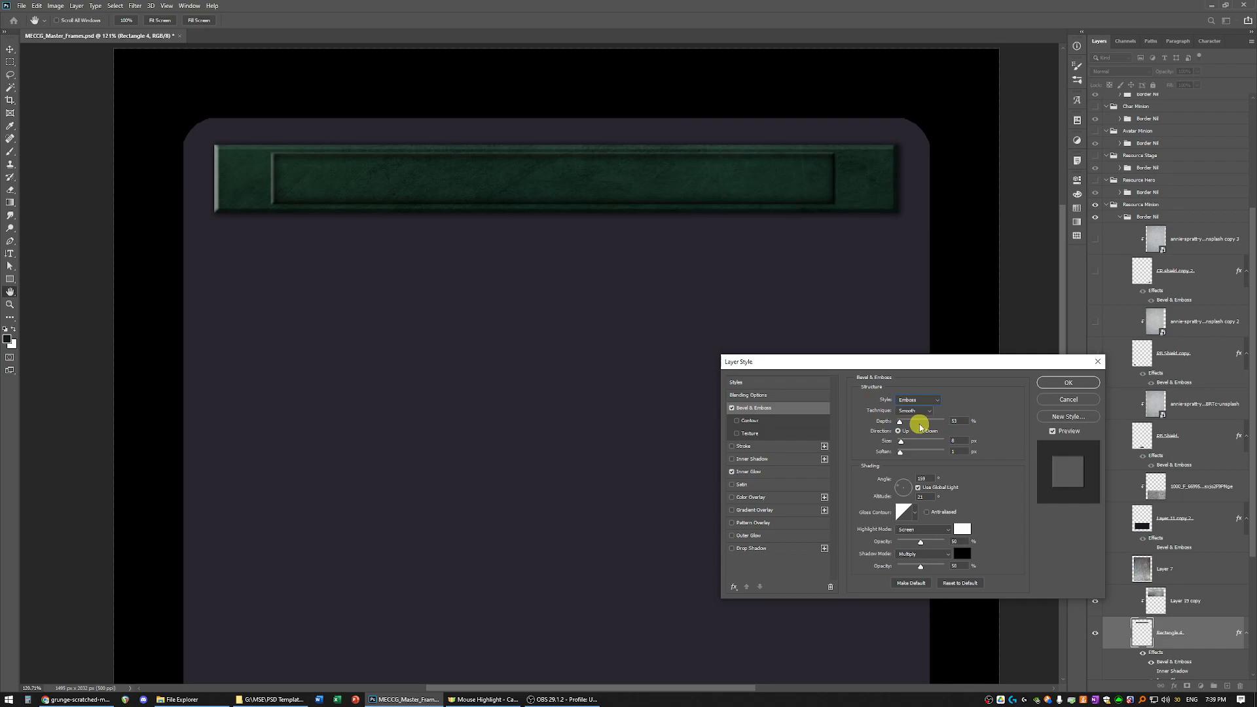
{"action": "left_click", "coordinate": [733, 408]}
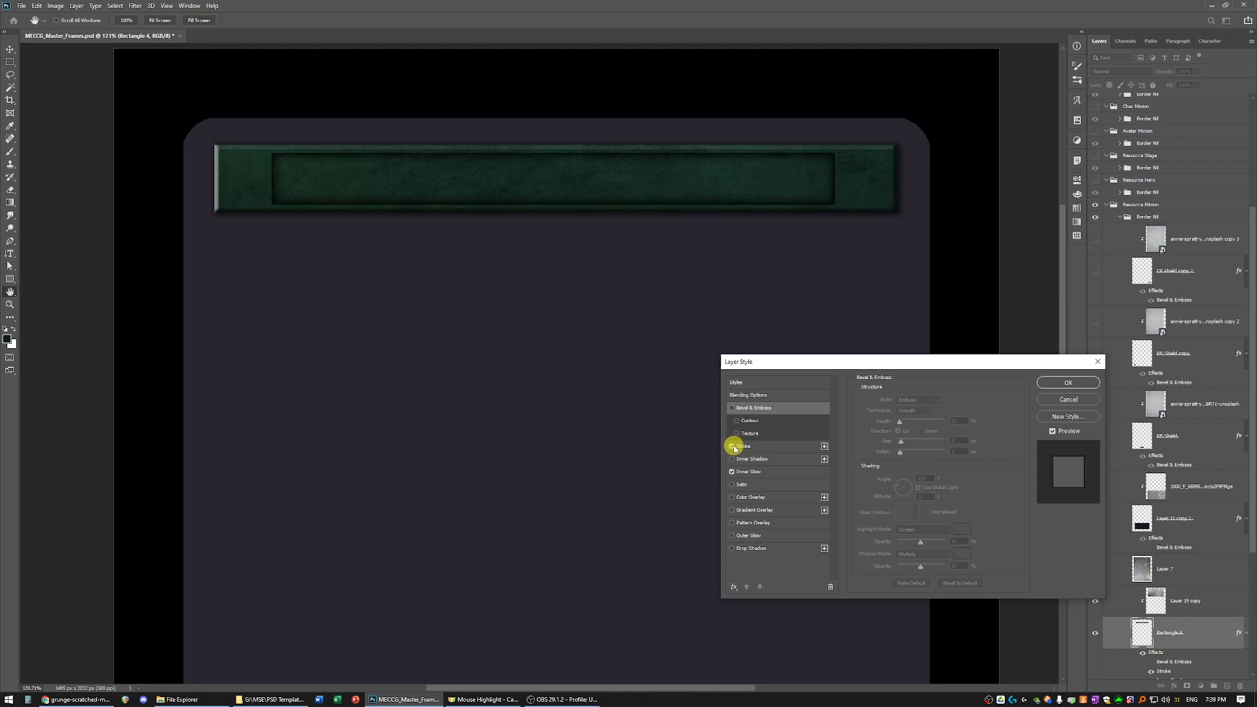
Test a thin black outside stroke on the inner rectangle, disable it and apply the layer style with only Inner Glow
{"action": "left_click", "coordinate": [780, 445]}
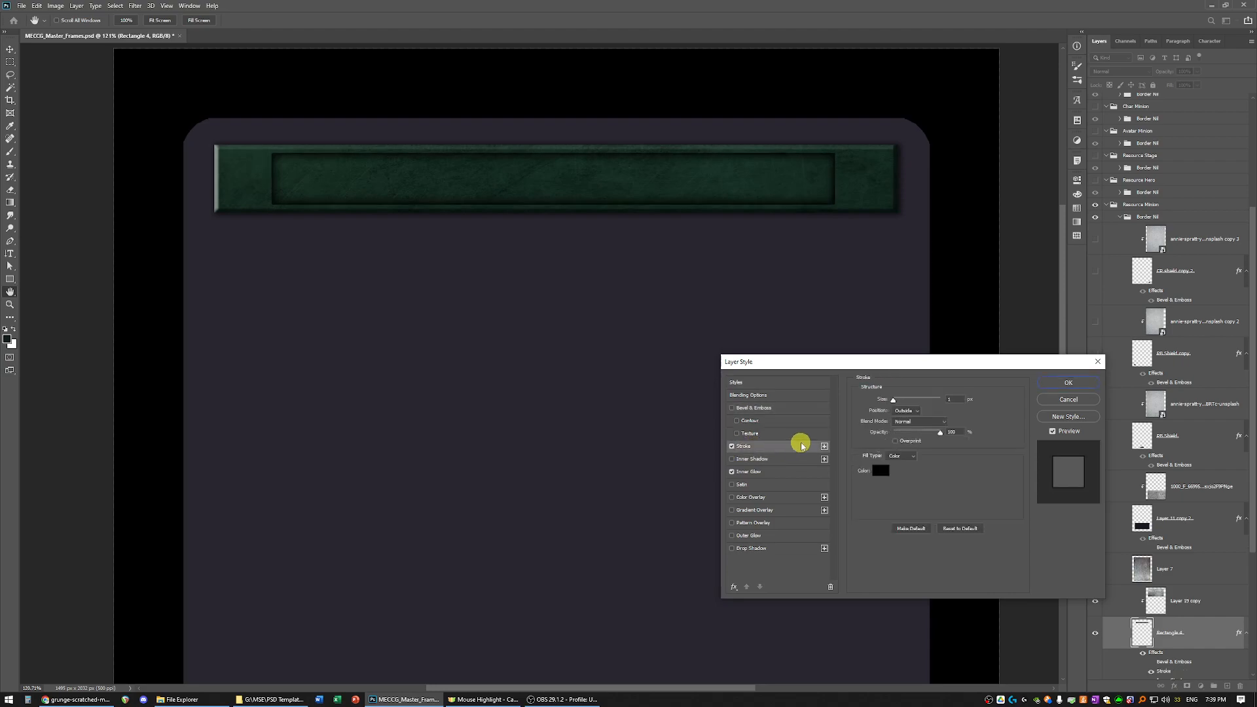
{"action": "mouse_move", "coordinate": [896, 401]}
{"action": "left_mouse_down"}
{"action": "mouse_move", "coordinate": [910, 403]}
{"action": "mouse_move", "coordinate": [878, 409]}
{"action": "left_mouse_up"}
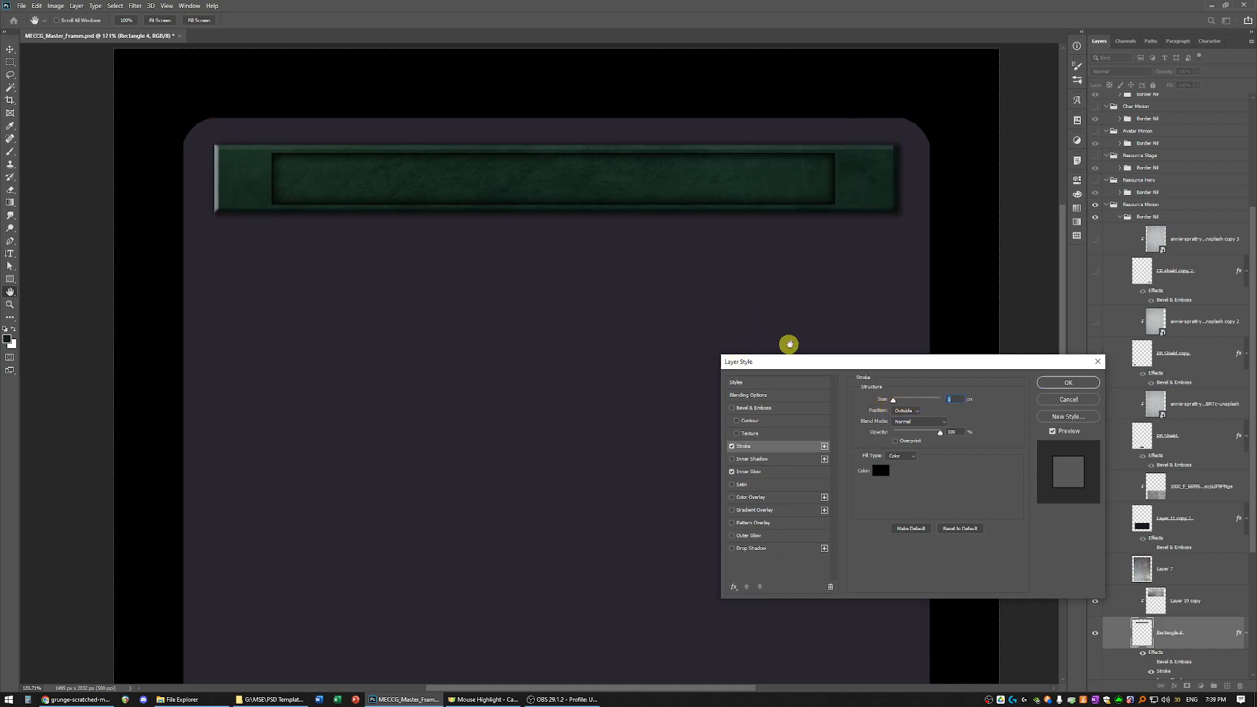
{"action": "left_click", "coordinate": [732, 447]}
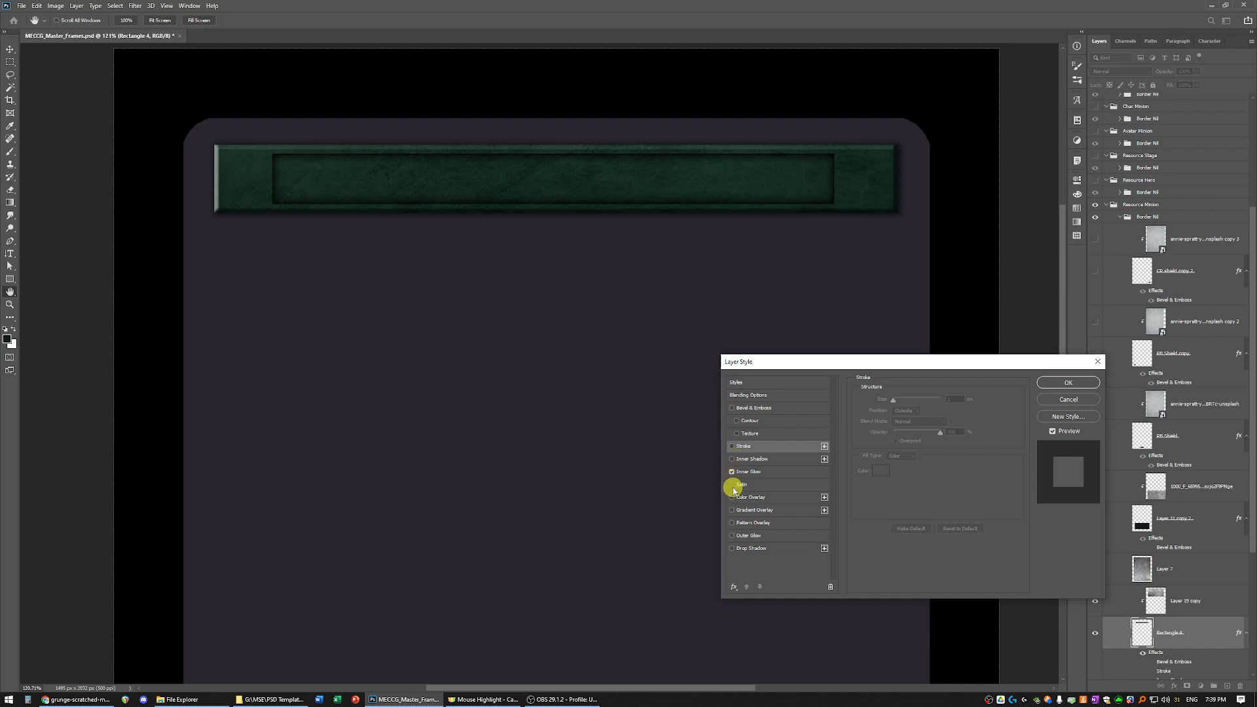
{"action": "left_click", "coordinate": [1083, 382]}
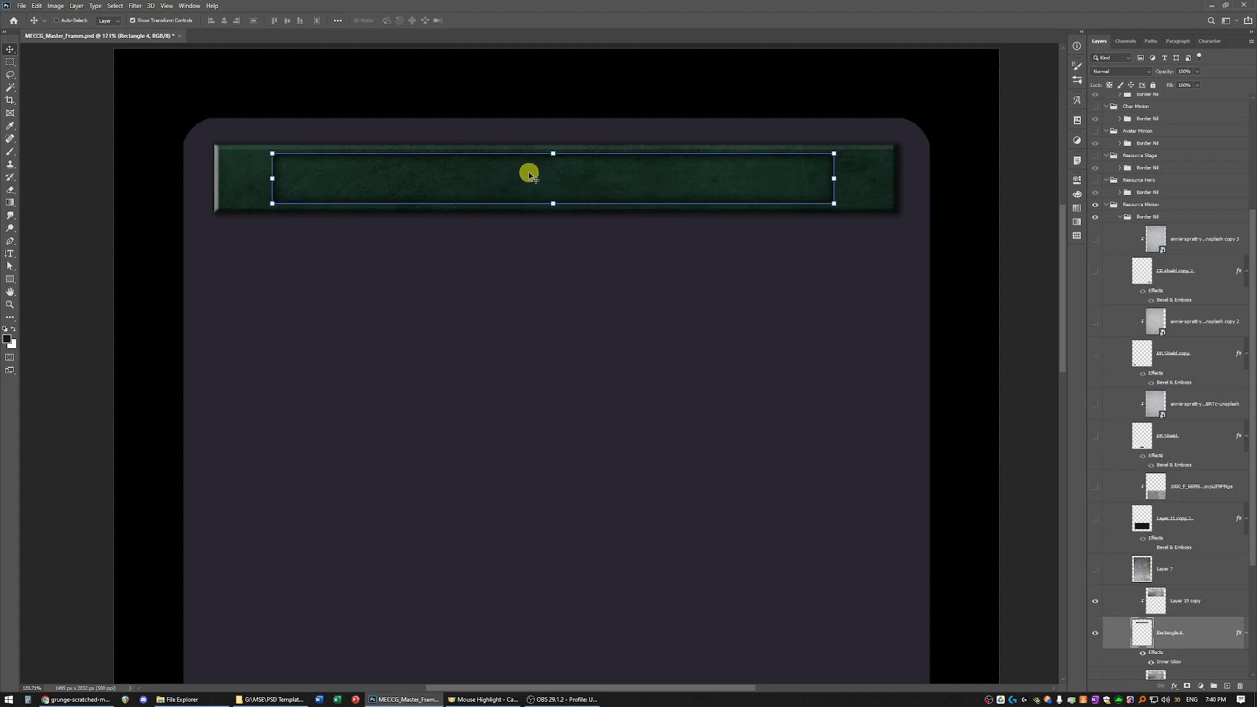
Select the inner rectangle with the Magic Wand, paint it a darker green with the Brush and clear the selection
{"action": "key", "text": "w"}
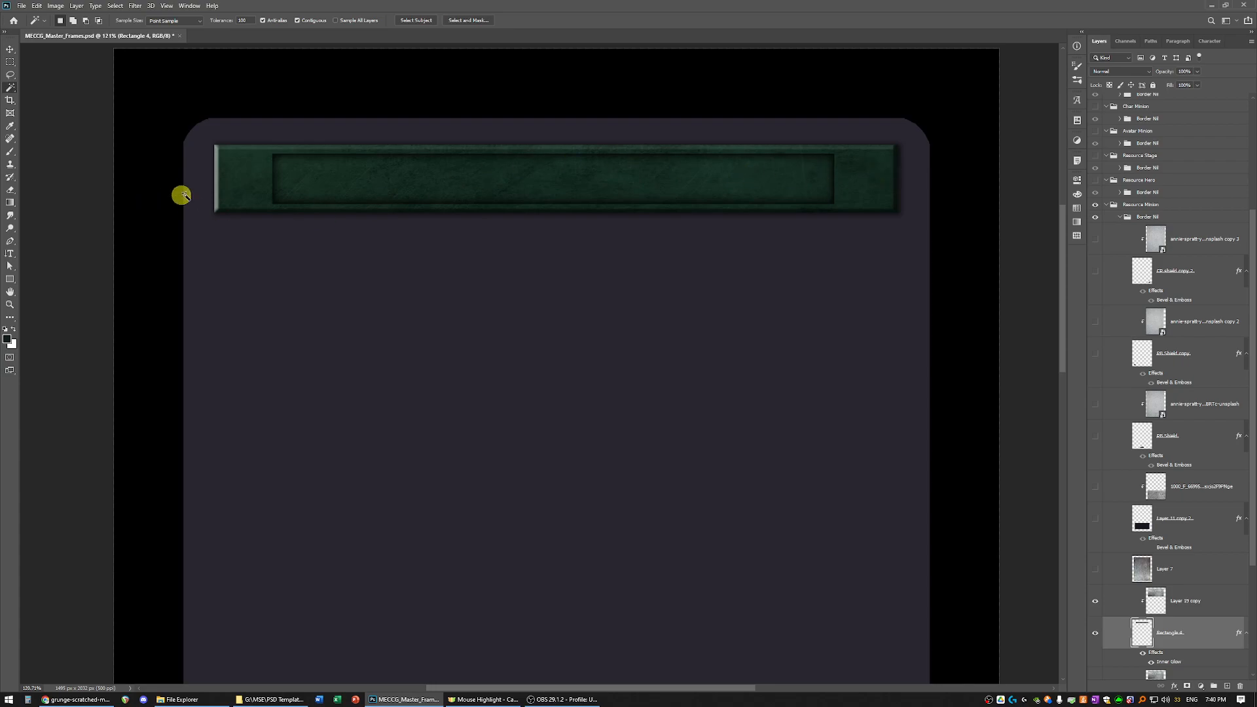
{"action": "left_click", "coordinate": [668, 184]}
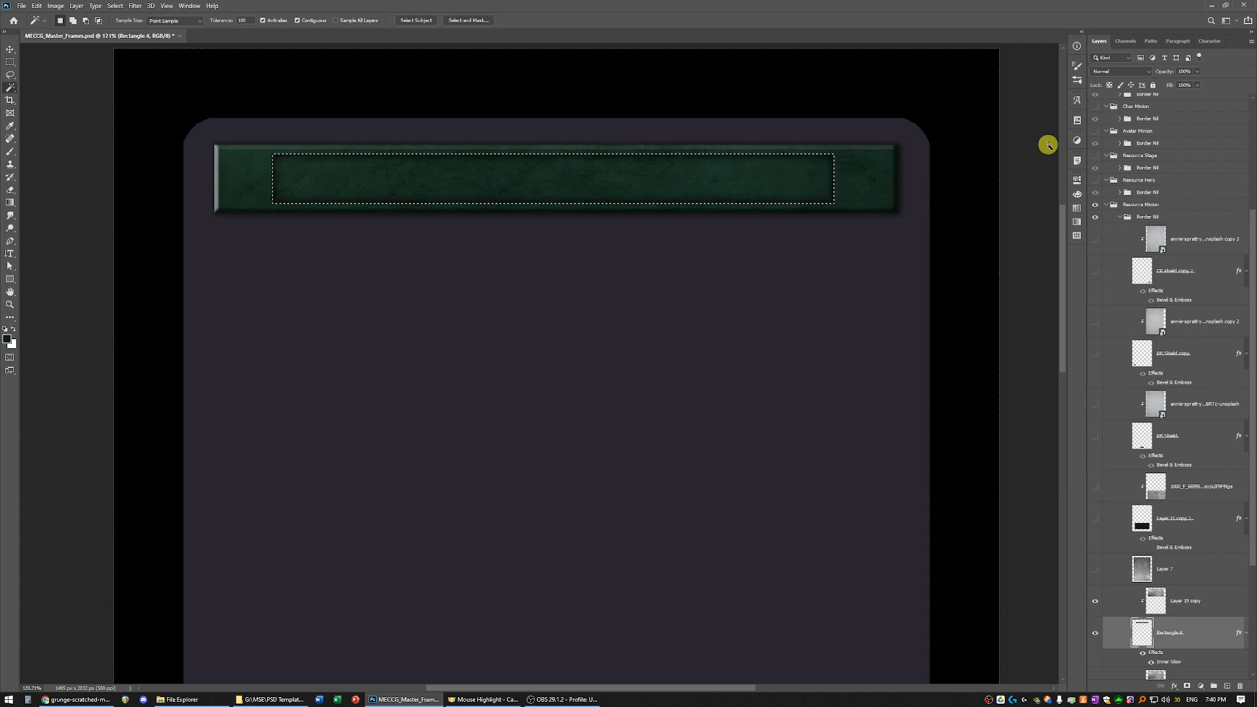
{"action": "left_click", "coordinate": [1077, 193]}
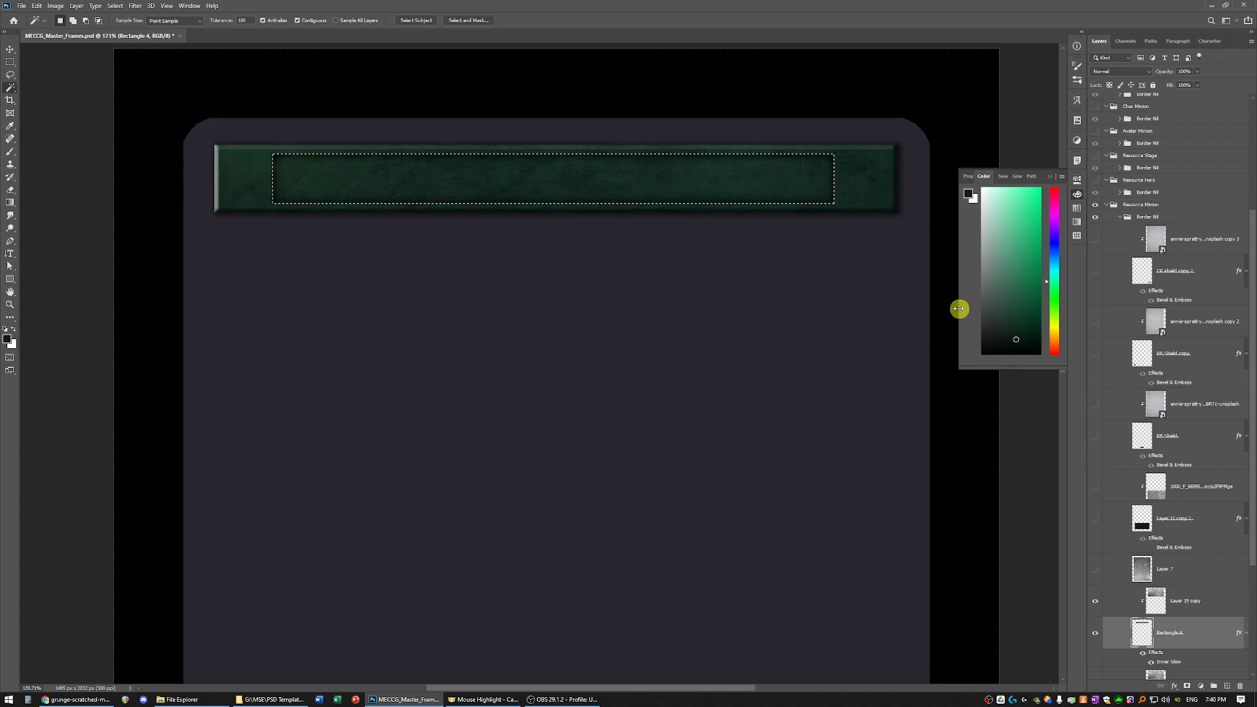
{"action": "key", "text": "b"}
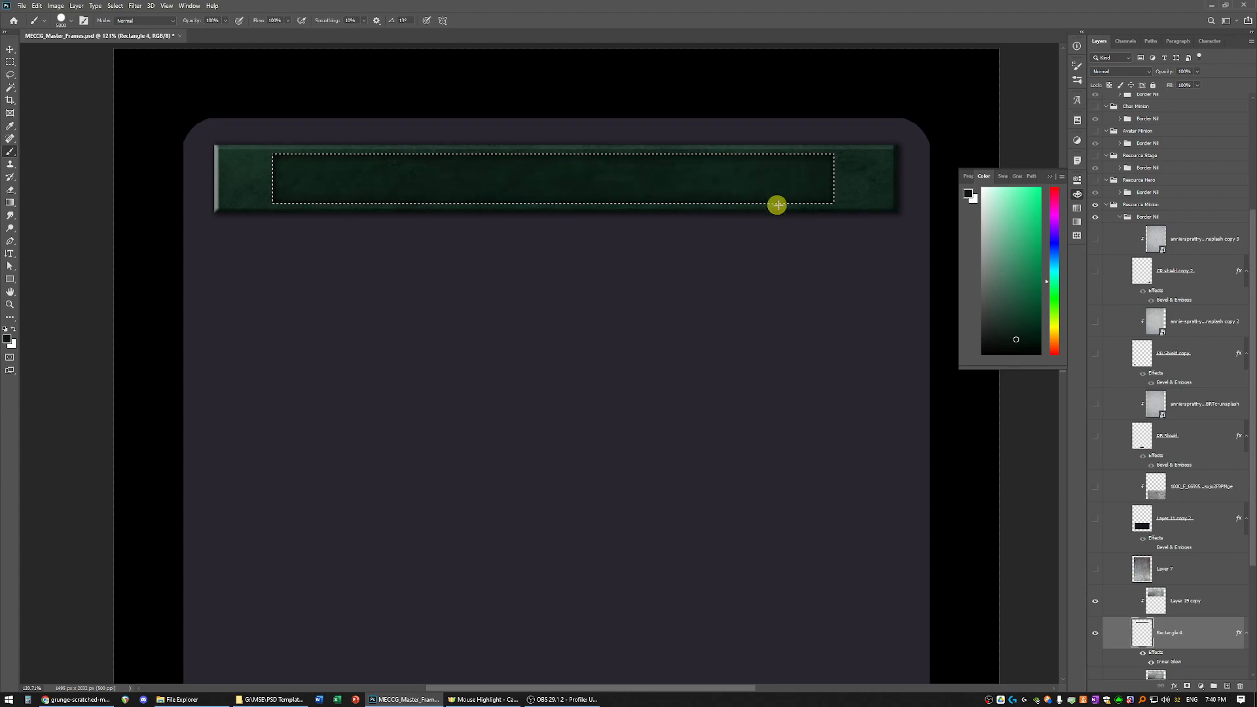
{"action": "left_click", "coordinate": [1050, 180]}
{"action": "key", "text": "m"}
{"action": "right_click", "coordinate": [839, 283]}
{"action": "left_click", "coordinate": [852, 288]}
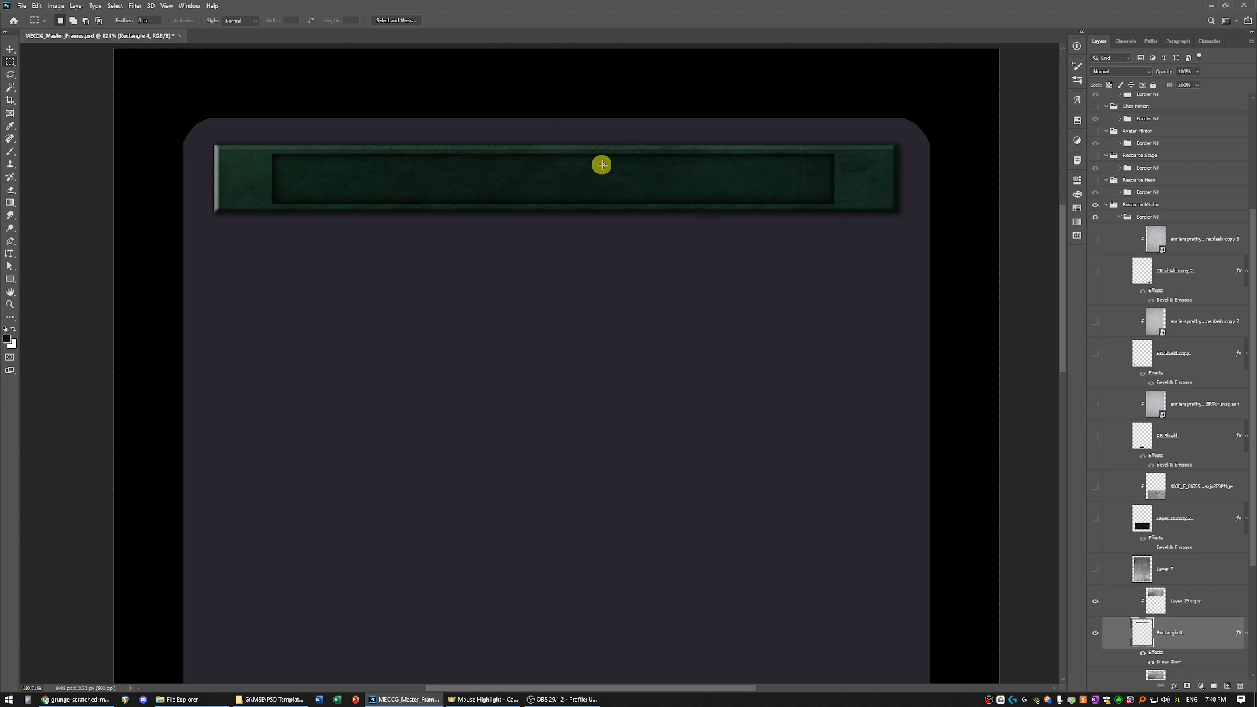
Examine the title bar and its recessed inner rectangle on the whole card and close up
{"action": "scroll", "coordinate": [542, 427], "scroll_direction": "down", "scroll_amount": 5}
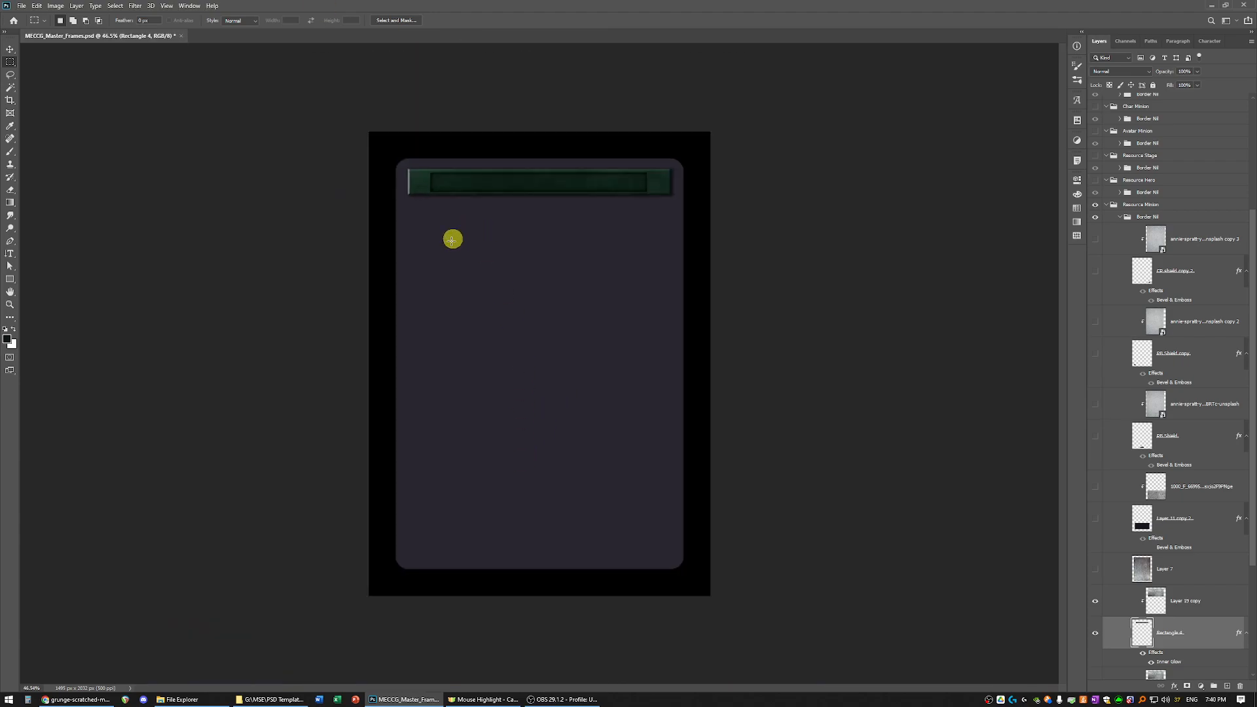
{"action": "scroll", "coordinate": [428, 287], "scroll_direction": "up", "scroll_amount": 2}
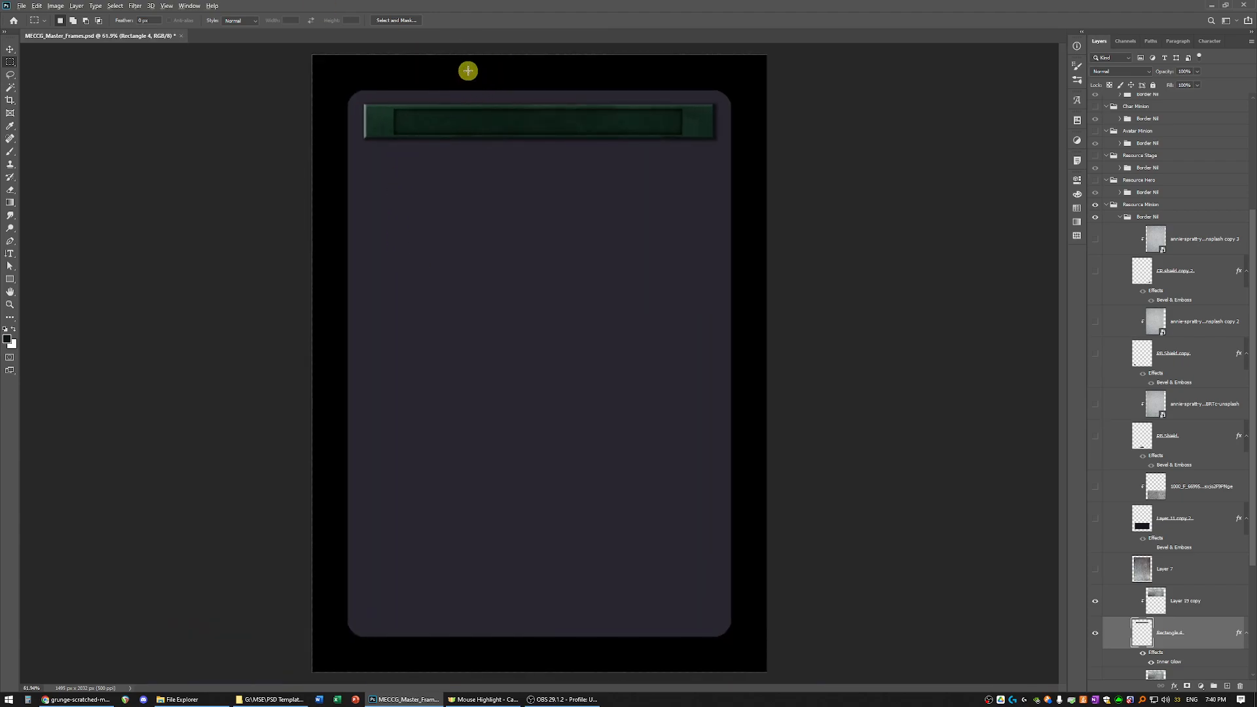
{"action": "scroll", "coordinate": [530, 70], "scroll_direction": "up", "scroll_amount": 6}
{"action": "scroll", "coordinate": [409, 189], "scroll_direction": "up", "scroll_amount": 1}
{"action": "scroll", "coordinate": [409, 189], "scroll_direction": "down", "scroll_amount": 1}
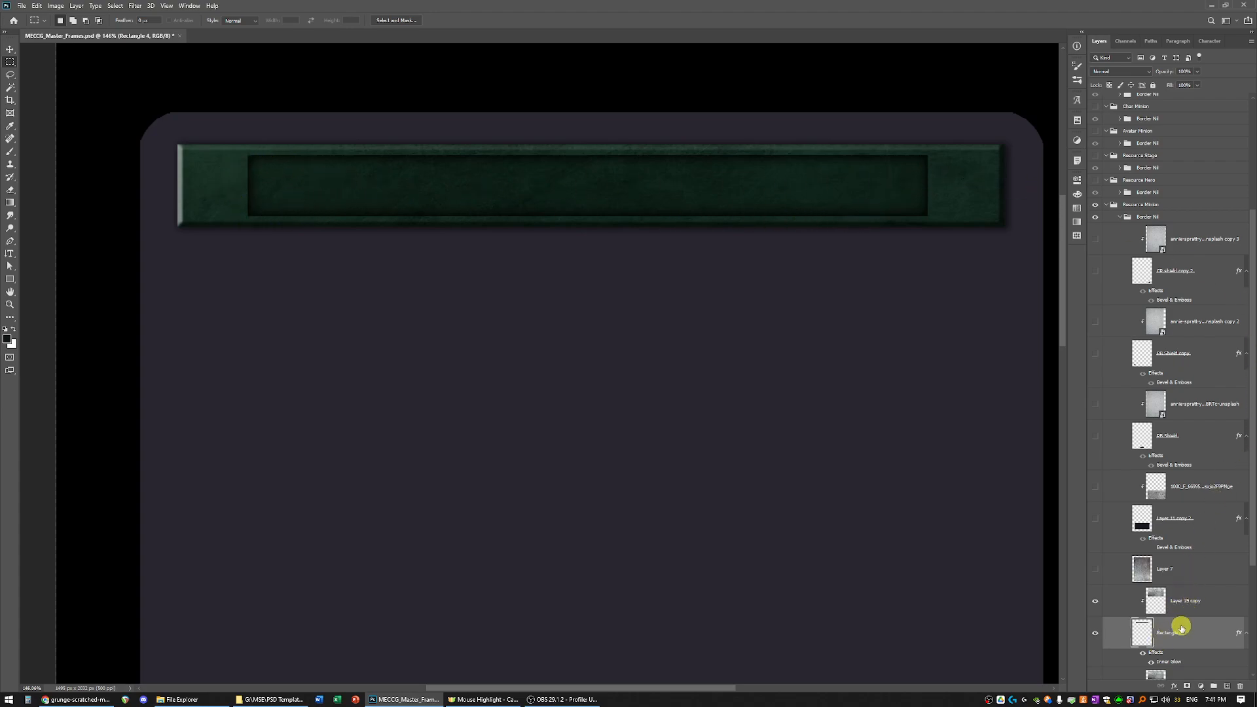
{"action": "scroll", "coordinate": [892, 463], "scroll_direction": "down", "scroll_amount": 2}
{"action": "scroll", "coordinate": [892, 432], "scroll_direction": "up", "scroll_amount": 3}
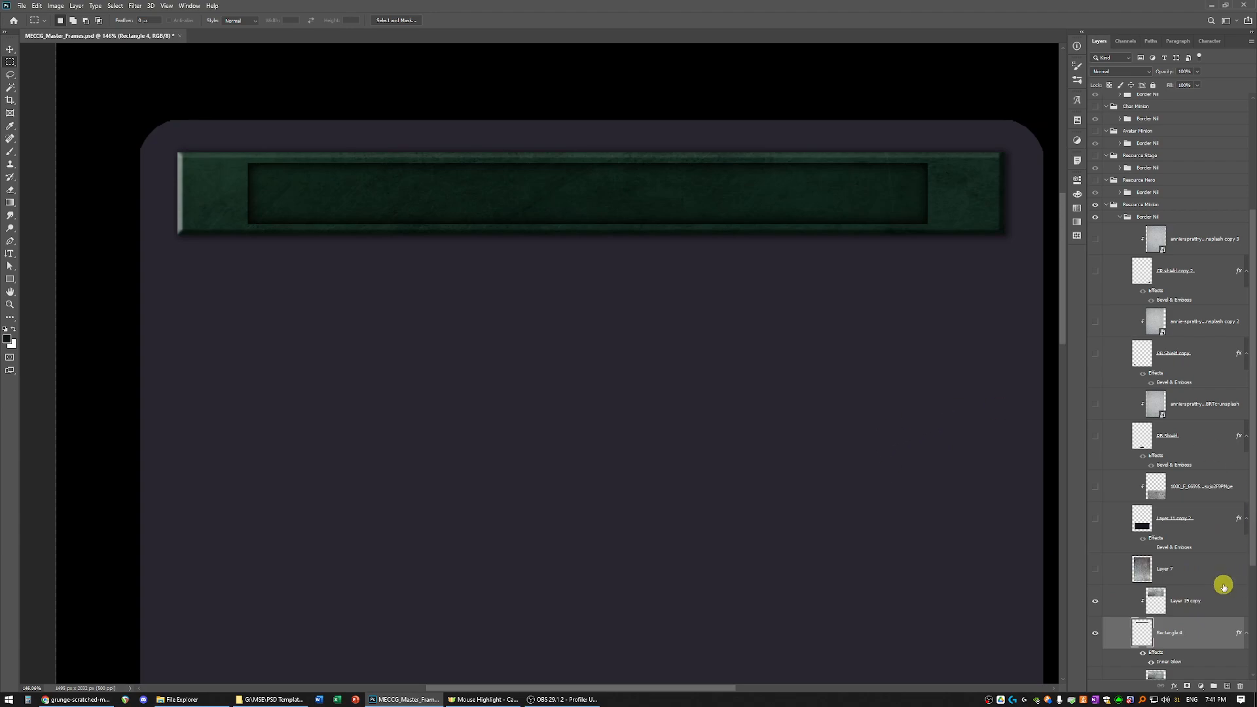
Hide the inner rectangle's current texture, then show the scratched Layer 7 texture and move it directly above Rectangle 4
{"action": "left_click", "coordinate": [1201, 572]}
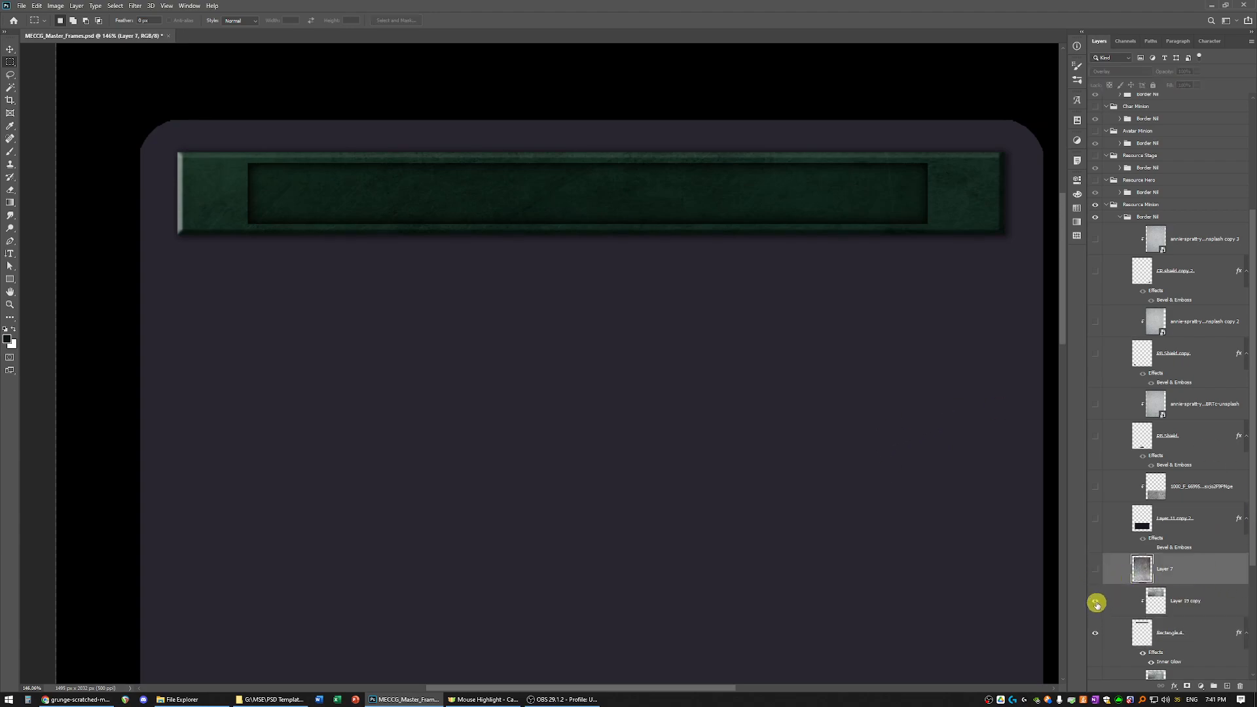
{"action": "left_click", "coordinate": [1095, 602]}
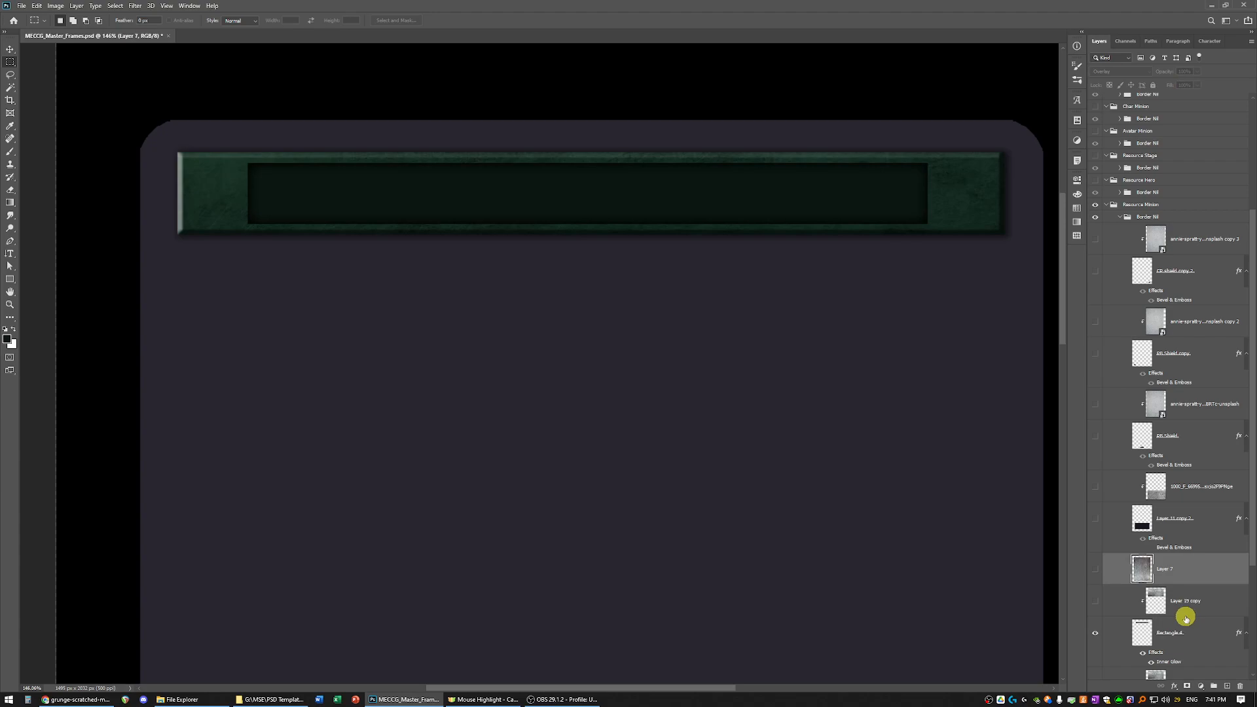
{"action": "left_click", "coordinate": [1198, 601]}
{"action": "left_click", "coordinate": [1188, 571]}
{"action": "left_click", "coordinate": [1096, 569]}
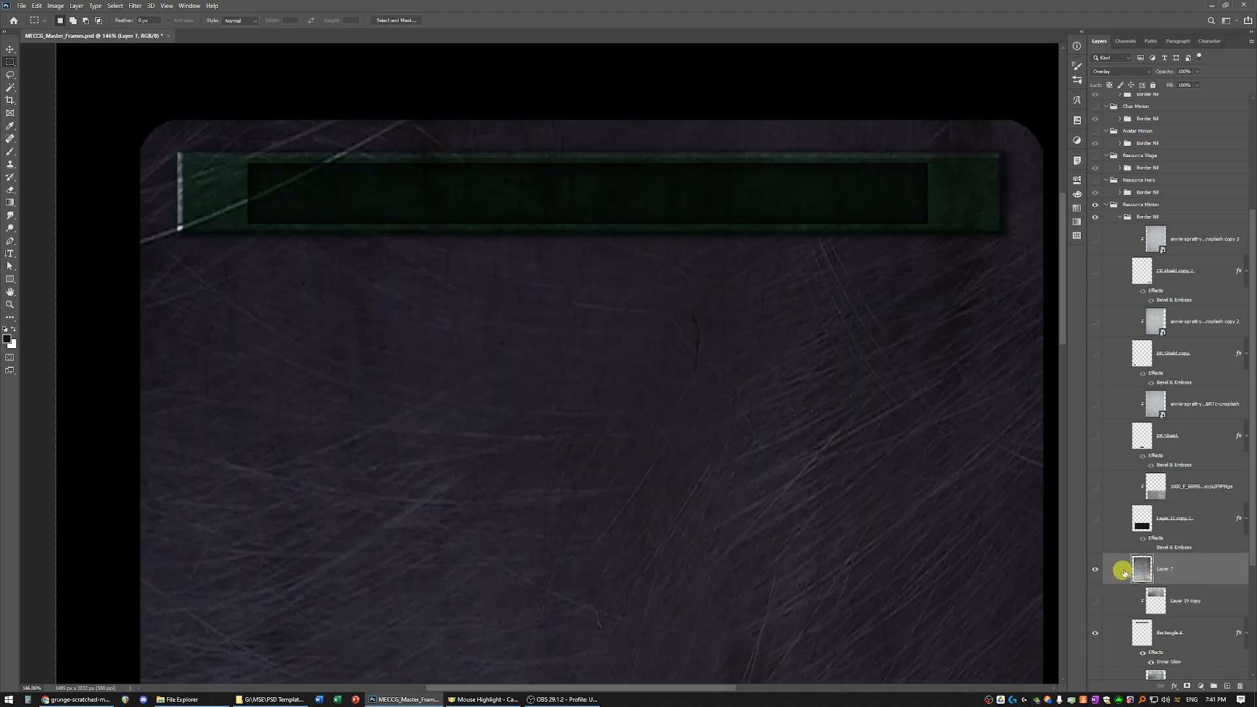
{"action": "left_click_drag", "start_coordinate": [1182, 570], "coordinate": [1183, 599]}
Release Layer 7's clipping mask and create it again so the scratched texture is clipped to the inner rectangle
{"action": "right_click", "coordinate": [1199, 603]}
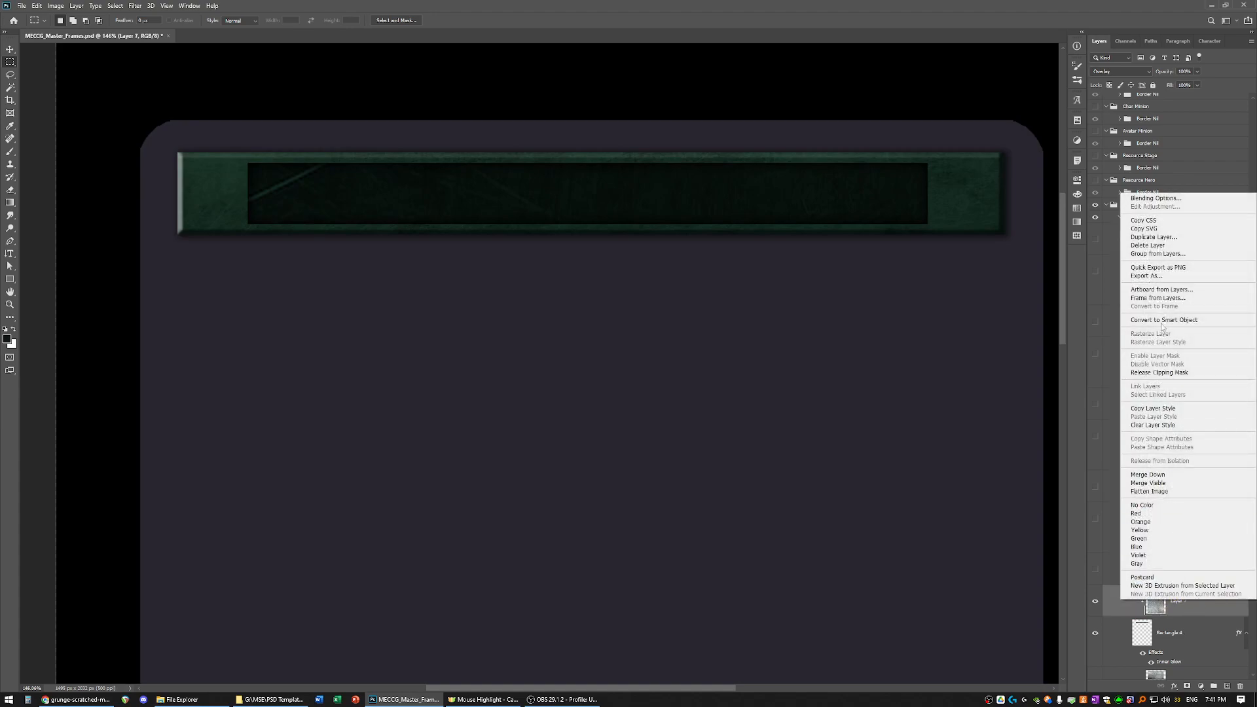
{"action": "left_click", "coordinate": [1166, 371]}
{"action": "right_click", "coordinate": [1182, 610]}
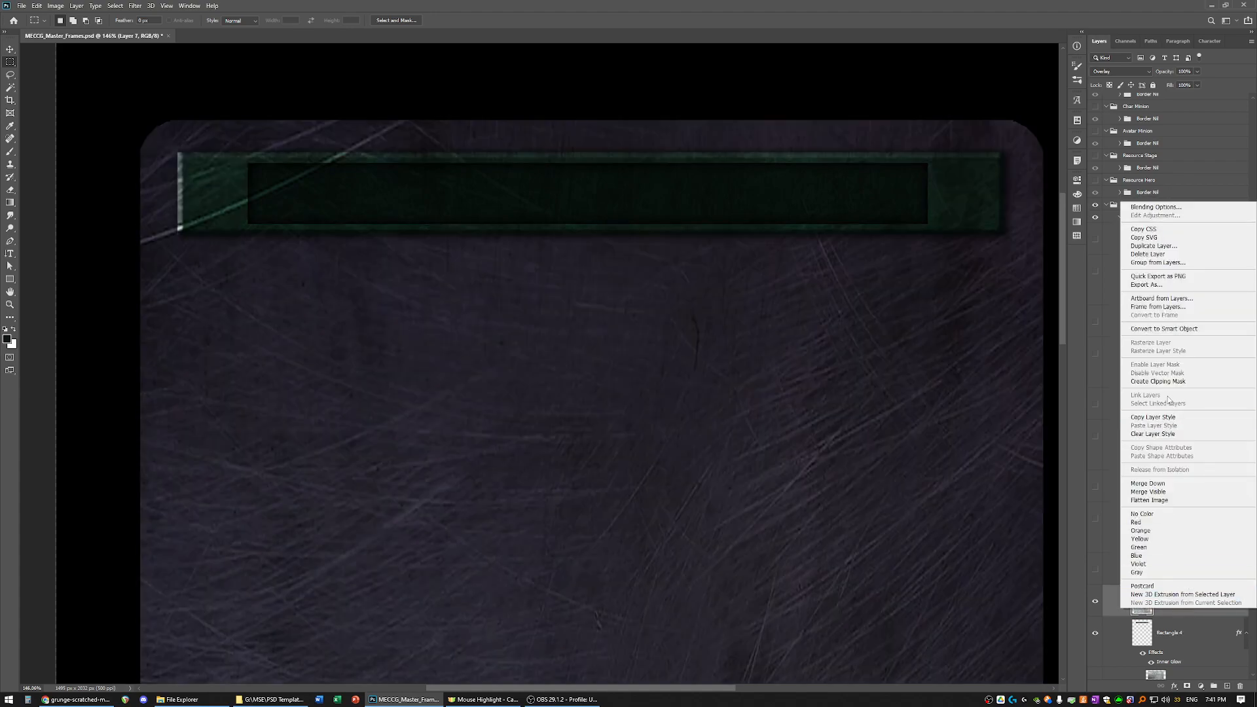
{"action": "left_click", "coordinate": [1172, 387]}
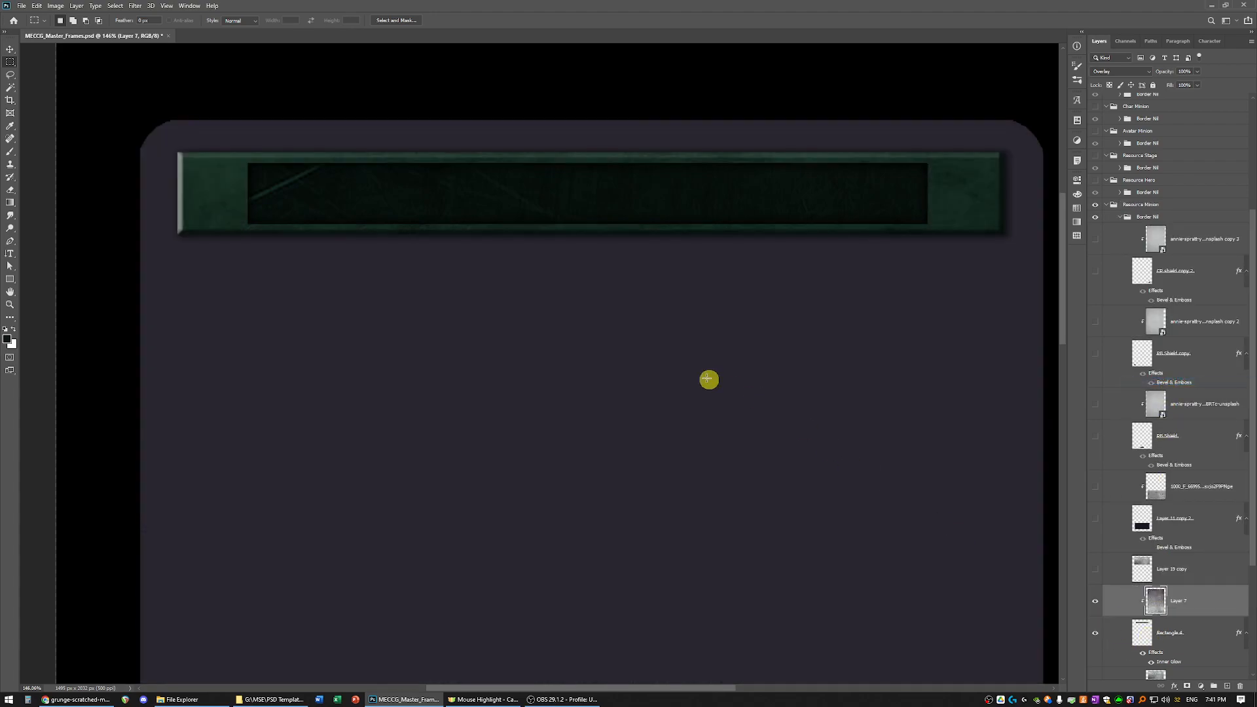
Shift the clipped scratch texture up and slightly left so its denser scratches fill the inner rectangle
{"action": "key", "text": "v"}
{"action": "left_click_drag", "start_coordinate": [825, 427], "coordinate": [762, 264]}
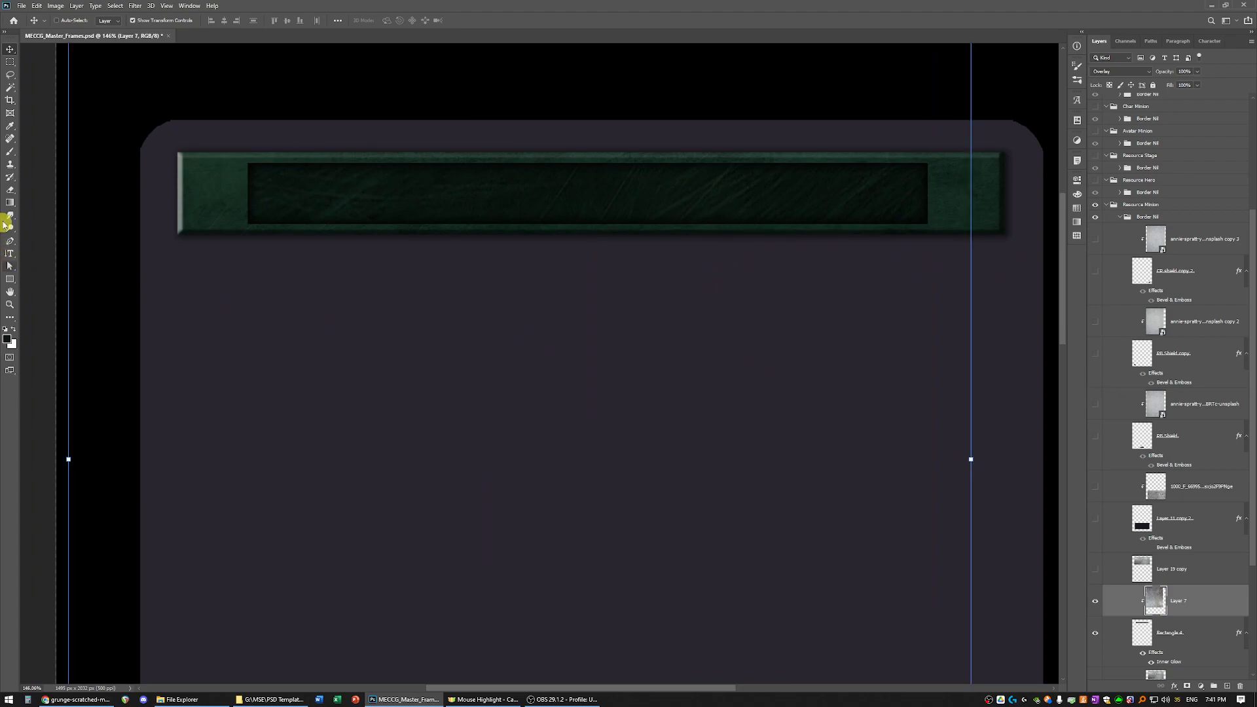
{"action": "left_click", "coordinate": [10, 62]}
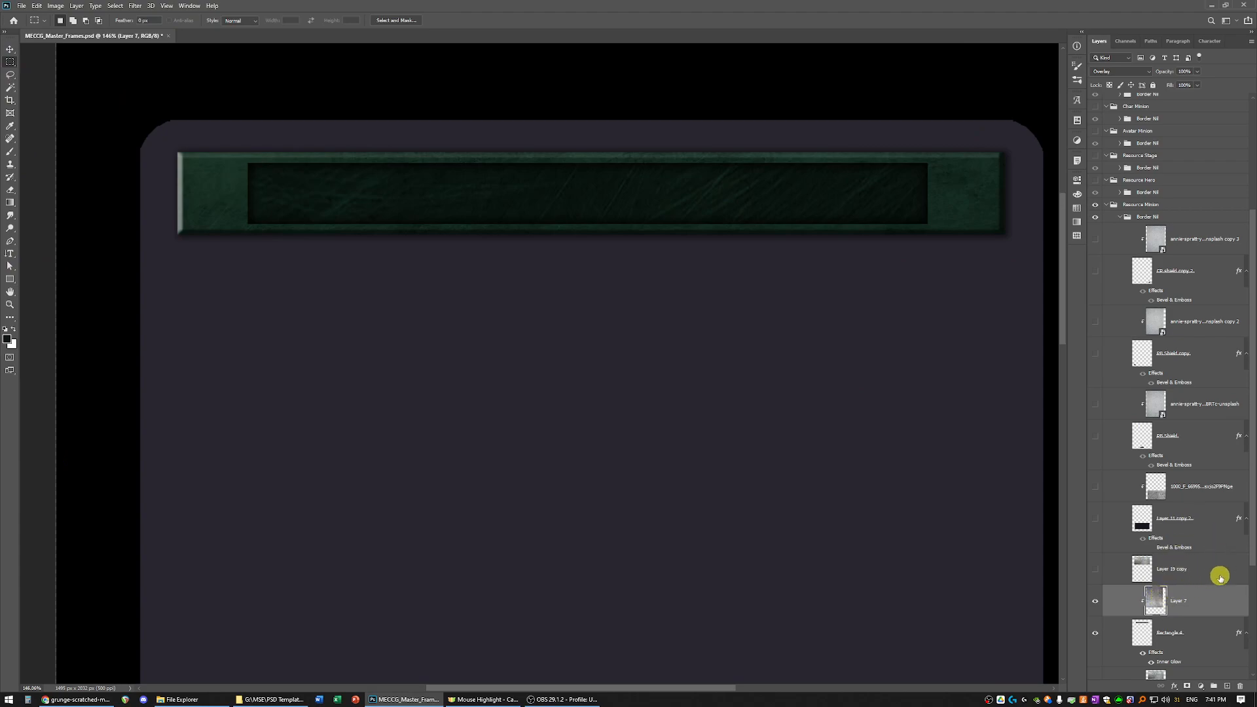
Select the inner rectangle on Rectangle 4 with the Magic Wand and paint it a lighter green with the Brush
{"action": "left_click", "coordinate": [1199, 635]}
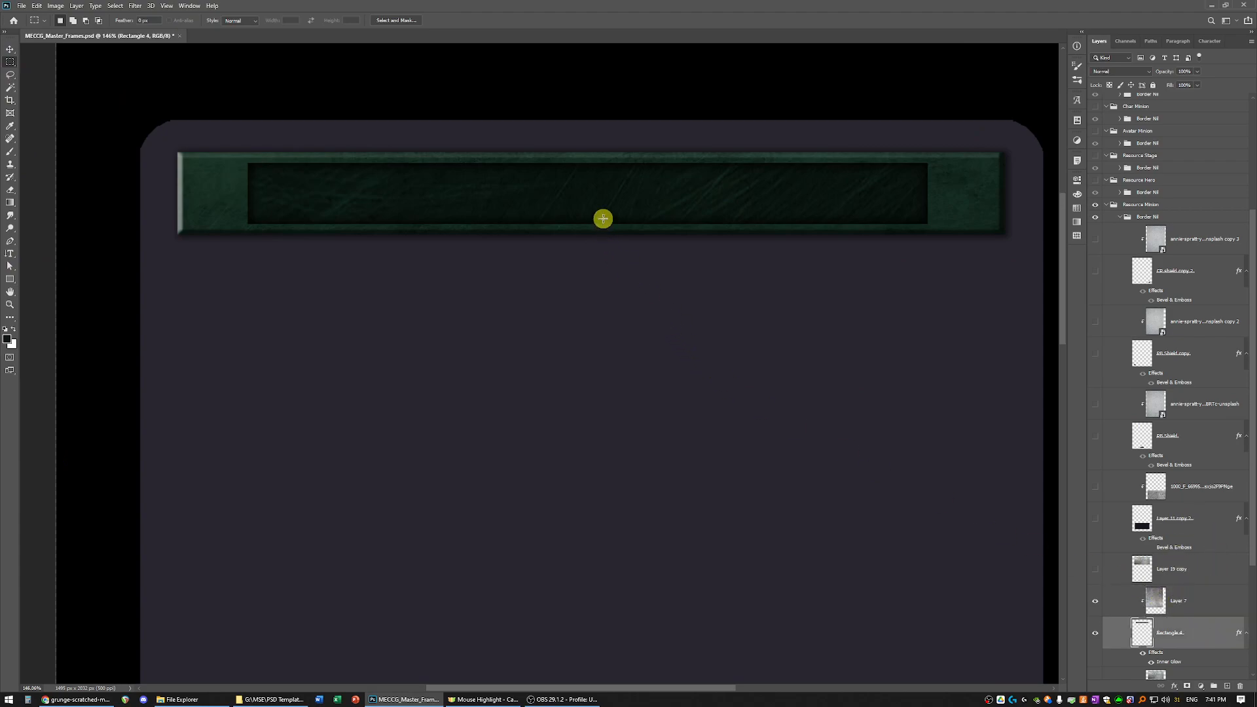
{"action": "key", "text": "e"}
{"action": "key", "text": "w"}
{"action": "left_click", "coordinate": [631, 195]}
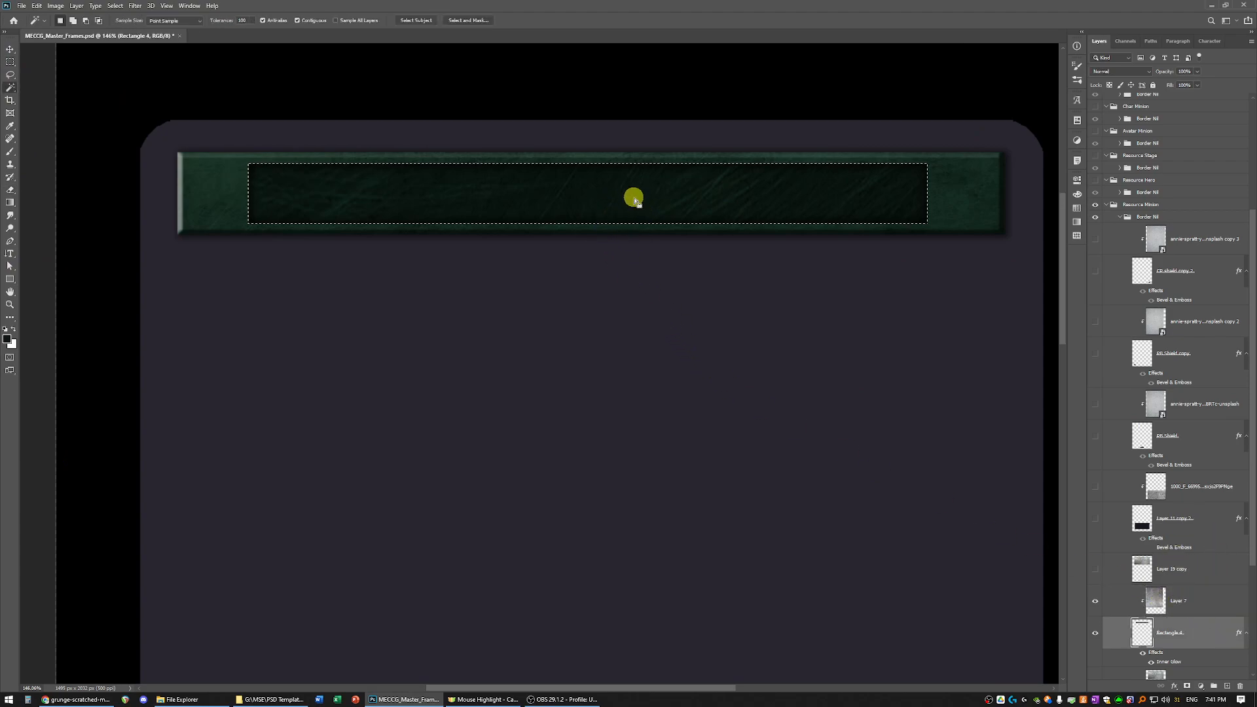
{"action": "left_click", "coordinate": [1077, 194]}
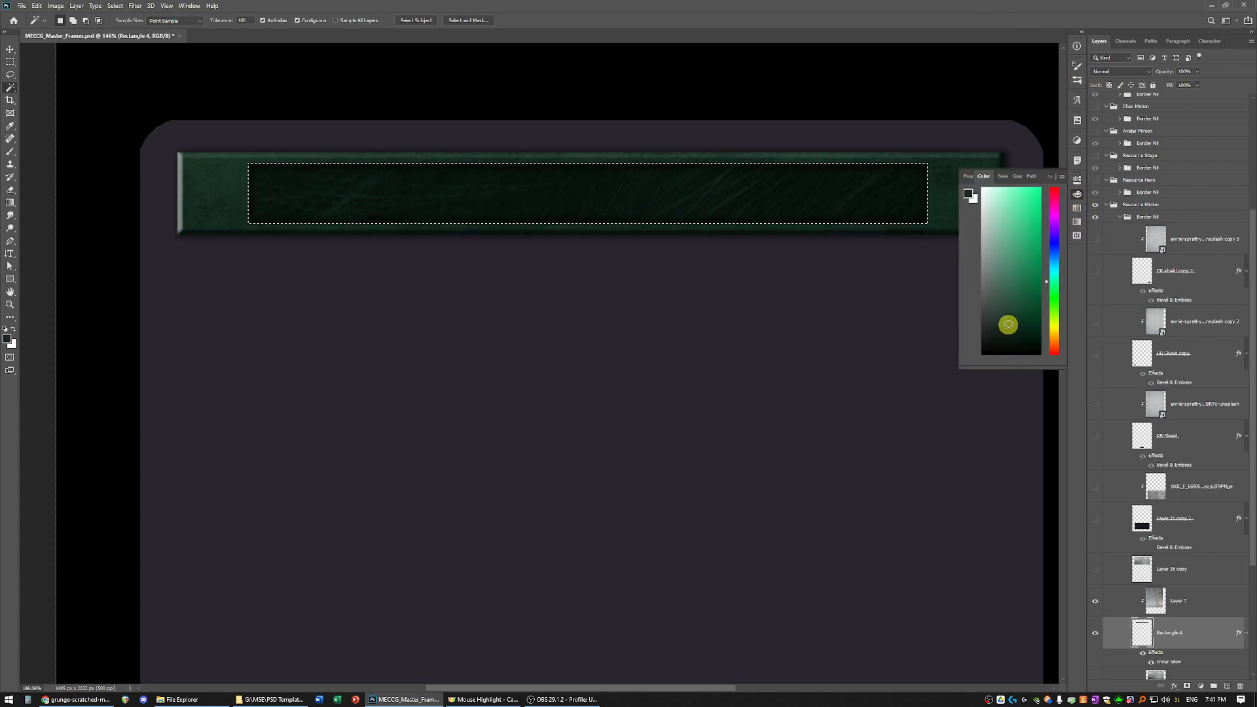
{"action": "key", "text": "b"}
{"action": "left_click", "coordinate": [724, 204]}
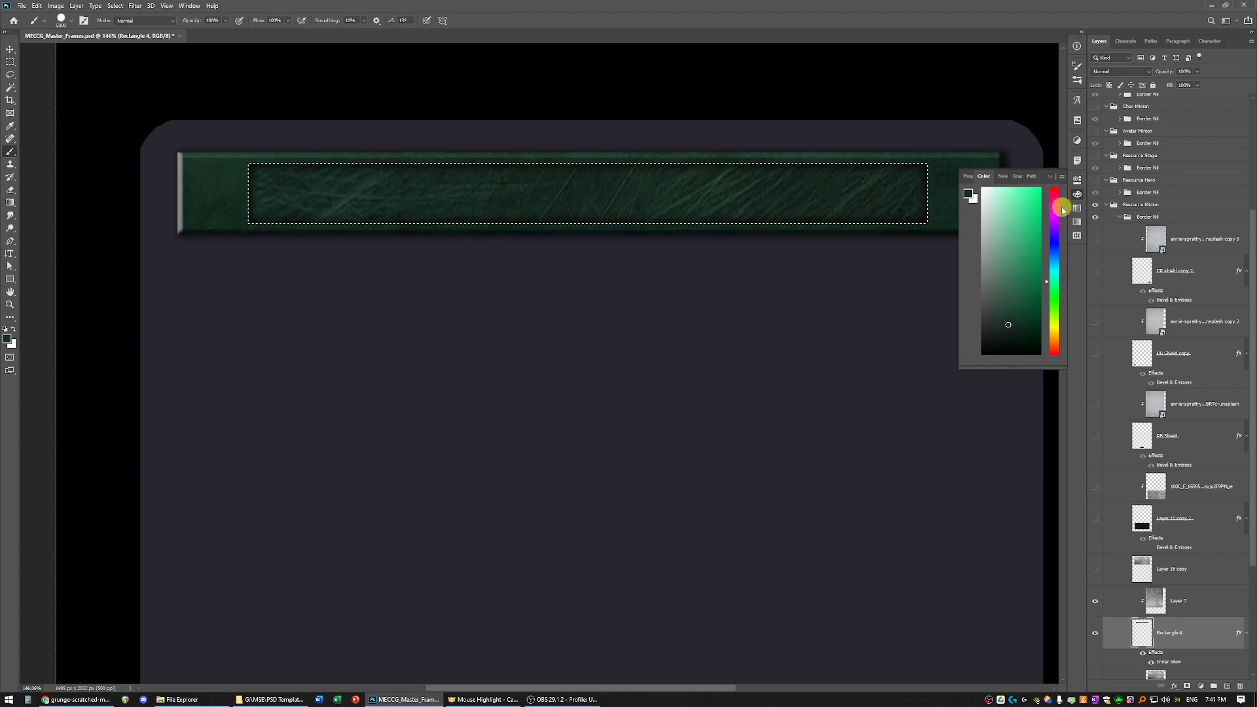
Repaint the selected inner rectangle a slightly darker green and clear the selection
{"action": "left_click", "coordinate": [1013, 332]}
{"action": "left_click", "coordinate": [805, 205]}
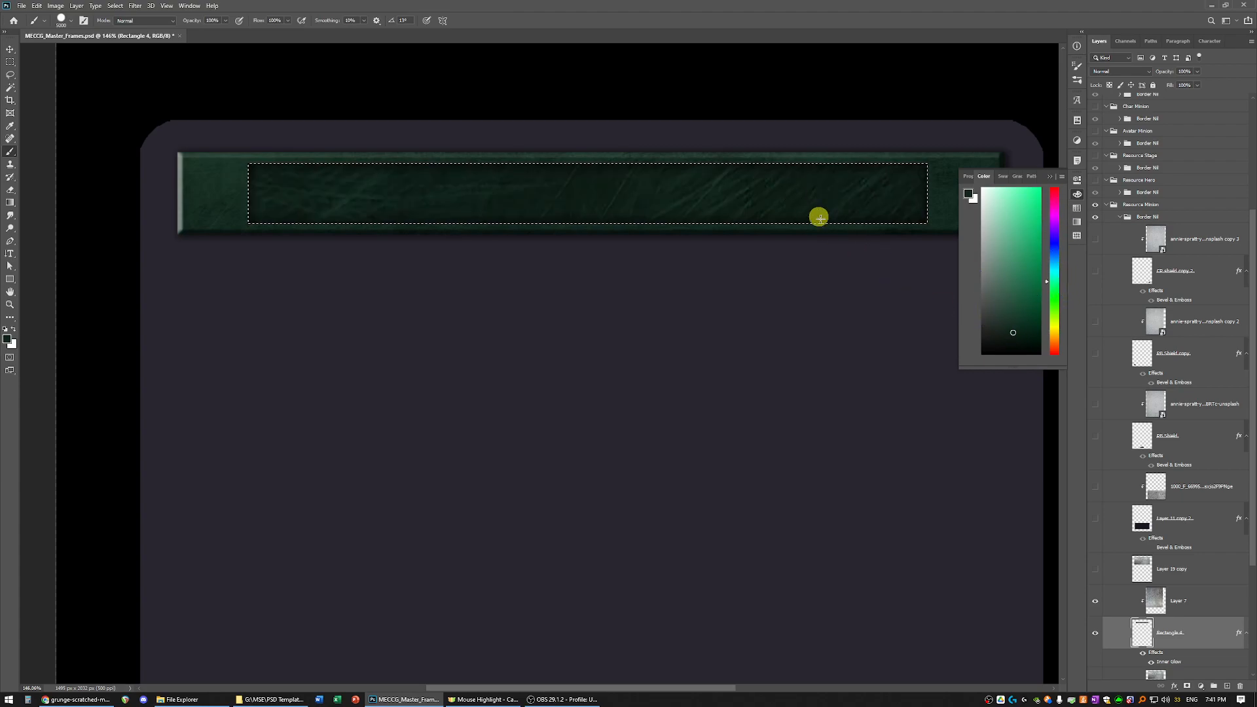
{"action": "left_click", "coordinate": [1049, 177]}
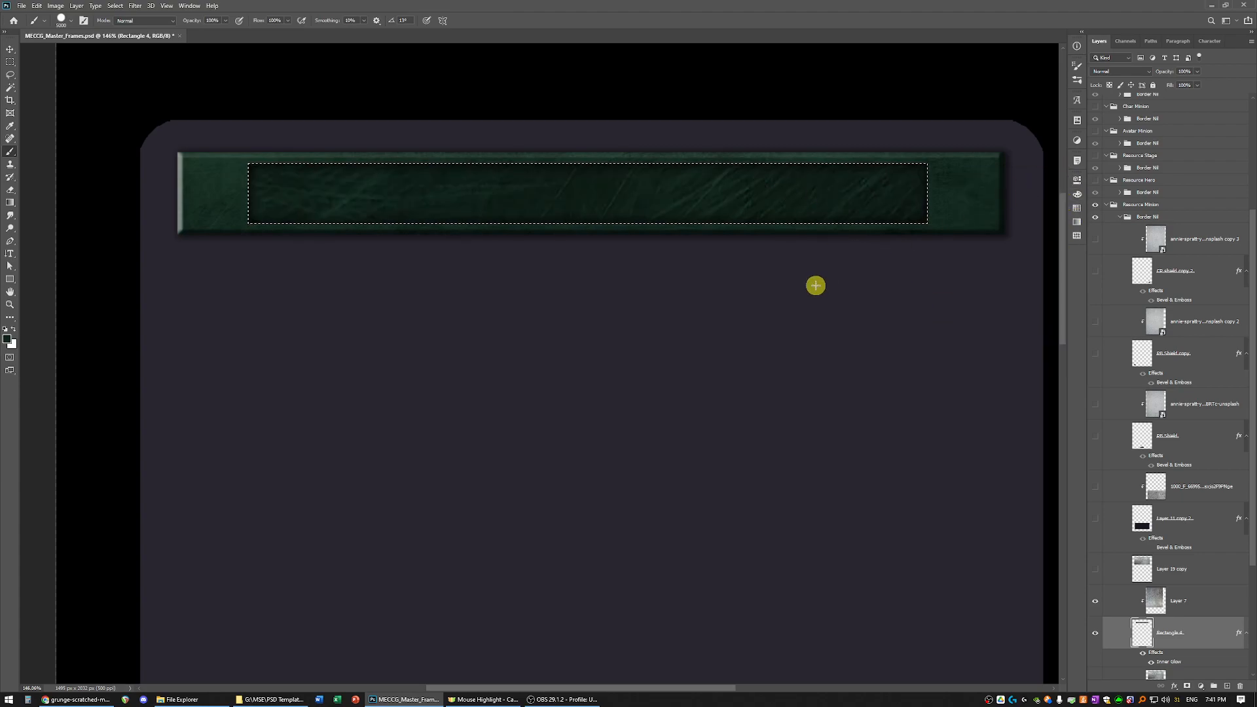
{"action": "key", "text": "m"}
{"action": "right_click", "coordinate": [796, 286]}
{"action": "left_click", "coordinate": [916, 289]}
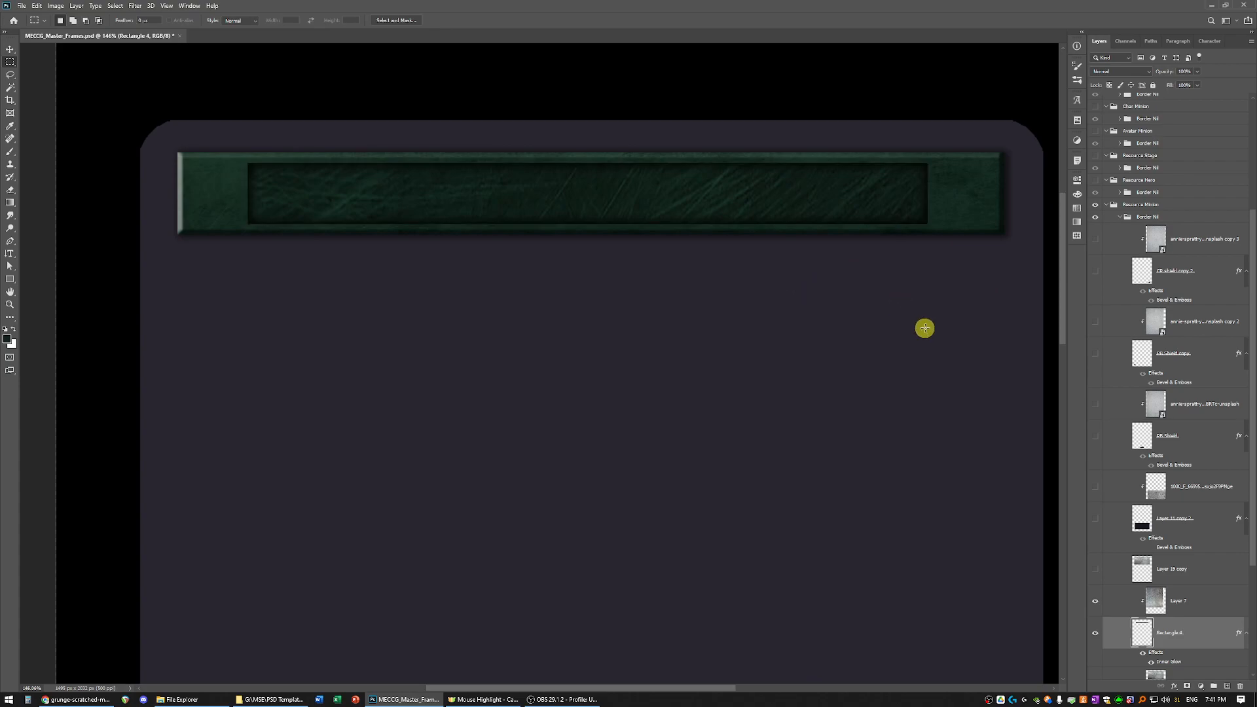
Examine the scratched inner rectangle and the title bar's beveled edges close up and on the whole card
{"action": "scroll", "coordinate": [844, 381], "scroll_direction": "down", "scroll_amount": 5}
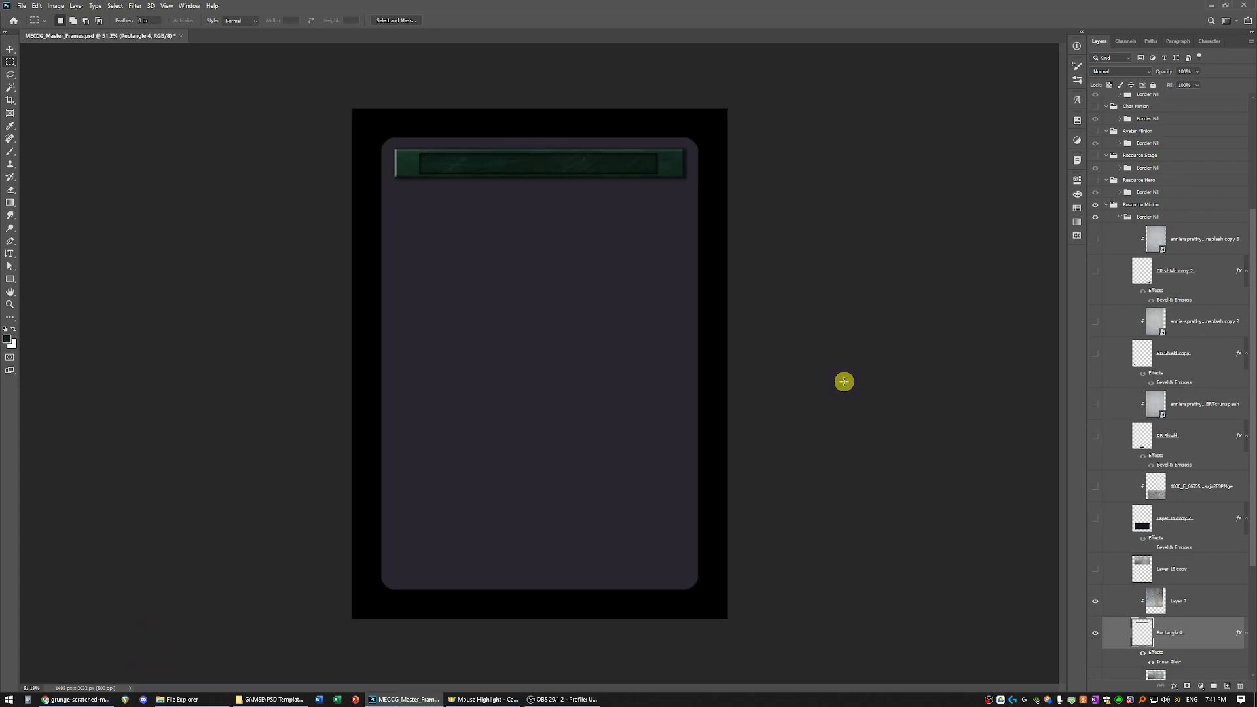
{"action": "scroll", "coordinate": [376, 185], "scroll_direction": "up", "scroll_amount": 4}
{"action": "scroll", "coordinate": [527, 159], "scroll_direction": "down", "scroll_amount": 1}
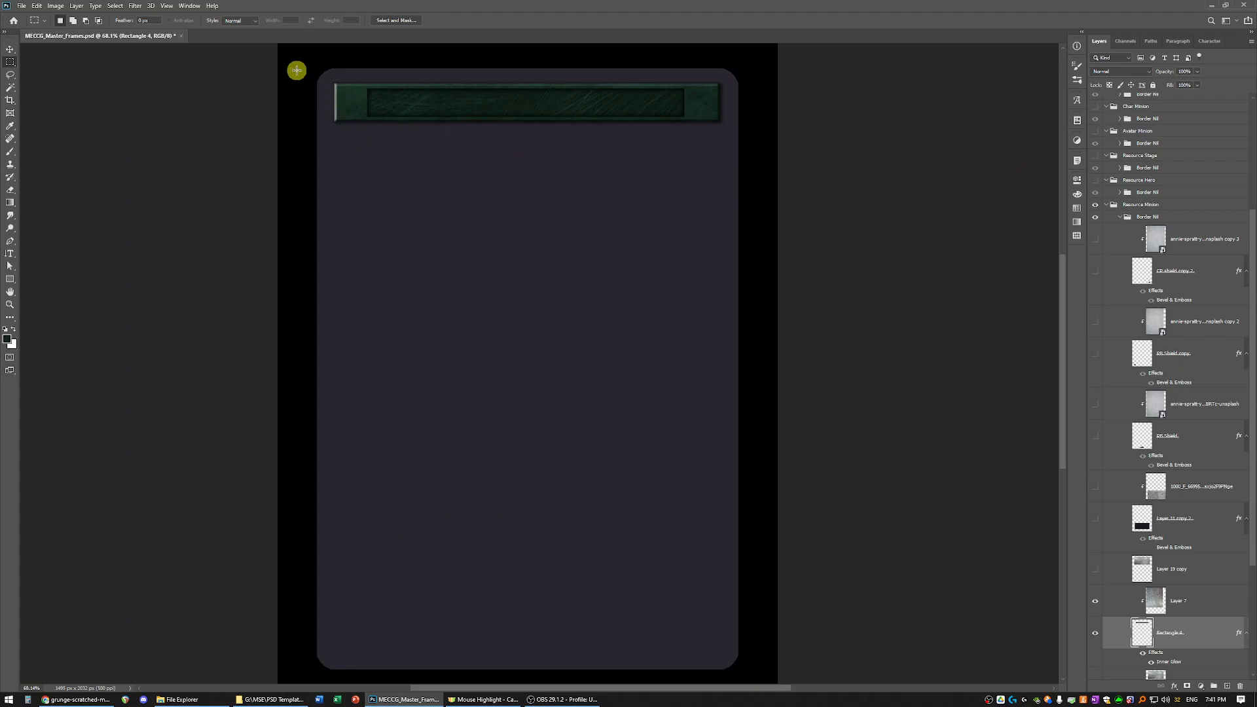
{"action": "scroll", "coordinate": [297, 70], "scroll_direction": "up", "scroll_amount": 2}
{"action": "scroll", "coordinate": [1002, 183], "scroll_direction": "down", "scroll_amount": 1}
{"action": "scroll", "coordinate": [1035, 126], "scroll_direction": "up", "scroll_amount": 1}
{"action": "scroll", "coordinate": [376, 171], "scroll_direction": "up", "scroll_amount": 2}
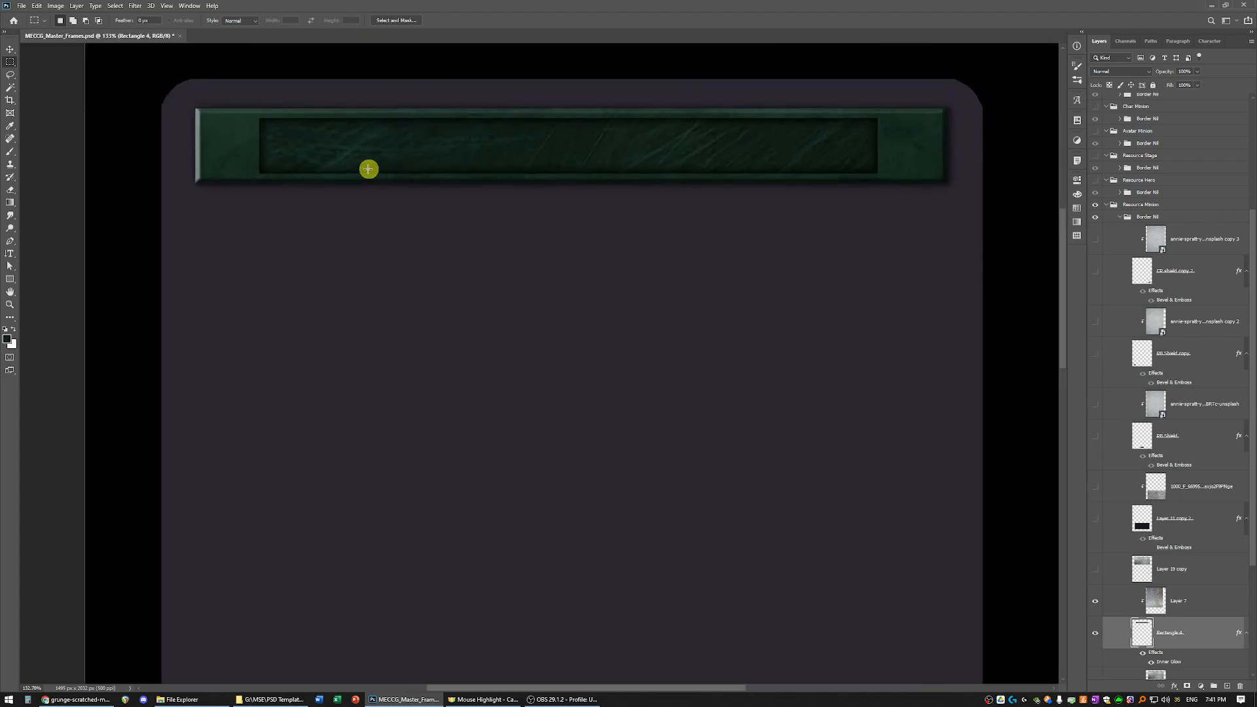
{"action": "scroll", "coordinate": [612, 184], "scroll_direction": "down", "scroll_amount": 1}
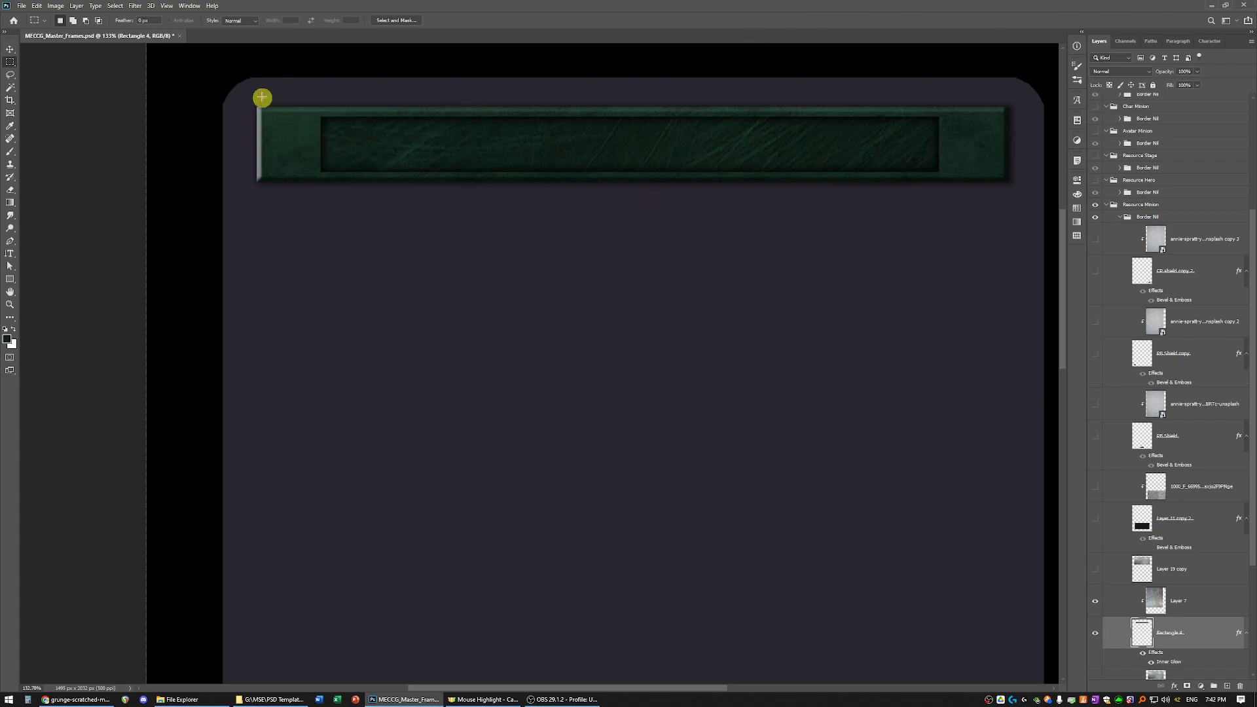
{"action": "scroll", "coordinate": [298, 112], "scroll_direction": "up", "scroll_amount": 3}
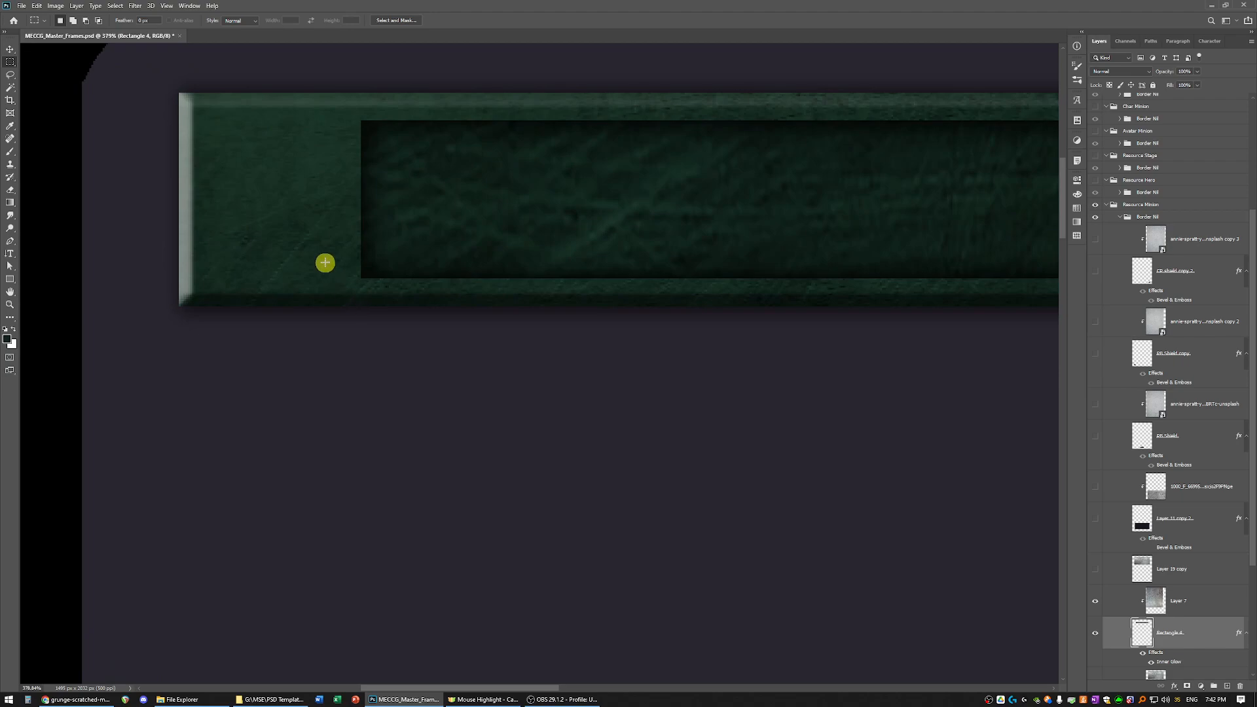
{"action": "scroll", "coordinate": [550, 271], "scroll_direction": "down", "scroll_amount": 2}
{"action": "scroll", "coordinate": [675, 275], "scroll_direction": "down", "scroll_amount": 5}
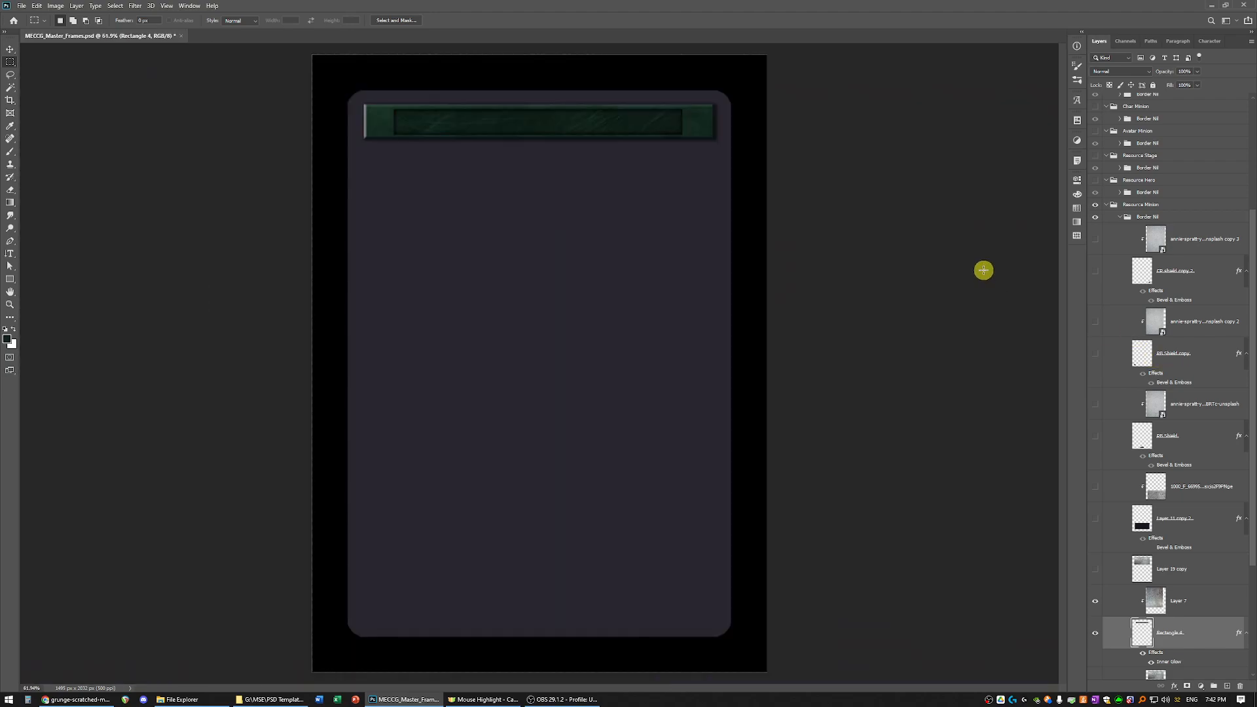
{"action": "scroll", "coordinate": [508, 120], "scroll_direction": "down", "scroll_amount": 1}
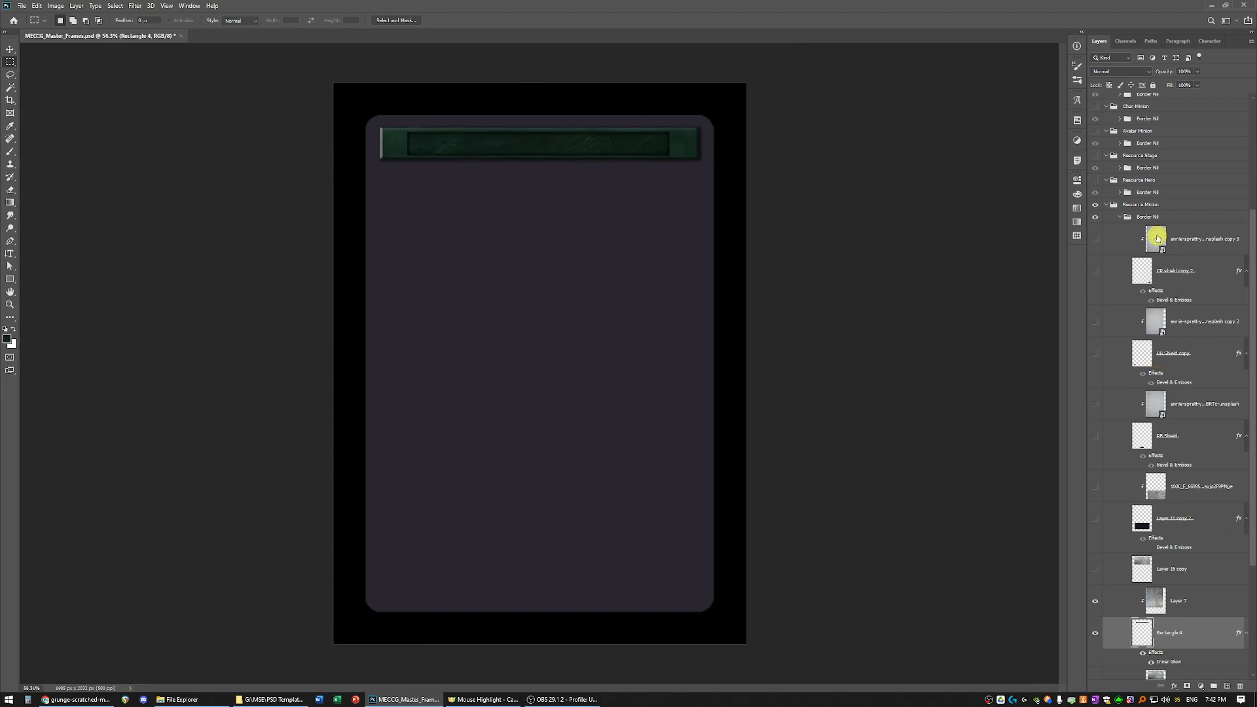
Hide the title bar, its inner rectangle and their clipped textures, leaving only the card background
{"action": "scroll", "coordinate": [1115, 480], "scroll_direction": "down", "scroll_amount": 4}
{"action": "left_click", "coordinate": [1096, 504]}
{"action": "left_click", "coordinate": [1094, 555]}
{"action": "left_click", "coordinate": [1095, 588]}
{"action": "scroll", "coordinate": [1114, 550], "scroll_direction": "down", "scroll_amount": 1}
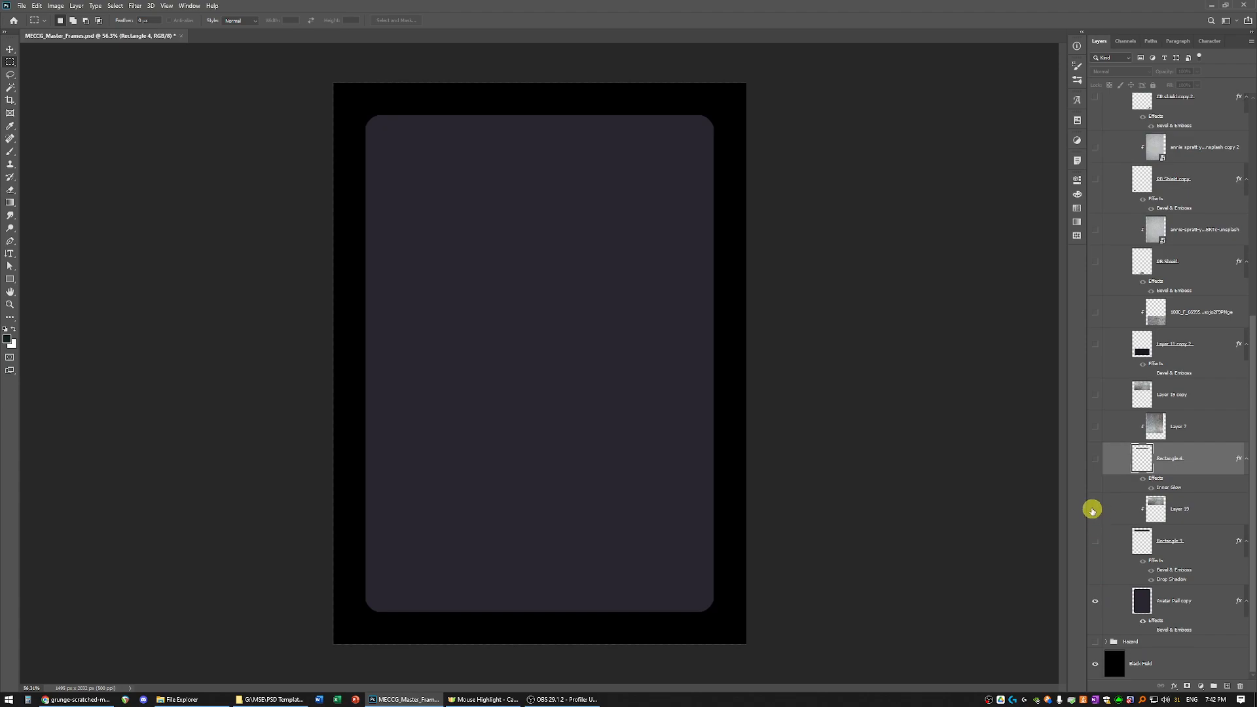
Show the dark lower text box, enable its Bevel & Emboss, and show its clipped texture and the PB Shield layer
{"action": "left_click", "coordinate": [1095, 347]}
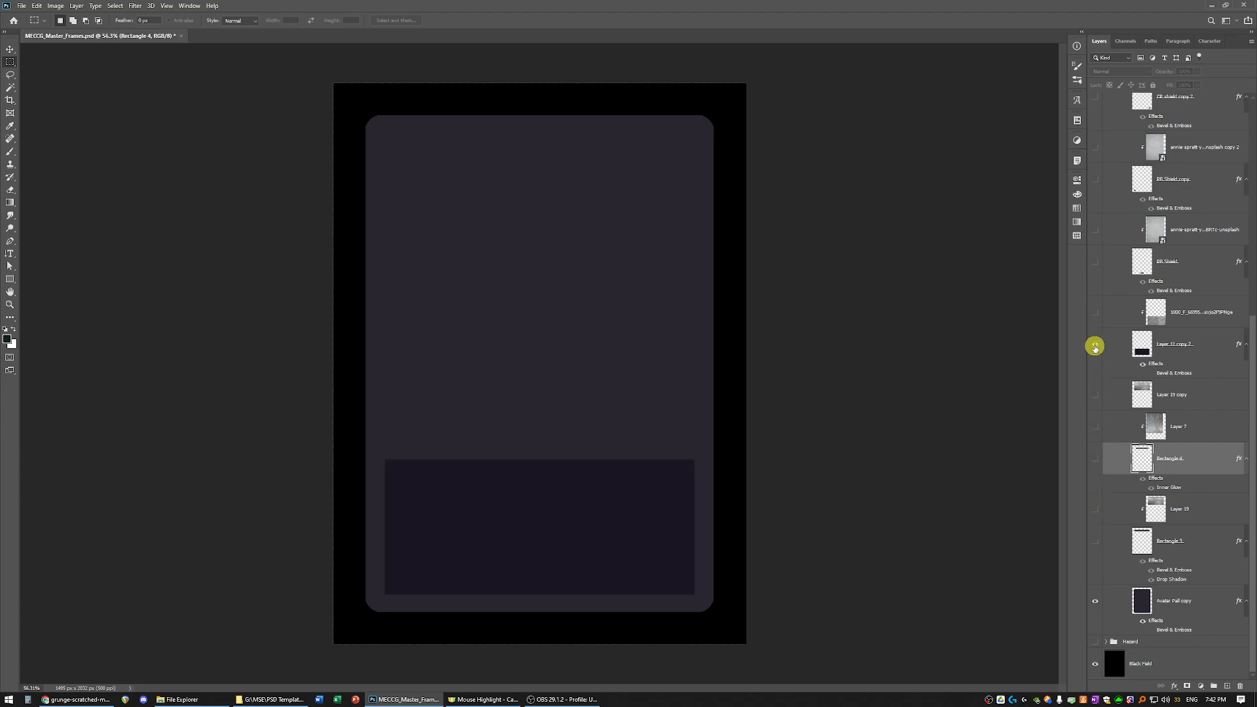
{"action": "left_click", "coordinate": [1151, 373]}
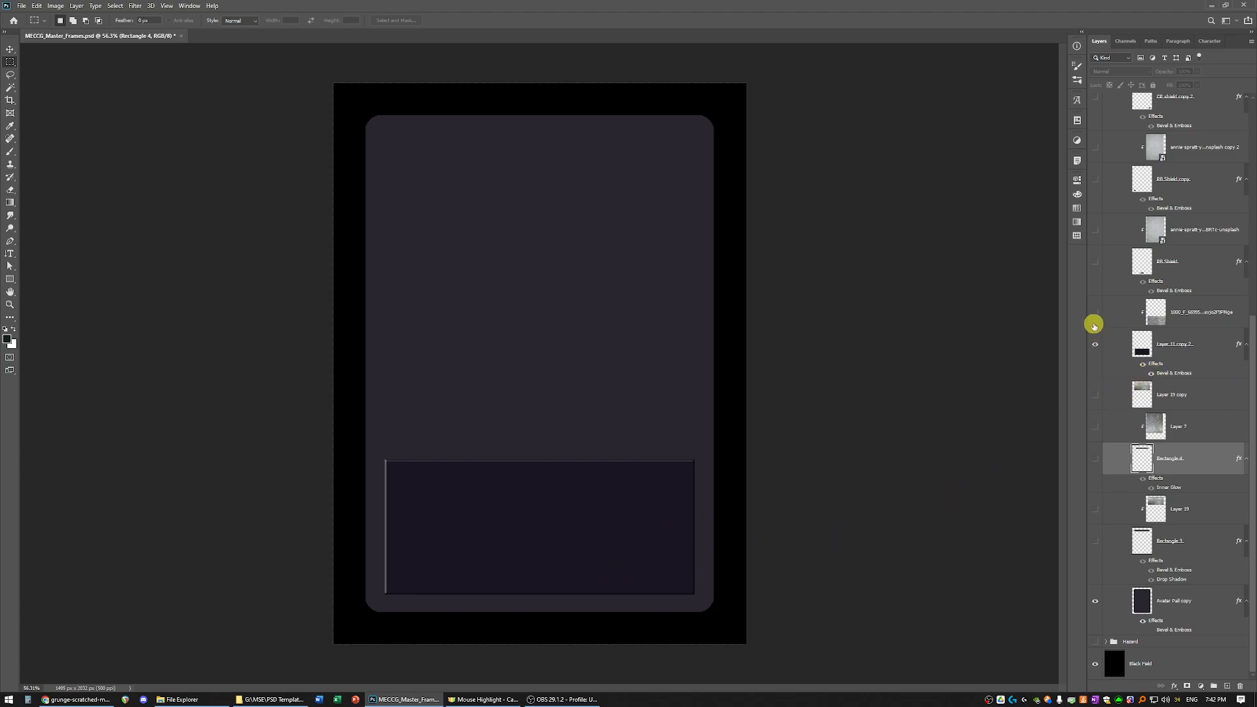
{"action": "left_click", "coordinate": [1096, 313]}
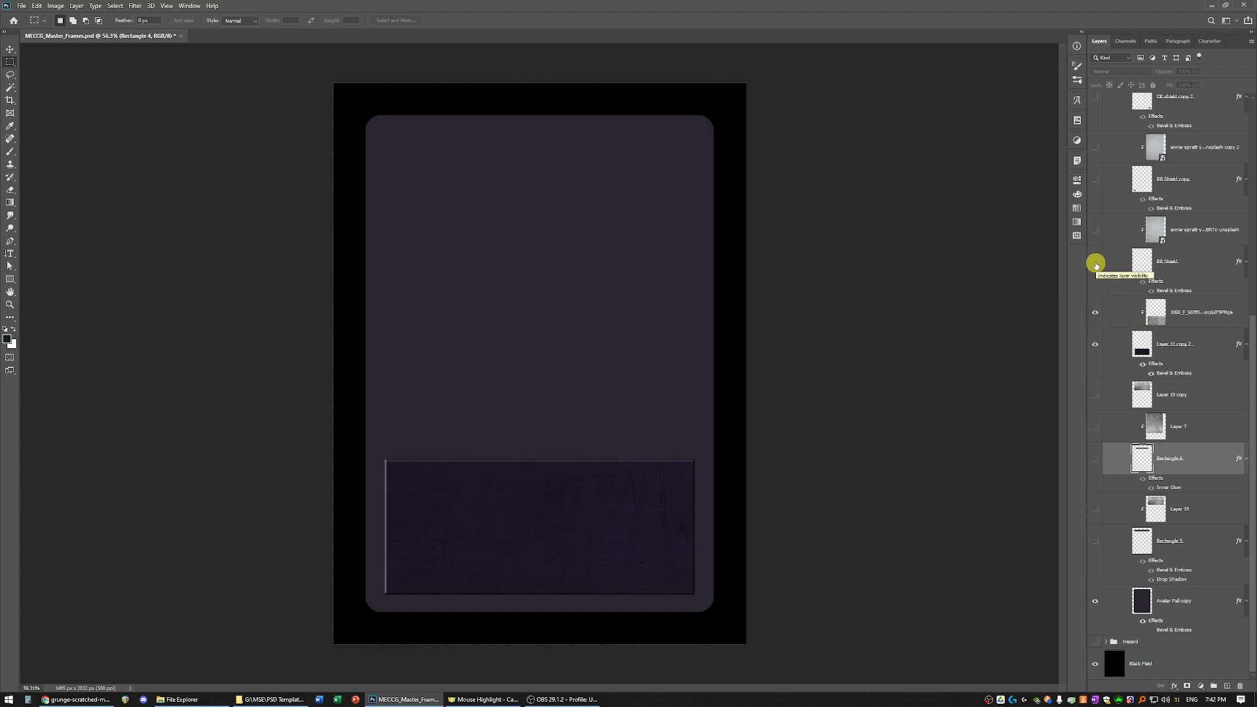
{"action": "left_click", "coordinate": [1096, 263]}
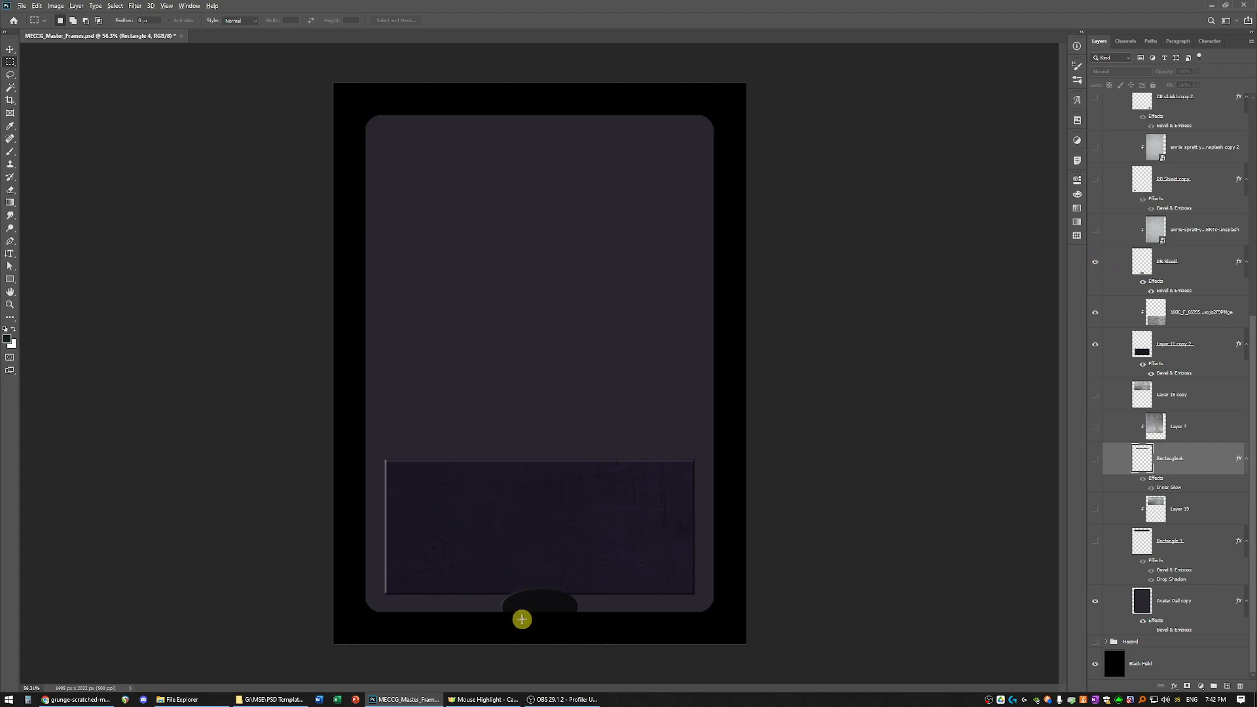
Draw a demonstration ellipse about 274 by 140 px above the bottom shield with the Ellipse tool and delete it
{"action": "scroll", "coordinate": [521, 617], "scroll_direction": "up", "scroll_amount": 5}
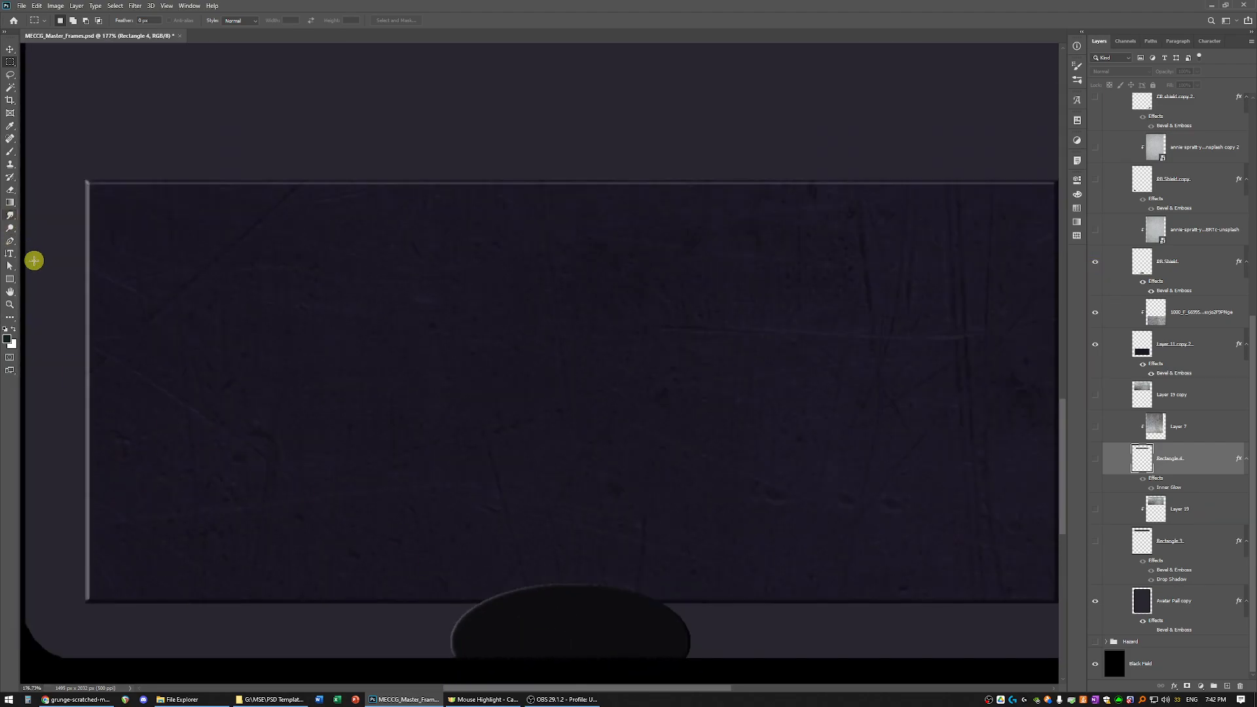
{"action": "left_click", "coordinate": [10, 278]}
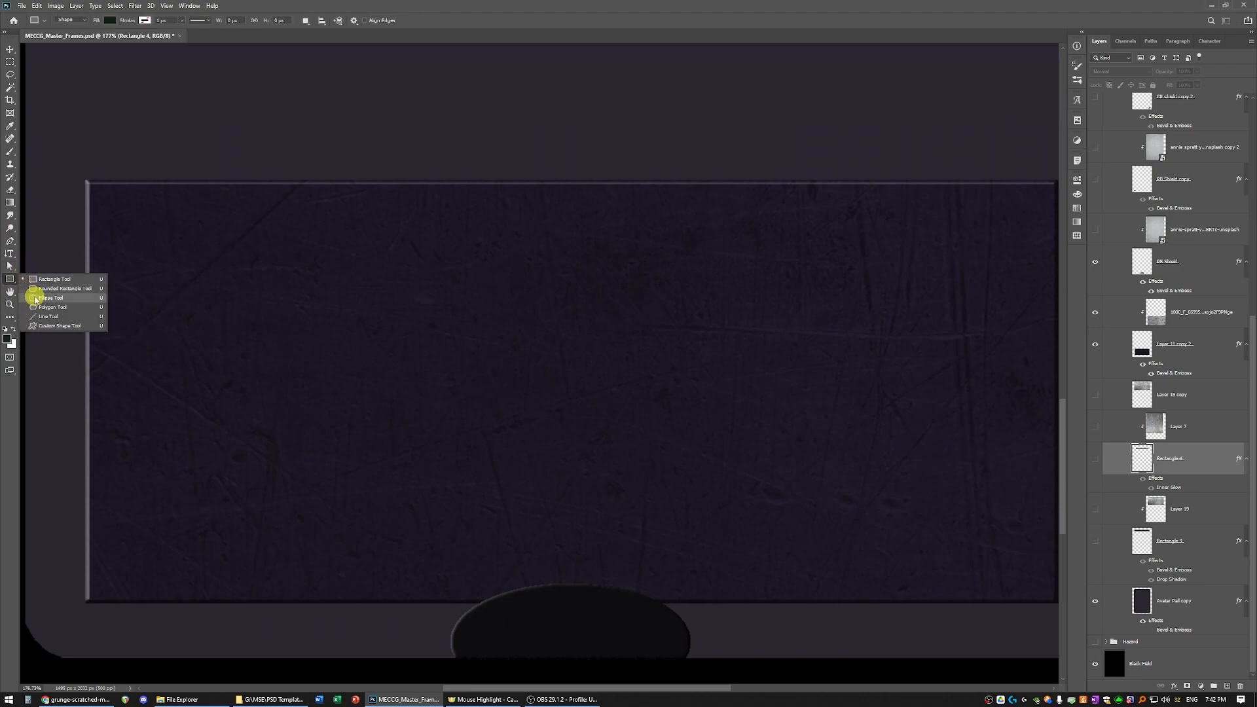
{"action": "left_click", "coordinate": [36, 299]}
{"action": "left_click_drag", "start_coordinate": [483, 469], "coordinate": [722, 590]}
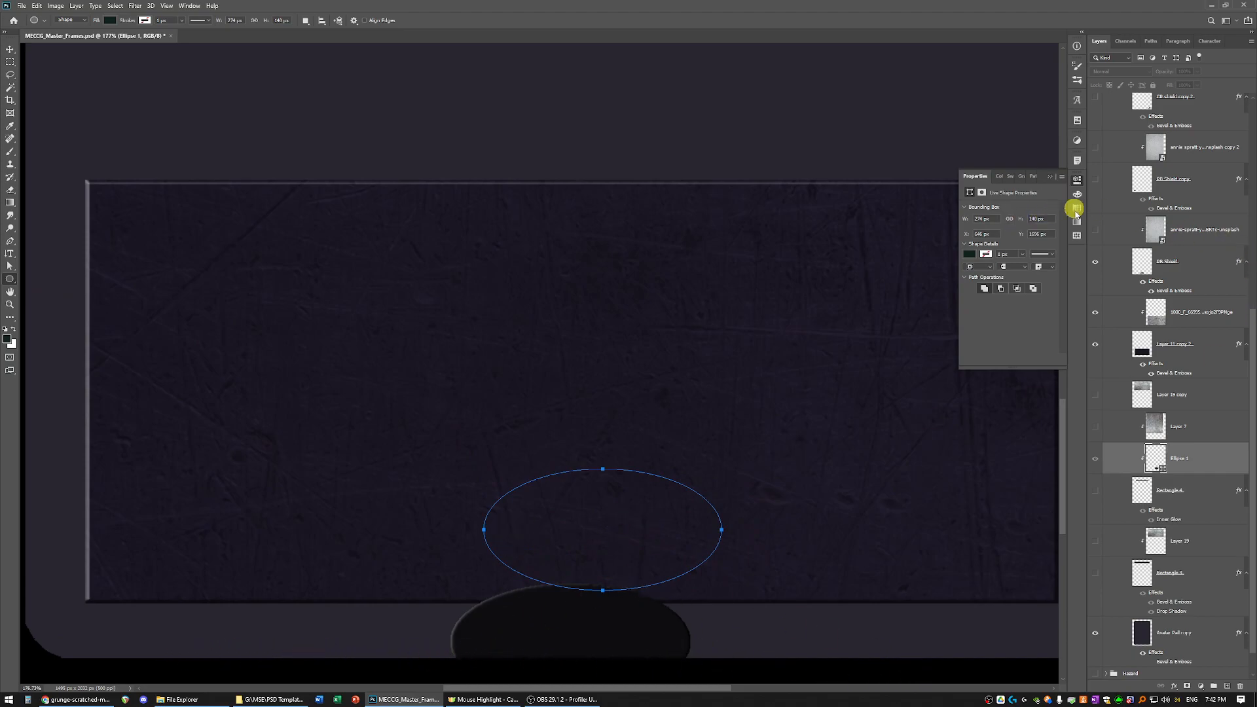
{"action": "key", "text": "Delete"}
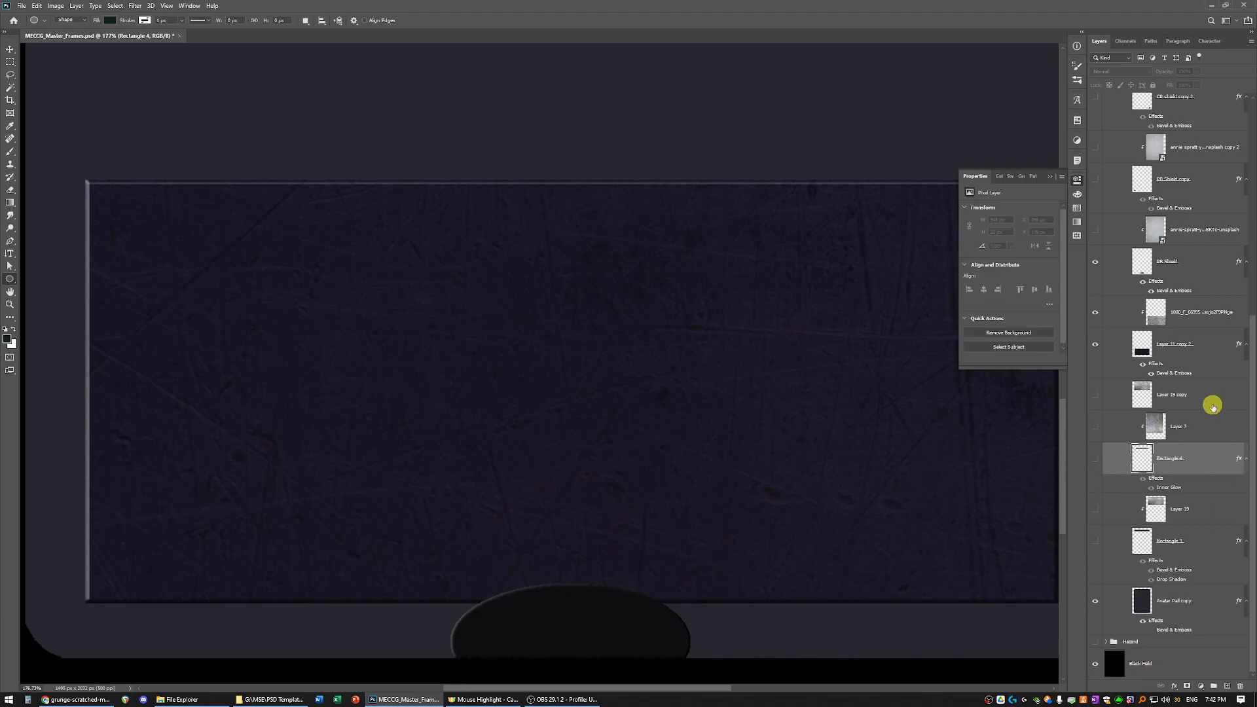
Show the clipped texture on the PB Shield, then the shield copy in the card's lower corner with its own texture
{"action": "left_click", "coordinate": [1121, 265]}
{"action": "left_click", "coordinate": [1095, 230]}
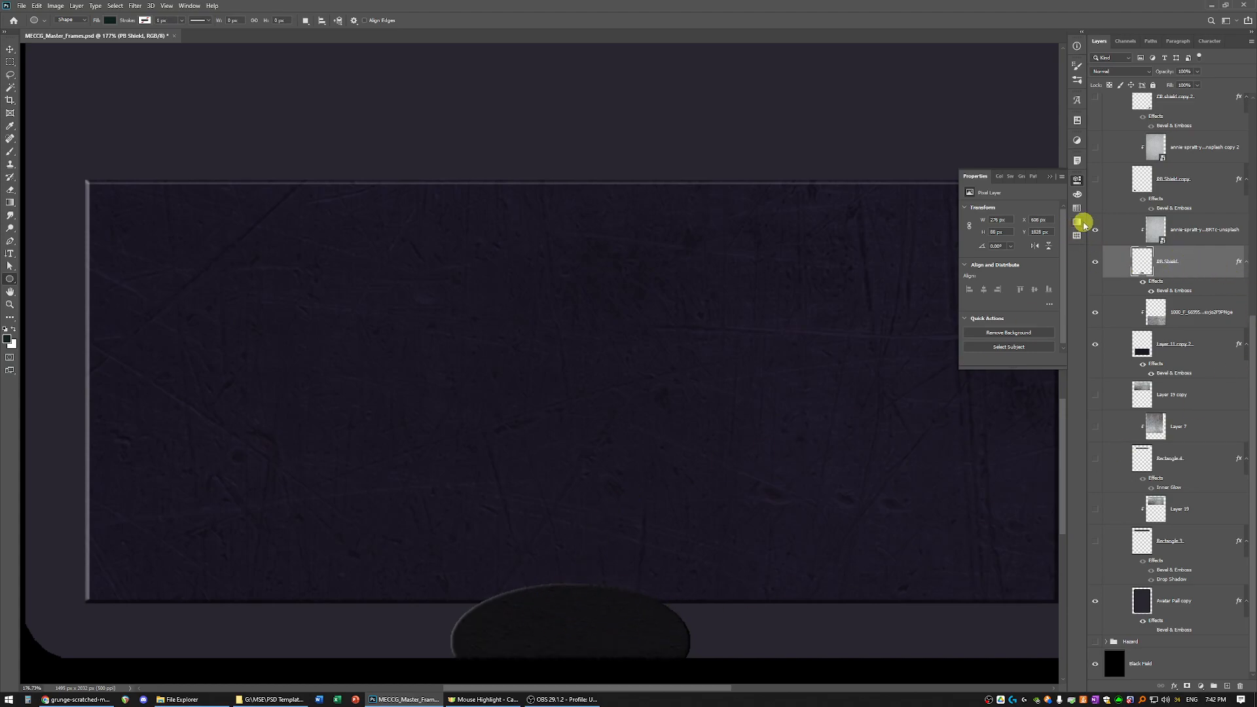
{"action": "left_click", "coordinate": [1097, 179]}
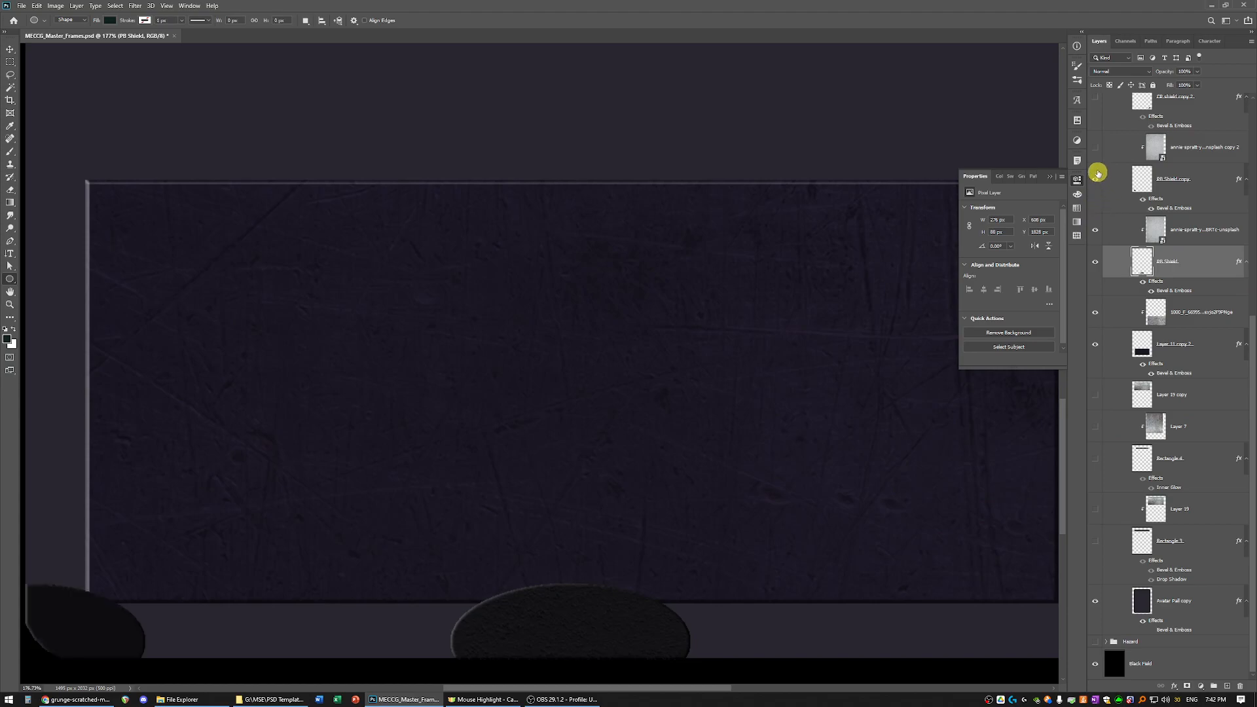
{"action": "left_click", "coordinate": [1096, 147]}
{"action": "left_click_drag", "start_coordinate": [503, 291], "coordinate": [670, 146]}
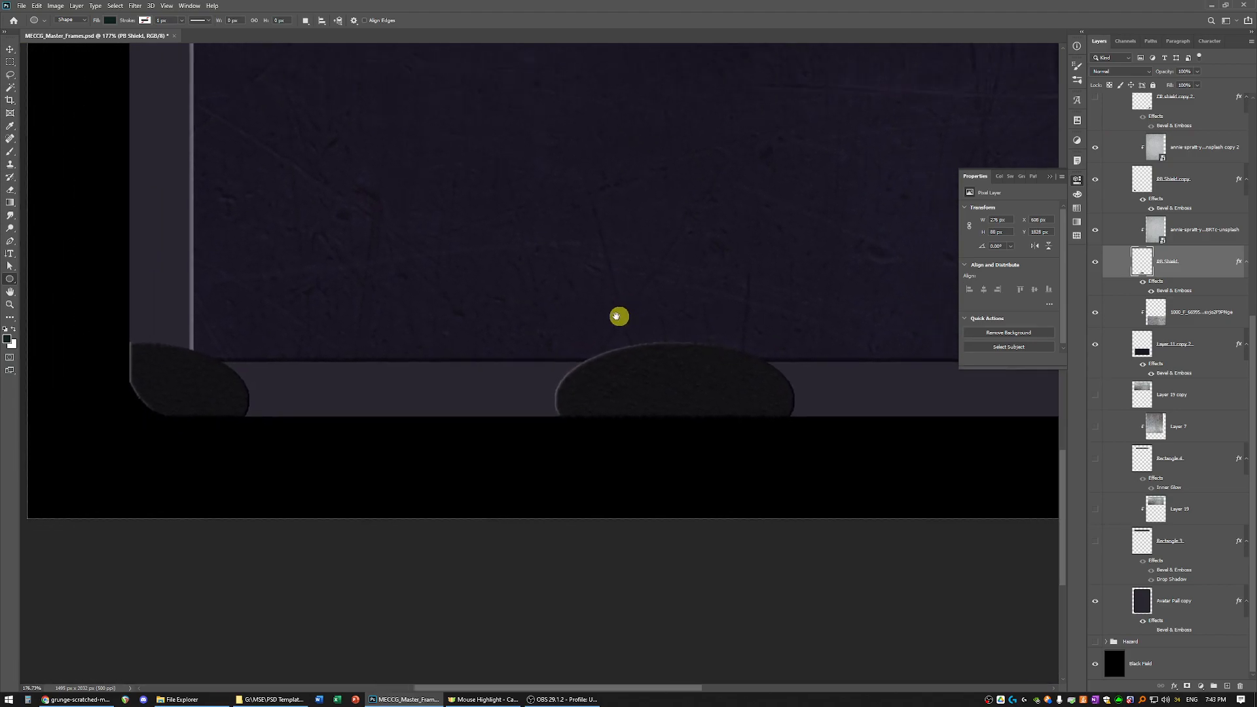
{"action": "mouse_move", "coordinate": [862, 212]}
{"action": "left_mouse_down"}
{"action": "mouse_move", "coordinate": [729, 629]}
{"action": "mouse_move", "coordinate": [710, 20]}
{"action": "left_mouse_up"}
{"action": "left_click_drag", "start_coordinate": [781, 264], "coordinate": [684, 260]}
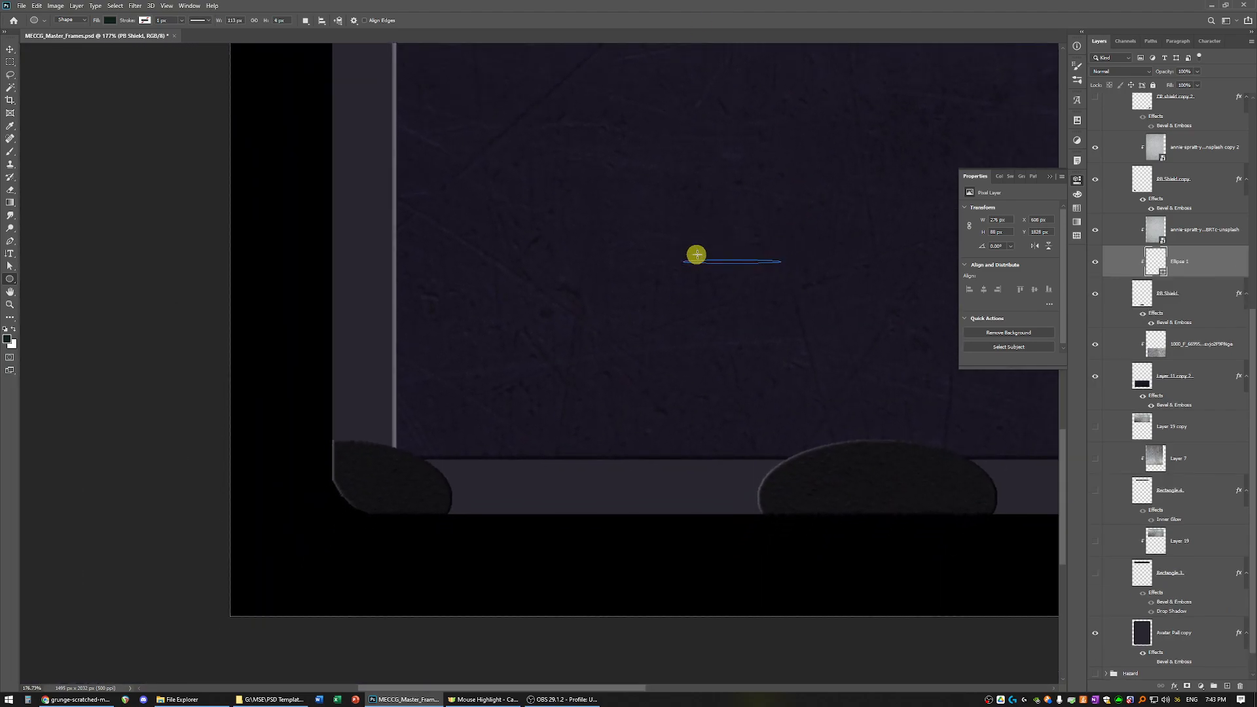
{"action": "scroll", "coordinate": [695, 255], "scroll_direction": "down", "scroll_amount": 5}
{"action": "key", "text": "ctrl+0"}
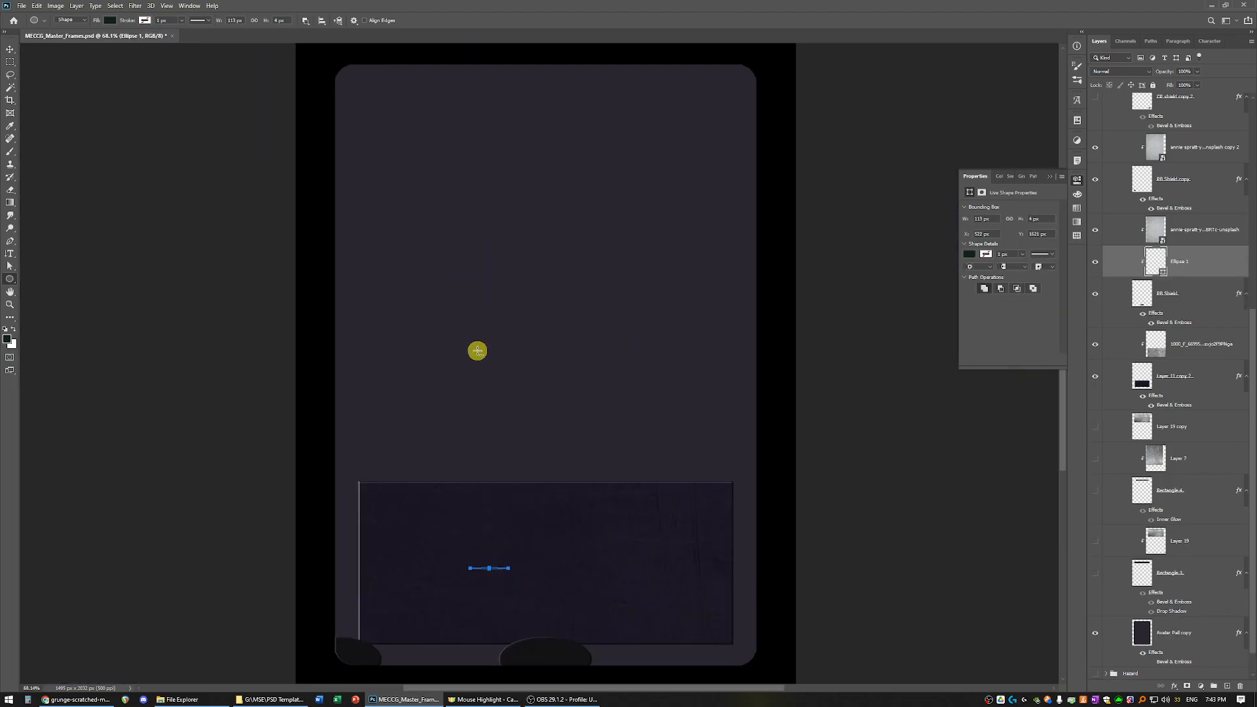
{"action": "left_click", "coordinate": [10, 64]}
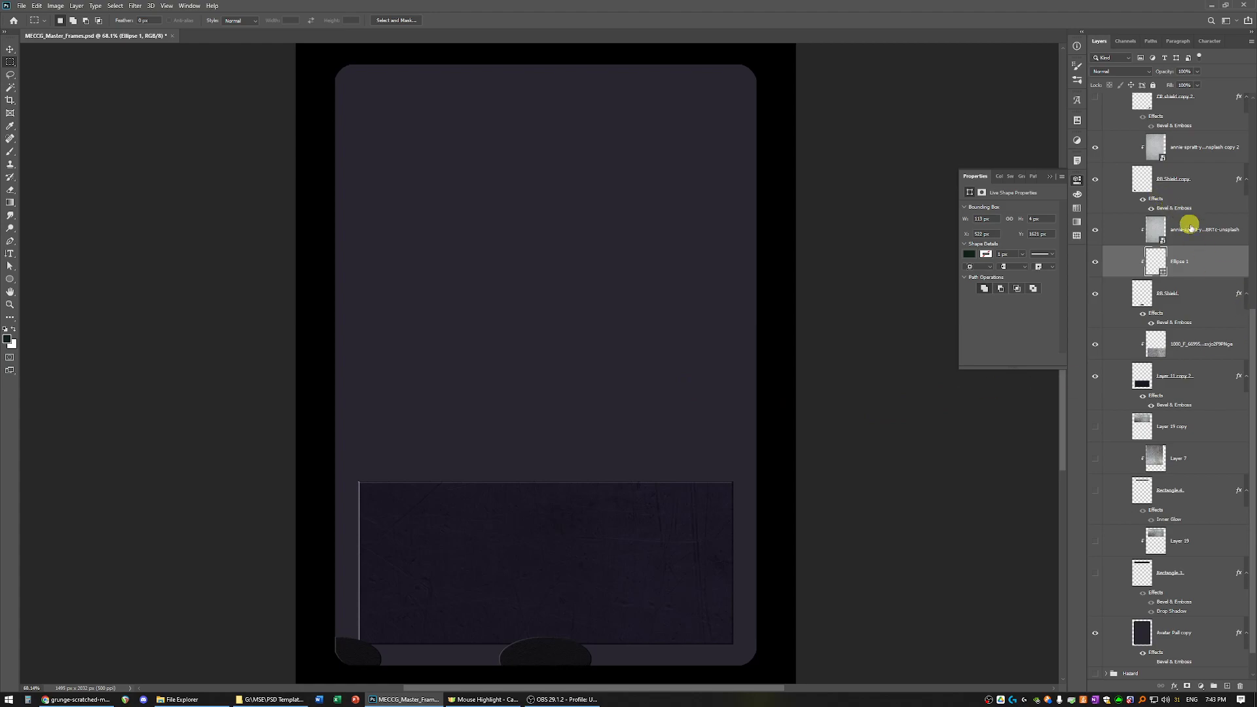